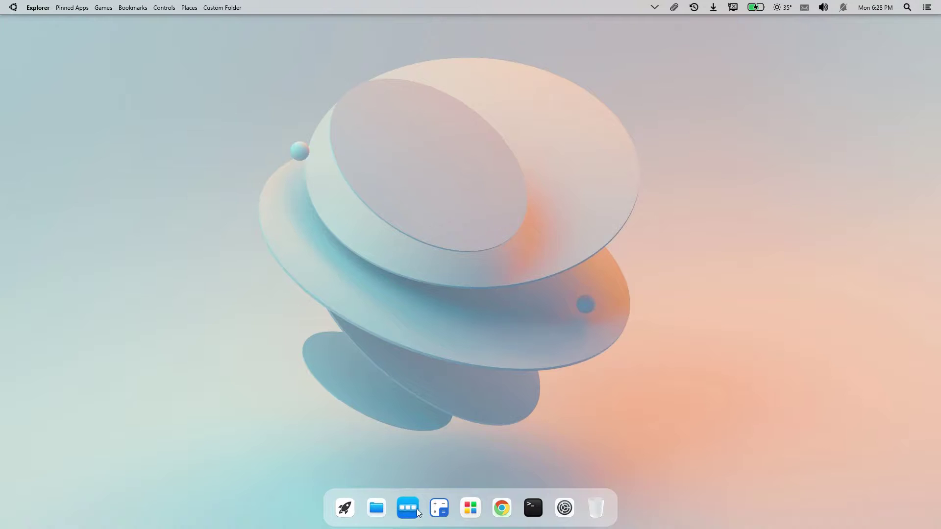
- Open the app launcher, browse both of its pages, and look inside the Local Disk and Folder groups
{"action": "left_click", "coordinate": [351, 513]}
{"action": "scroll", "coordinate": [403, 430], "scroll_direction": "down", "scroll_amount": 2}
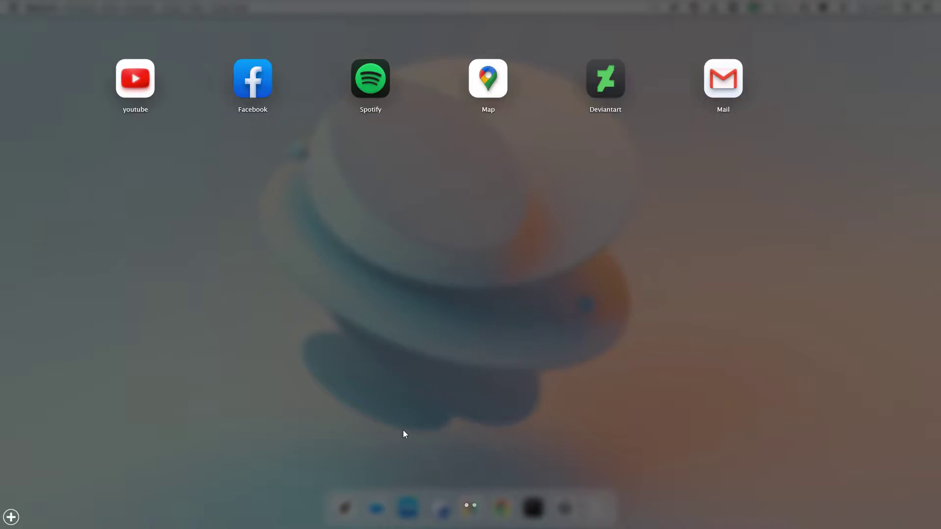
{"action": "scroll", "coordinate": [402, 430], "scroll_direction": "up", "scroll_amount": 2}
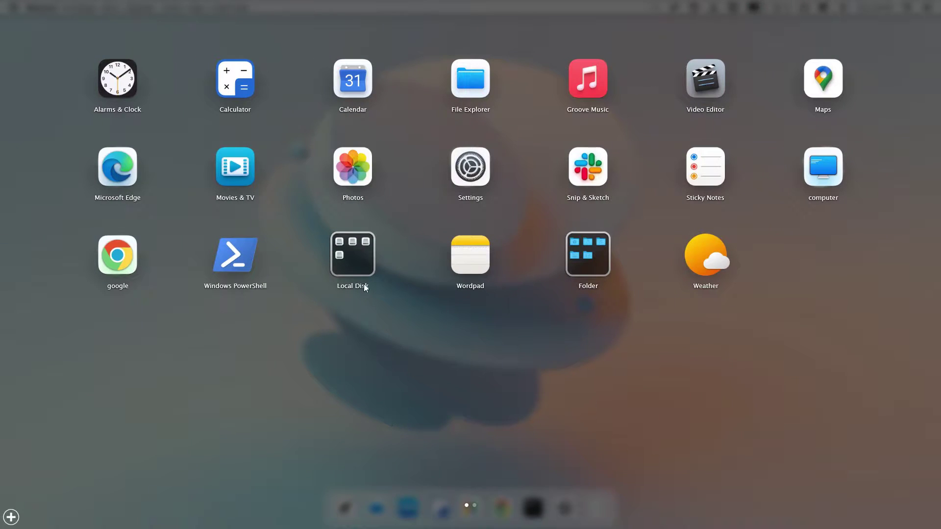
{"action": "left_click", "coordinate": [364, 275]}
{"action": "left_click", "coordinate": [363, 274]}
{"action": "left_click", "coordinate": [578, 255]}
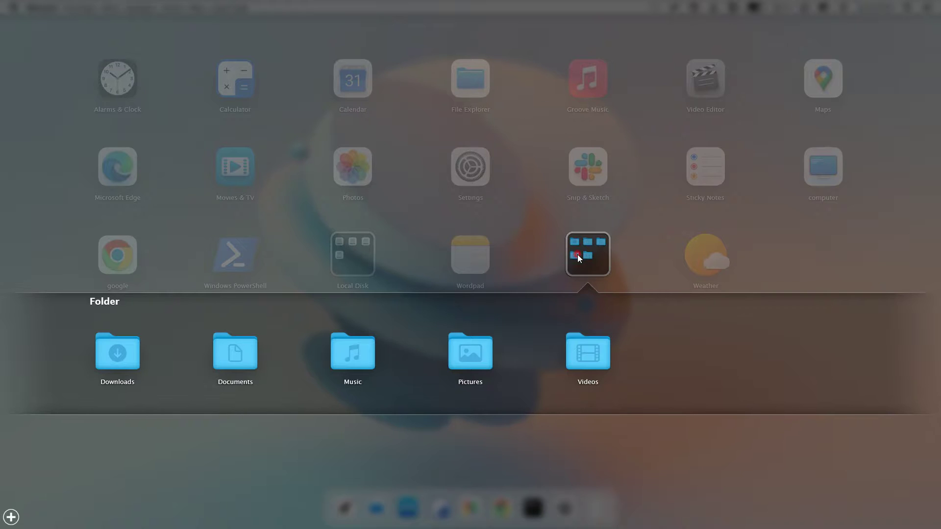
{"action": "left_click", "coordinate": [577, 254]}
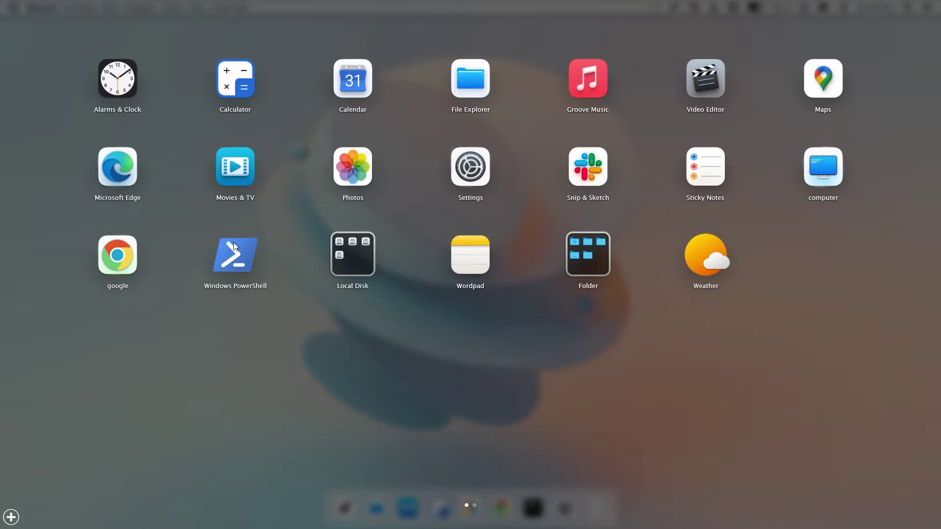
- Launch File Explorer from the launcher, then minimize, restore and minimize its window again using the dock preview
{"action": "left_click", "coordinate": [477, 86]}
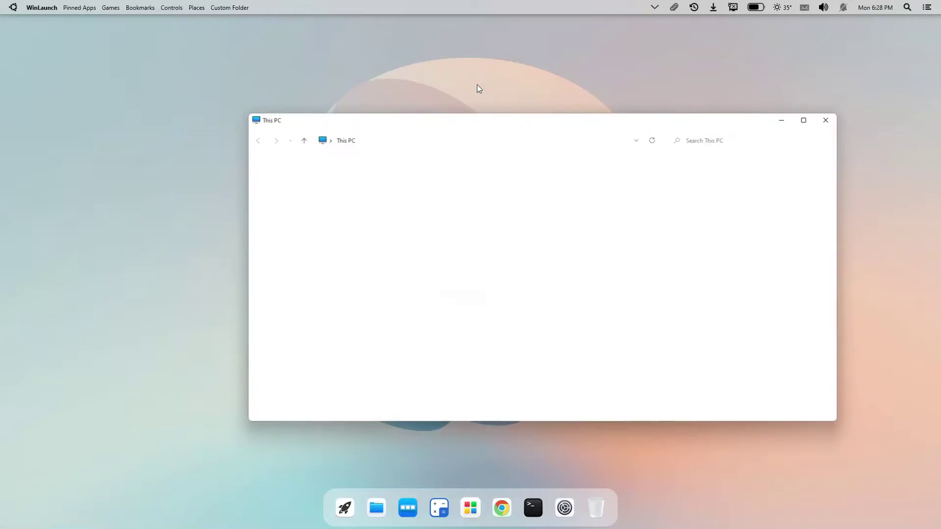
{"action": "left_click", "coordinate": [792, 117]}
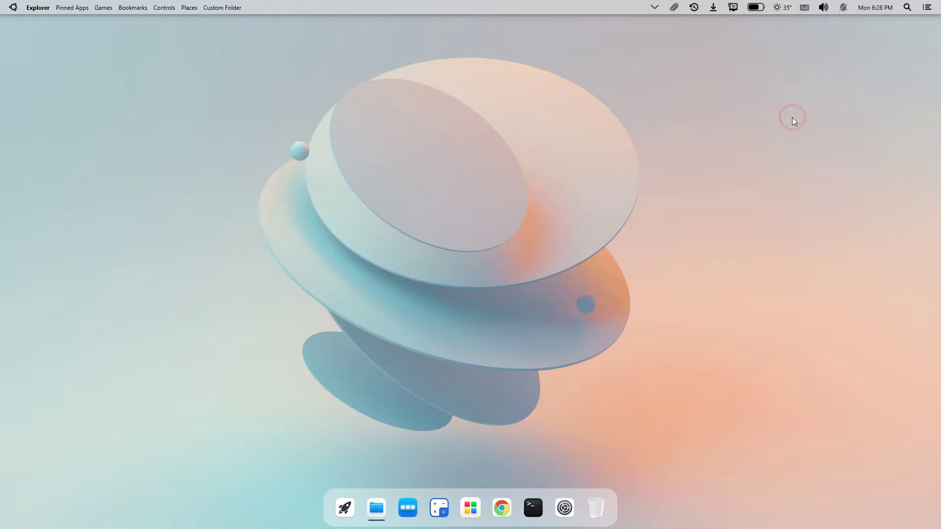
{"action": "mouse_move", "coordinate": [371, 510]}
{"action": "left_click", "coordinate": [370, 463]}
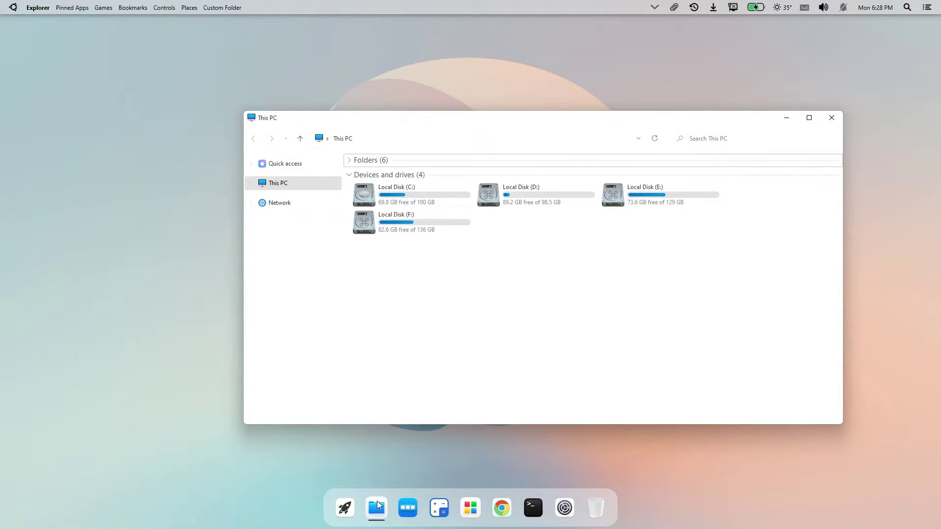
{"action": "mouse_move", "coordinate": [377, 509]}
{"action": "left_click", "coordinate": [375, 464]}
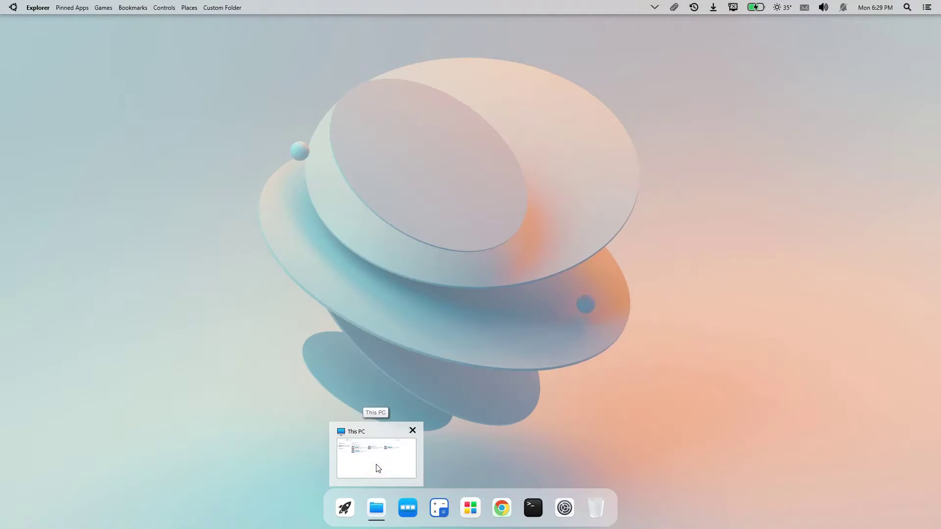
- Look through the top bar's system, Pinned Apps, Games and Controls entries, then close them
{"action": "left_click", "coordinate": [16, 10]}
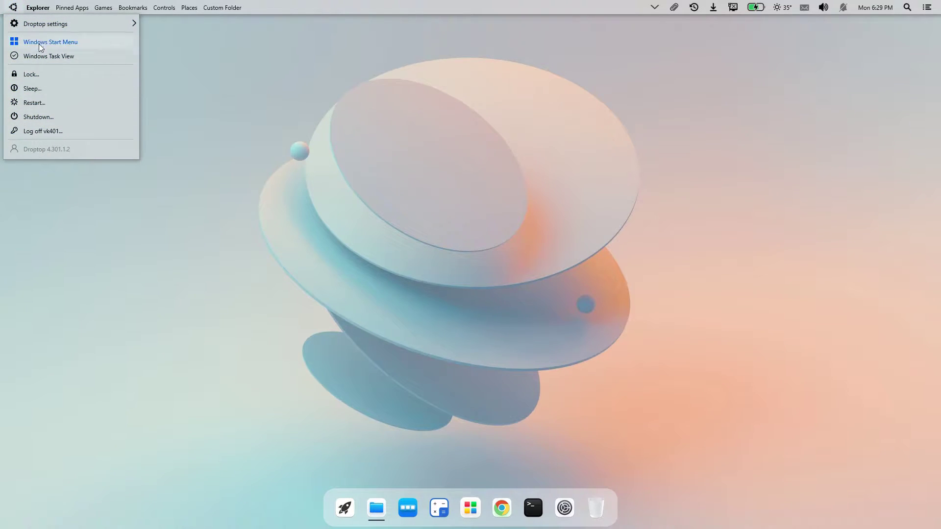
{"action": "left_click", "coordinate": [62, 8]}
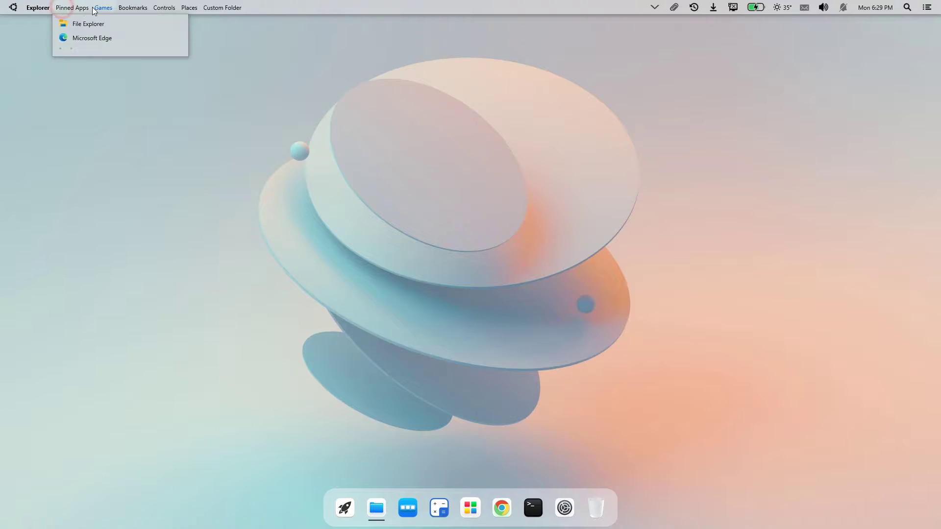
{"action": "left_click", "coordinate": [96, 8]}
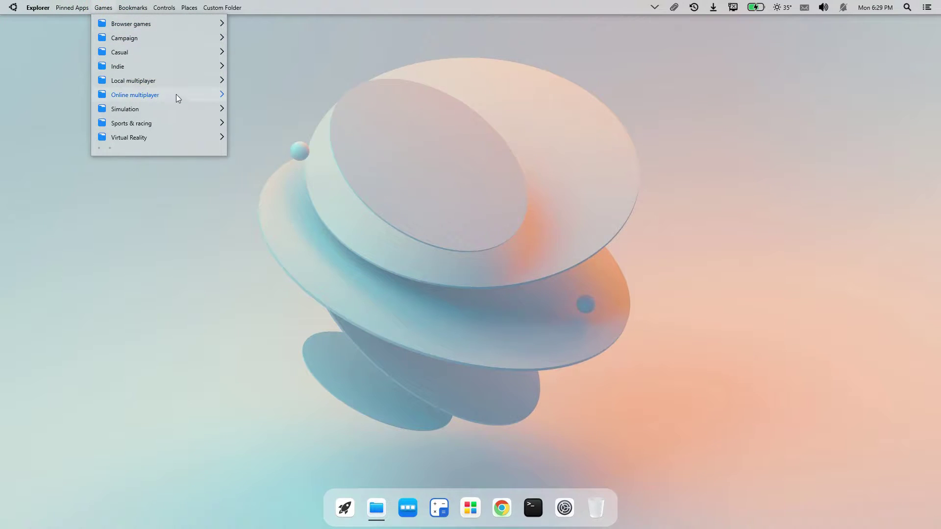
{"action": "left_click", "coordinate": [167, 7]}
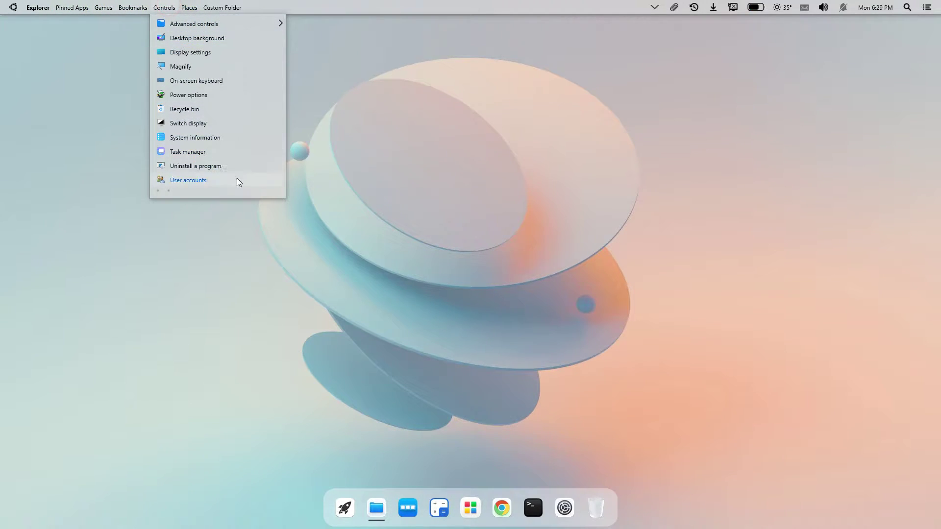
{"action": "left_click", "coordinate": [354, 83]}
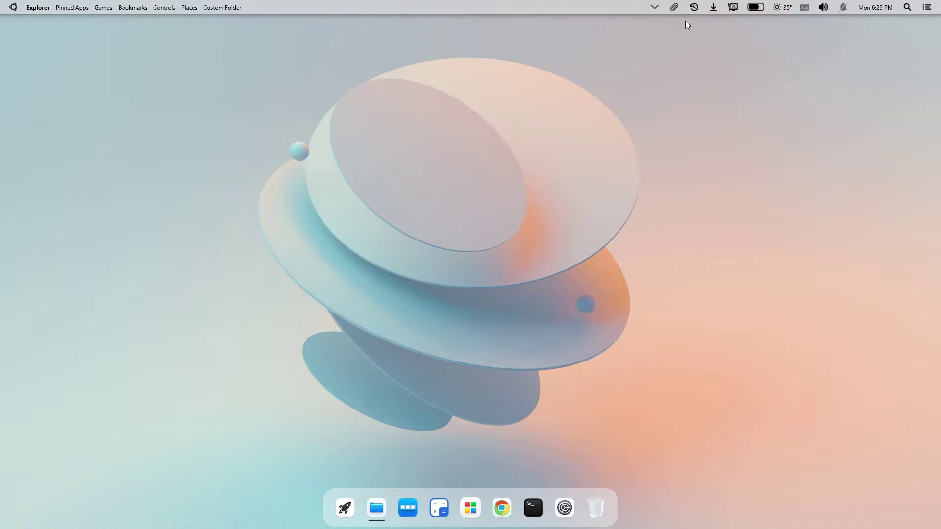
- View the recent downloads, the battery options and the weather forecast from the top bar
{"action": "left_click", "coordinate": [712, 8]}
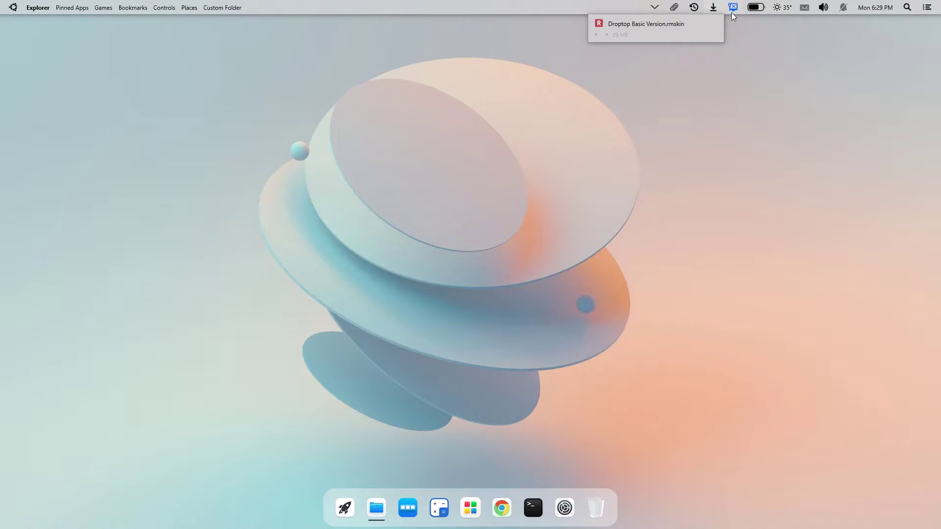
{"action": "left_click", "coordinate": [757, 11]}
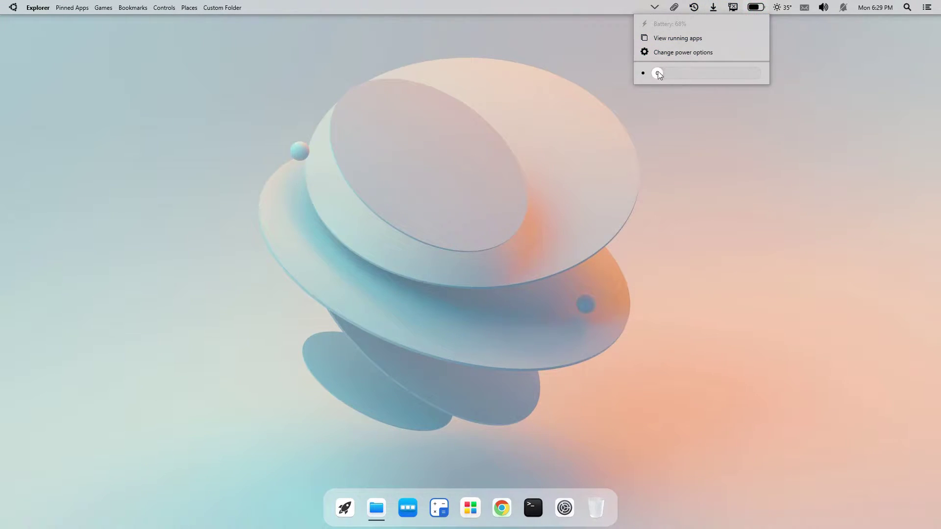
{"action": "left_click", "coordinate": [785, 10]}
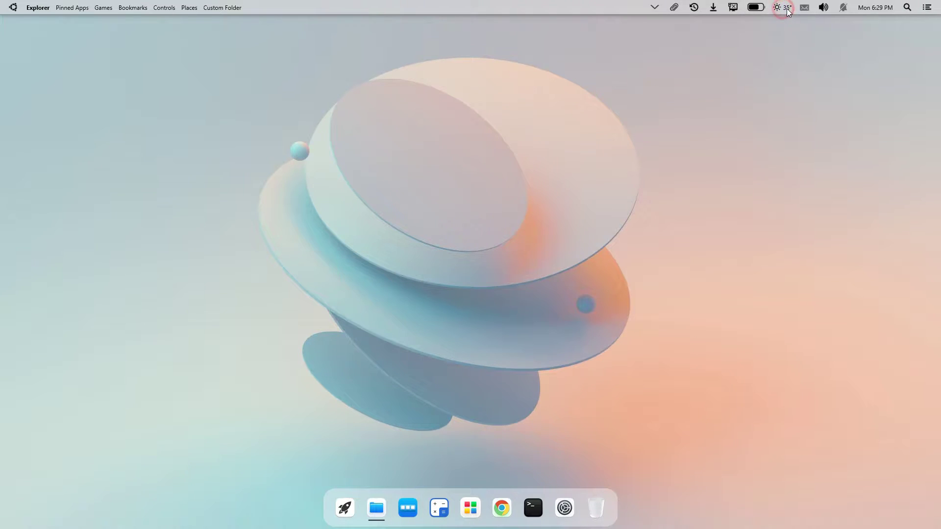
{"action": "left_click", "coordinate": [781, 10]}
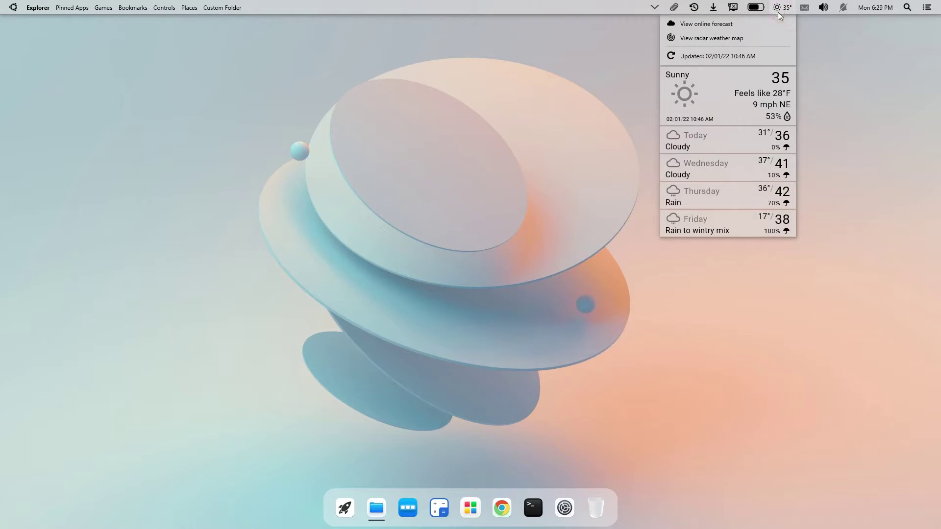
- Lower the system volume using the top bar's sound controls
{"action": "left_click", "coordinate": [823, 8]}
{"action": "mouse_move", "coordinate": [819, 106]}
{"action": "left_click_drag", "start_coordinate": [819, 106], "coordinate": [768, 109]}
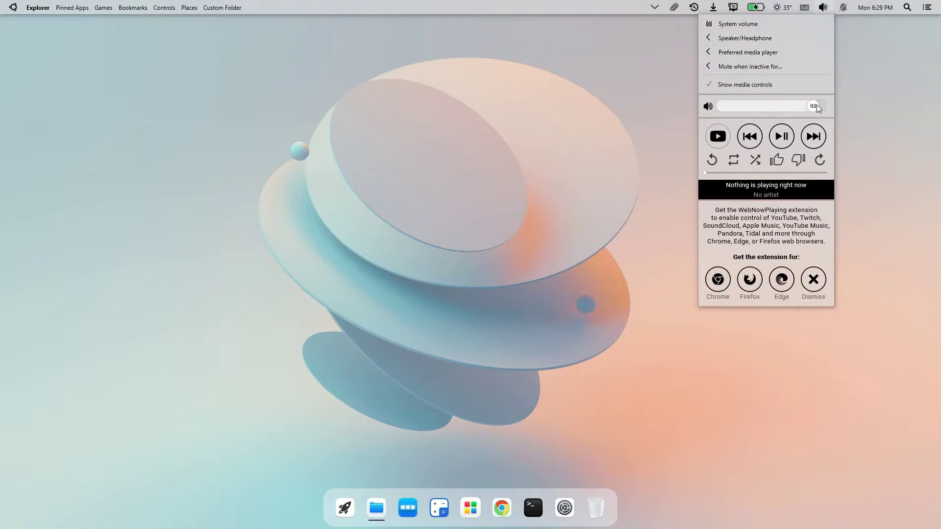
- View the top bar's calendar and the Windows notifications, then dismiss them
{"action": "left_click", "coordinate": [880, 9]}
{"action": "left_click", "coordinate": [881, 10]}
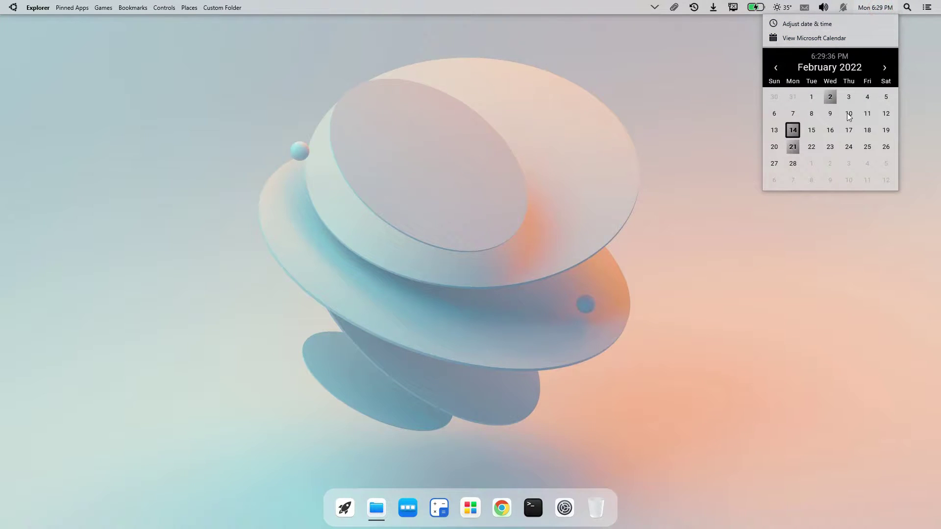
{"action": "left_click", "coordinate": [926, 8]}
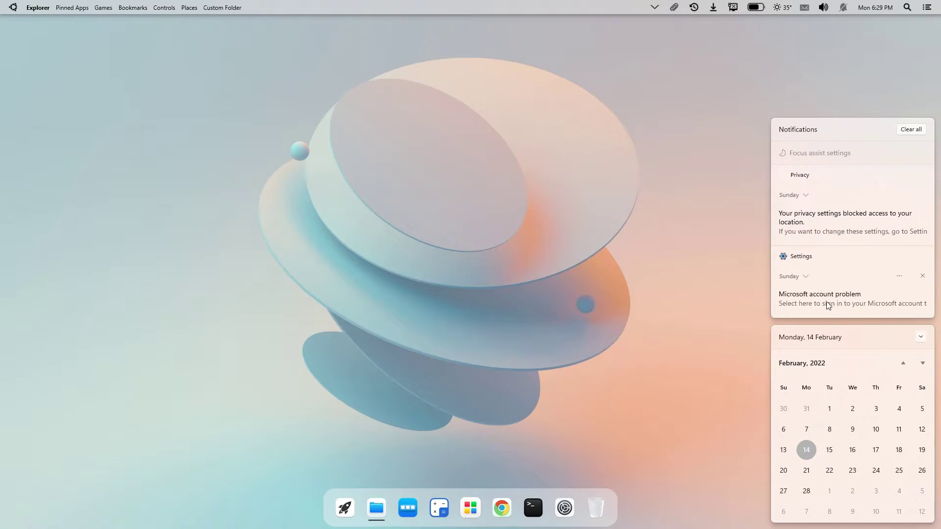
{"action": "left_click", "coordinate": [739, 114]}
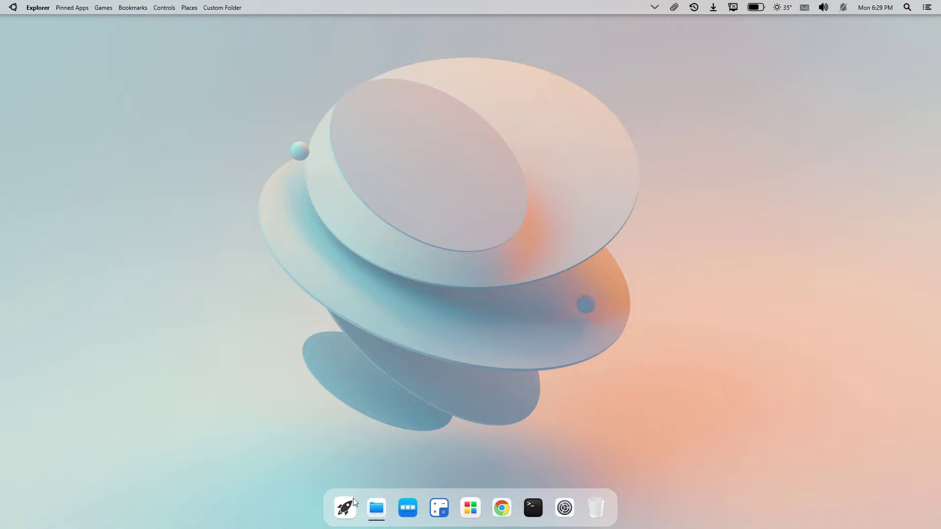
- Restore the This PC window from the dock and close it, then open and dismiss the app launcher
{"action": "left_click", "coordinate": [377, 507]}
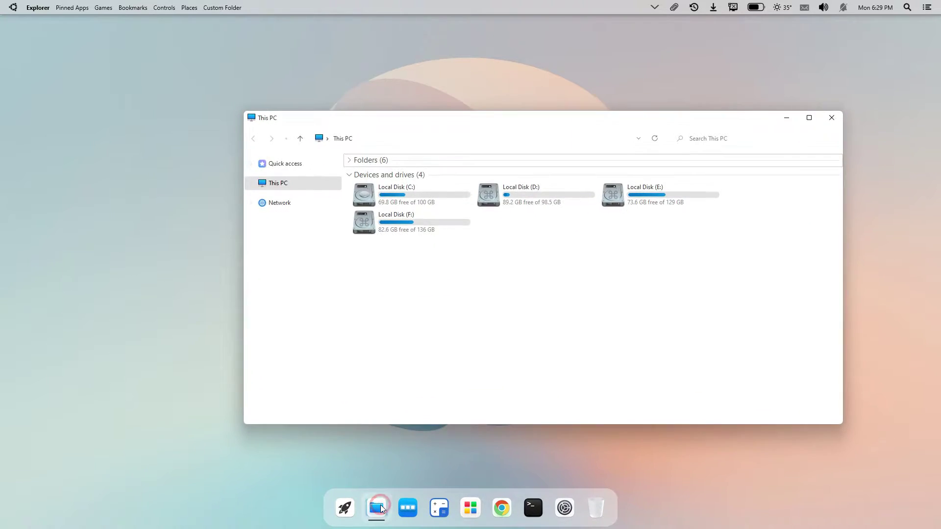
{"action": "left_click", "coordinate": [831, 118]}
{"action": "left_click", "coordinate": [345, 508]}
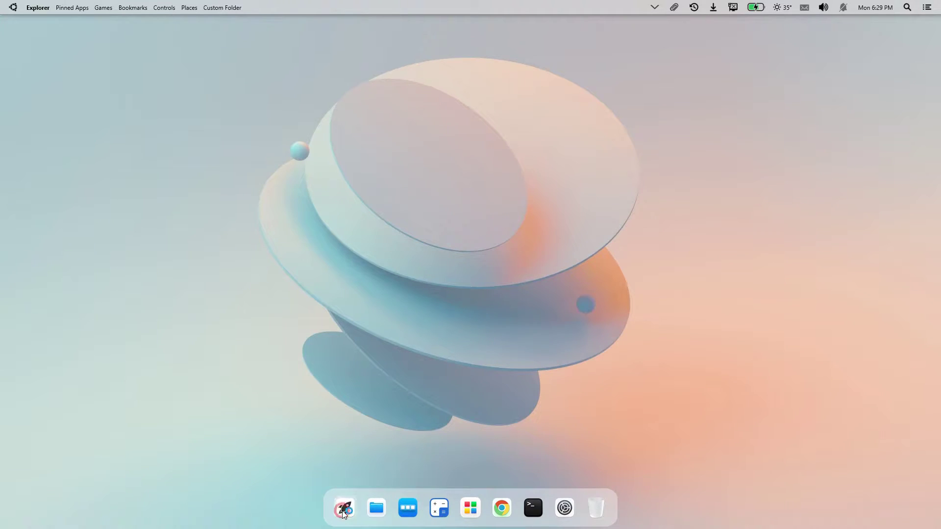
{"action": "left_click", "coordinate": [724, 372]}
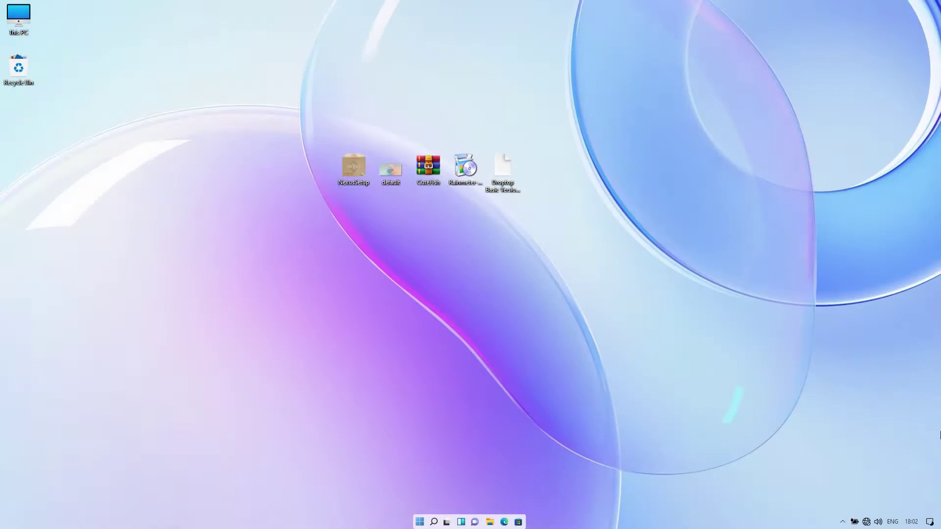
- Install Nexus 20.10 from NexusSetup in English, accepting the license agreement, keeping the default options and launching it on finish
{"action": "double_click", "coordinate": [354, 184]}
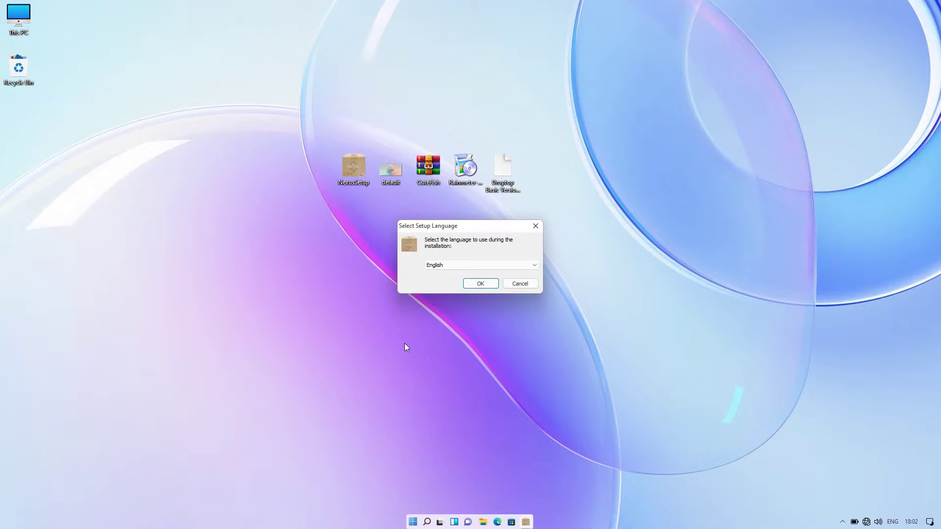
{"action": "left_click", "coordinate": [470, 287]}
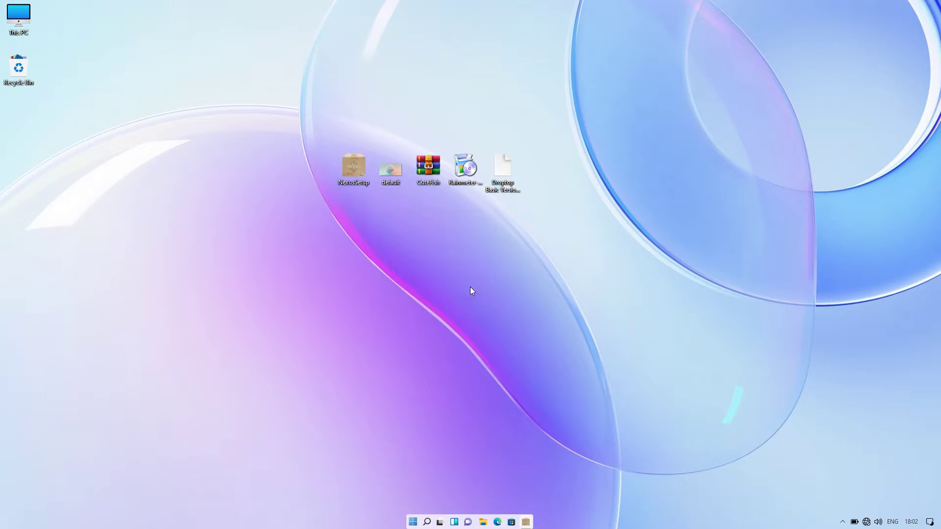
{"action": "left_click", "coordinate": [428, 311]}
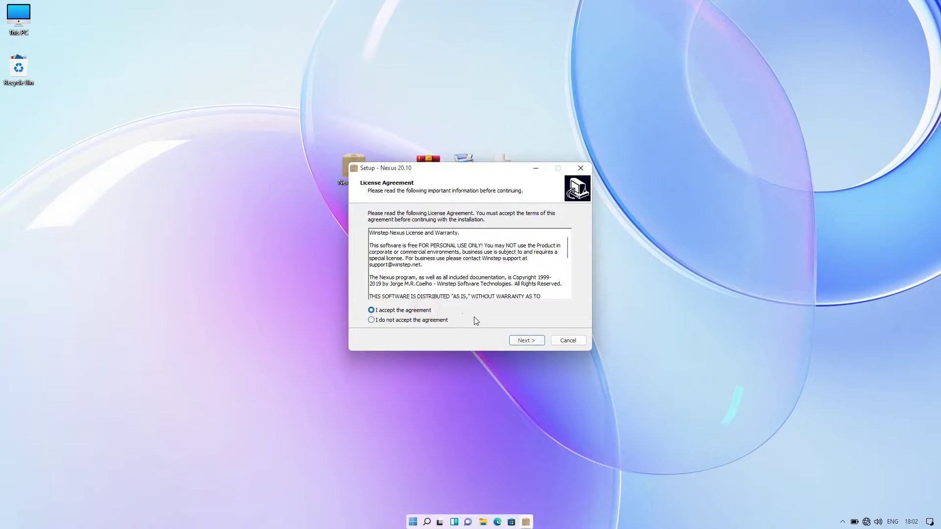
{"action": "left_click", "coordinate": [521, 340]}
{"action": "left_click", "coordinate": [521, 340]}
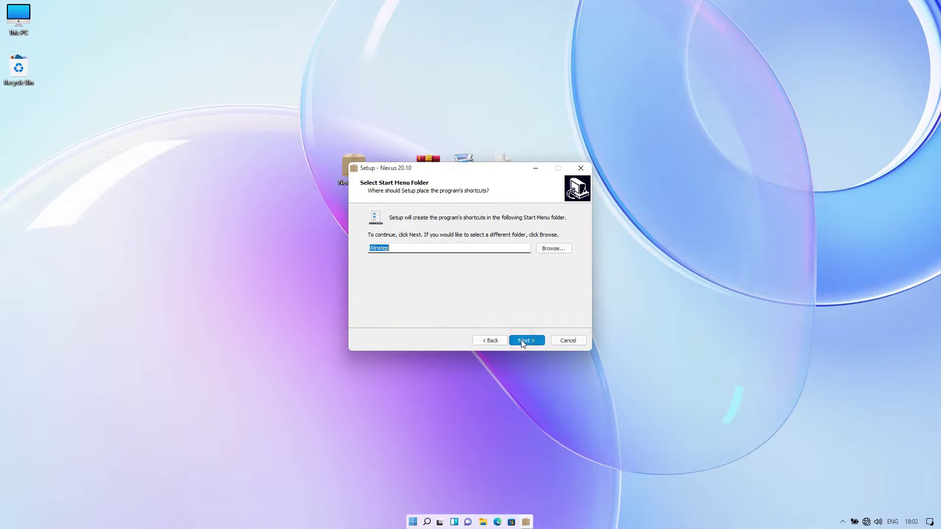
{"action": "left_click", "coordinate": [522, 339]}
{"action": "left_click", "coordinate": [521, 340]}
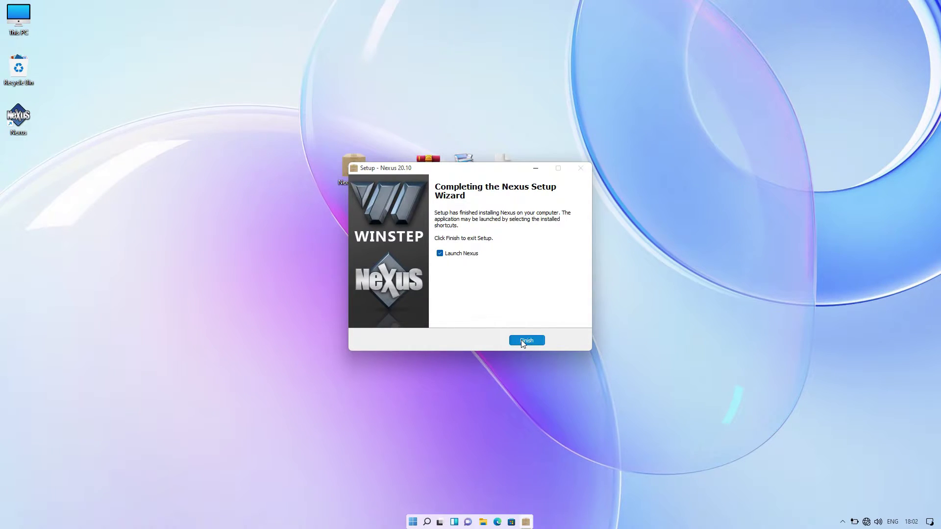
{"action": "left_click", "coordinate": [521, 339]}
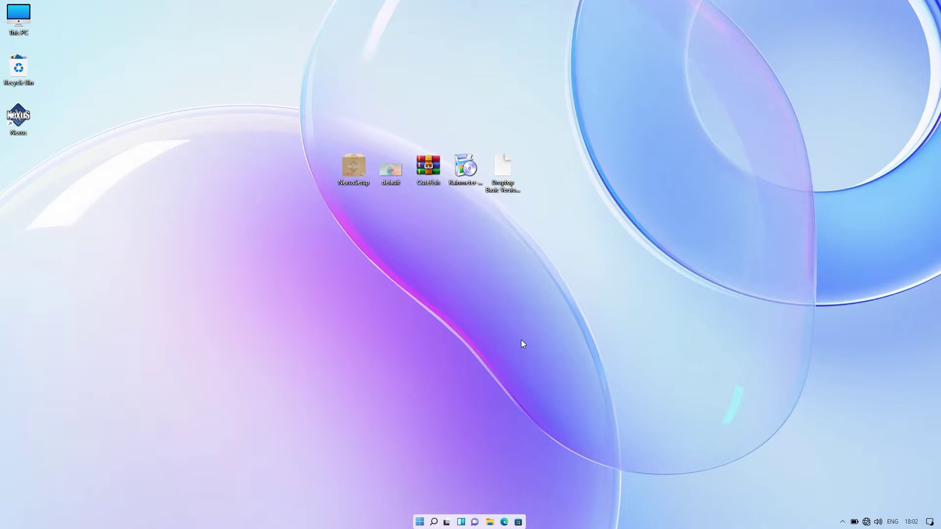
- Set the default image on the desktop as the desktop background
{"action": "right_click", "coordinate": [396, 177]}
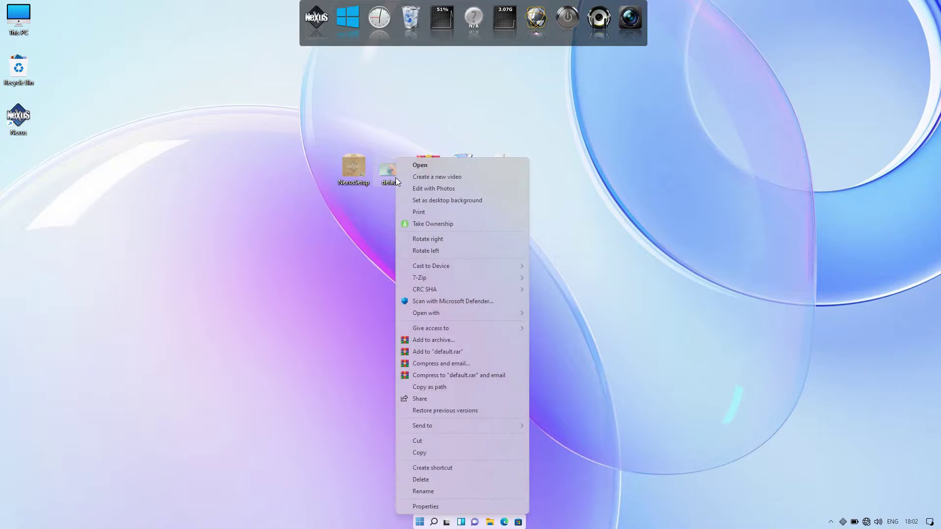
{"action": "left_click", "coordinate": [408, 200]}
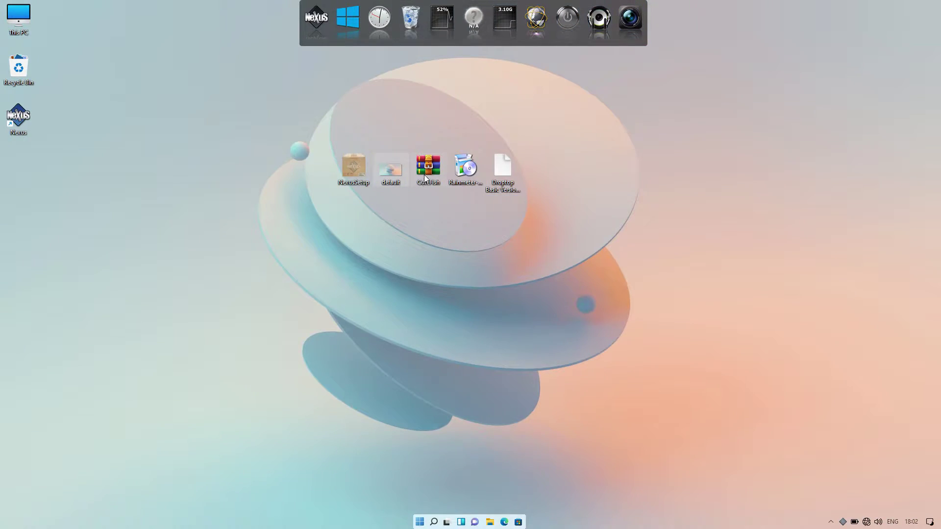
- Extract the CuteFish archive with WinRAR into a CuteFish folder on the desktop
{"action": "right_click", "coordinate": [424, 176]}
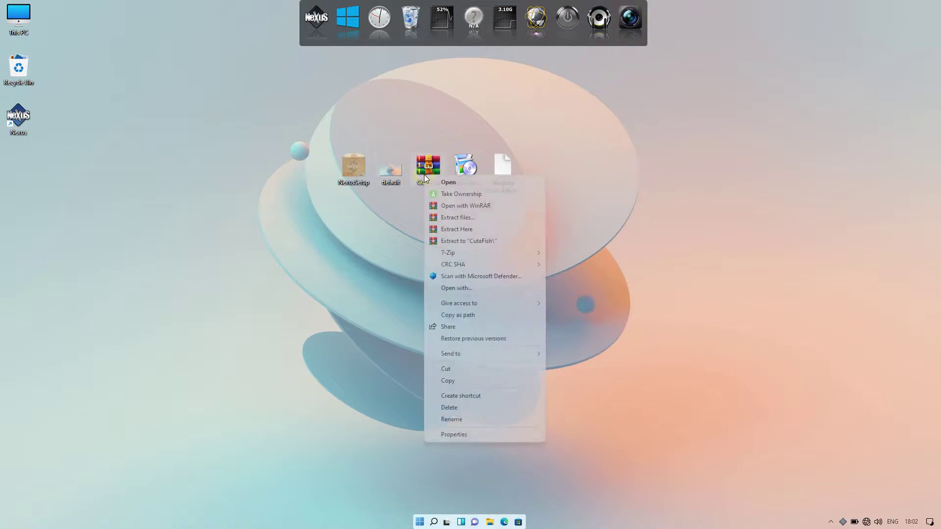
{"action": "left_click", "coordinate": [434, 218]}
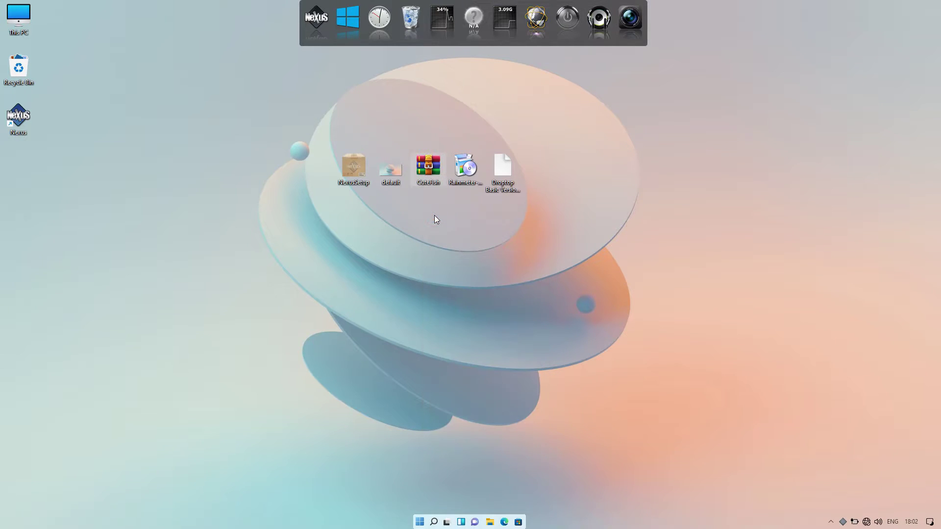
{"action": "left_click", "coordinate": [489, 368]}
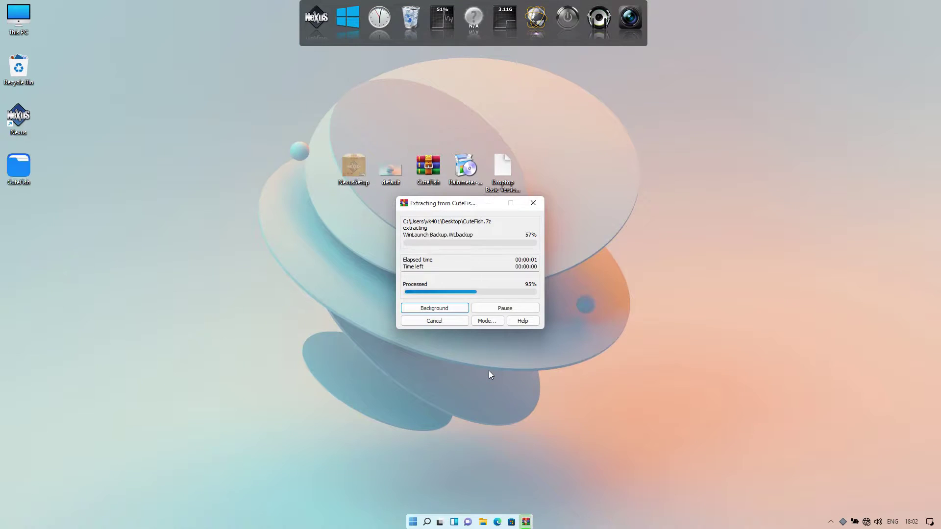
- Move the CuteFish-OS by VIN STAR folder from the extracted CuteFish folder on the desktop to Local Disk (C:)
{"action": "double_click", "coordinate": [29, 169]}
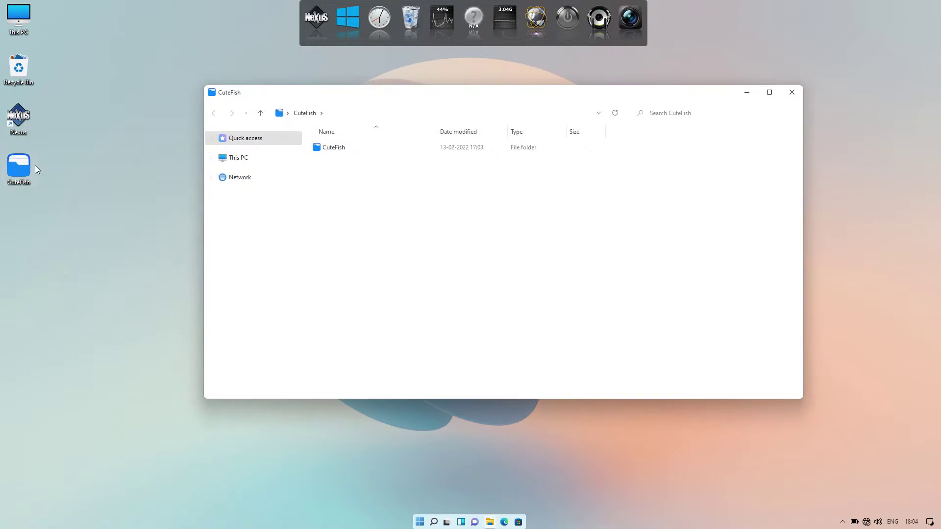
{"action": "double_click", "coordinate": [331, 147]}
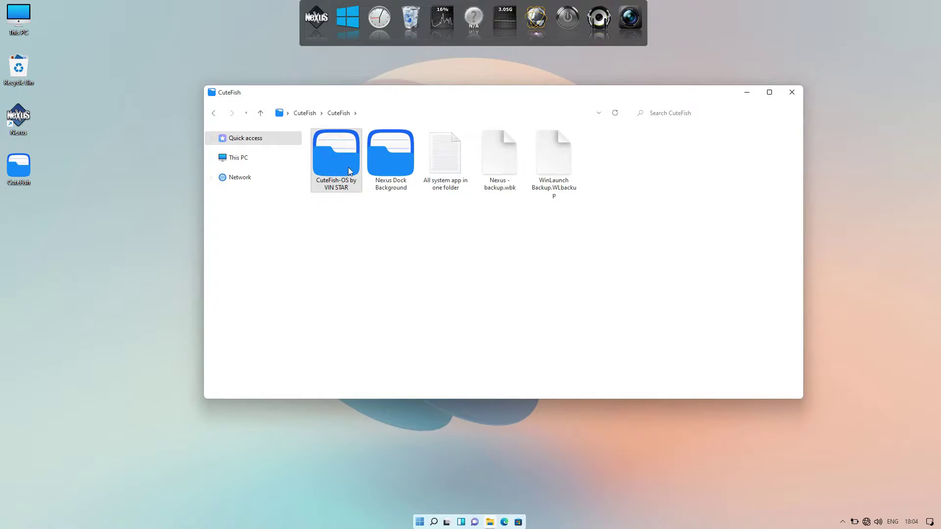
{"action": "right_click", "coordinate": [336, 166]}
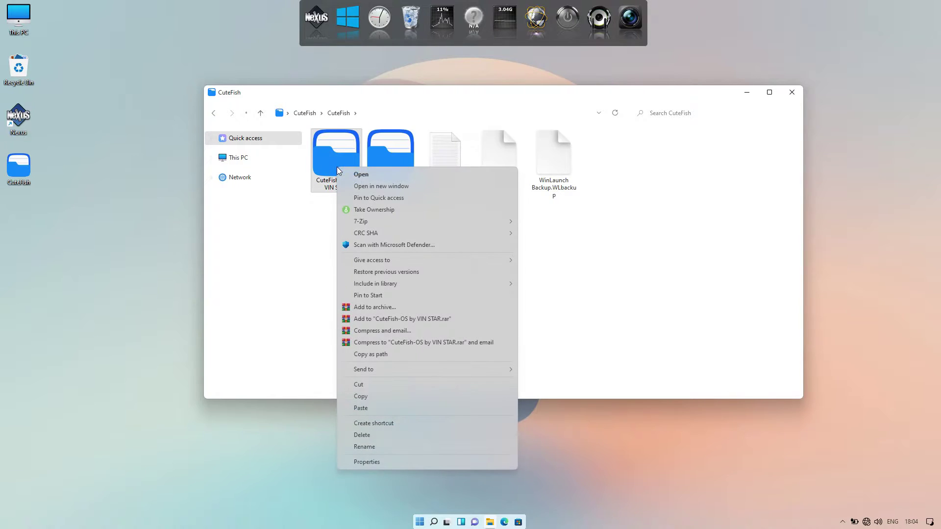
{"action": "left_click", "coordinate": [387, 384]}
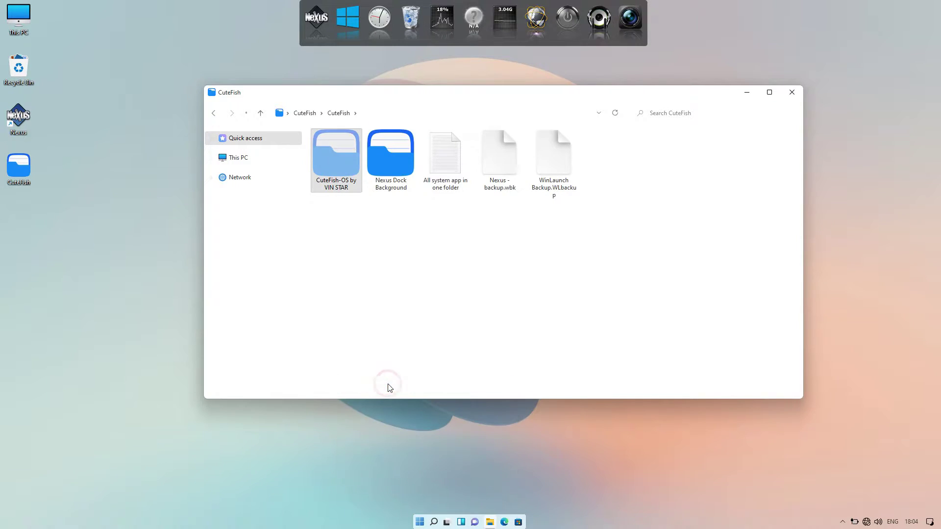
{"action": "left_click", "coordinate": [272, 160]}
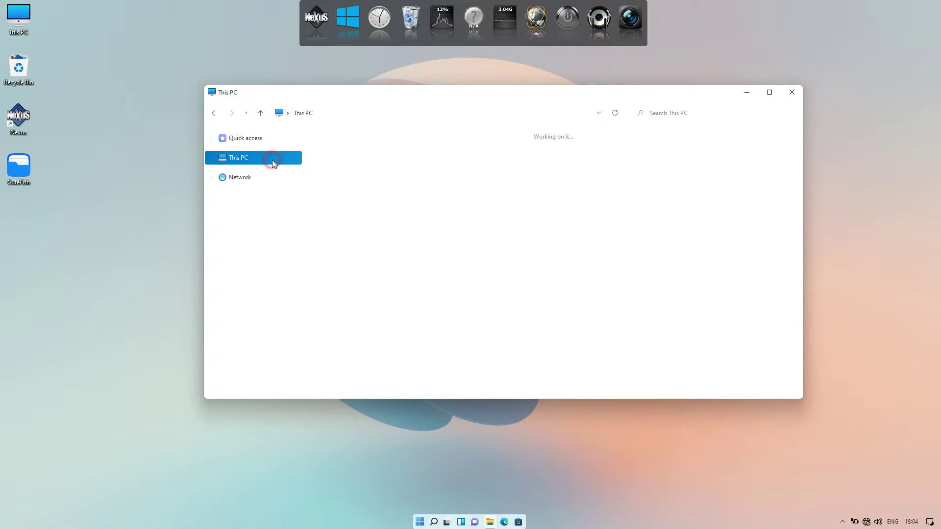
{"action": "double_click", "coordinate": [379, 172]}
{"action": "right_click", "coordinate": [387, 209]}
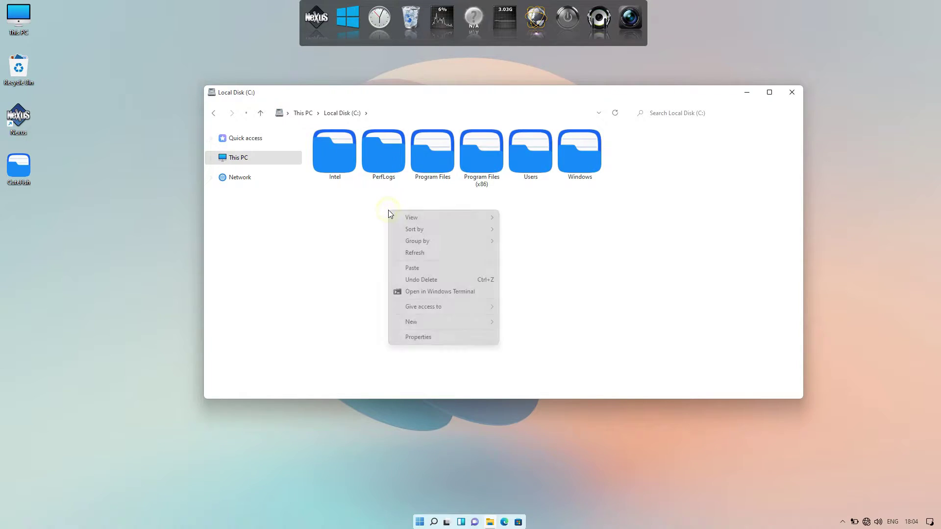
{"action": "left_click", "coordinate": [402, 269]}
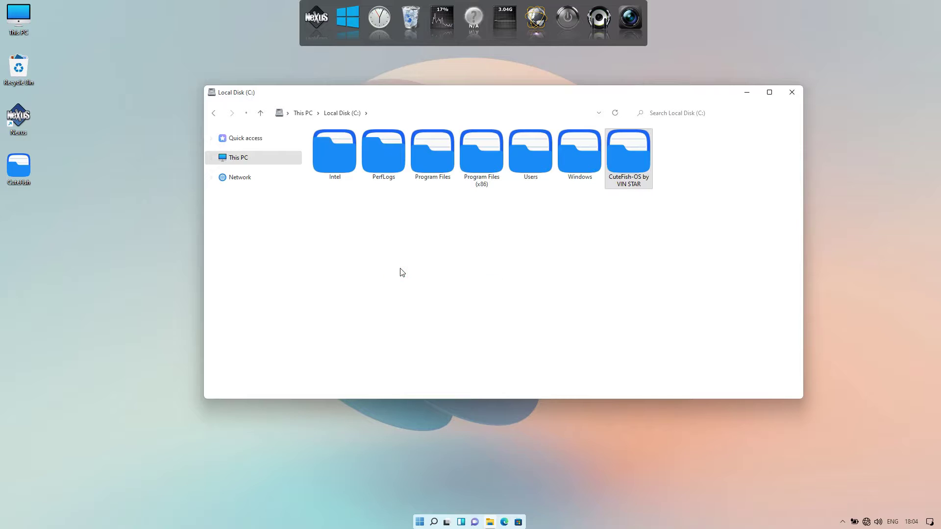
- Open the Nexus Dock Background folder from the extracted CuteFish folder in a second, offset window
{"action": "double_click", "coordinate": [18, 168]}
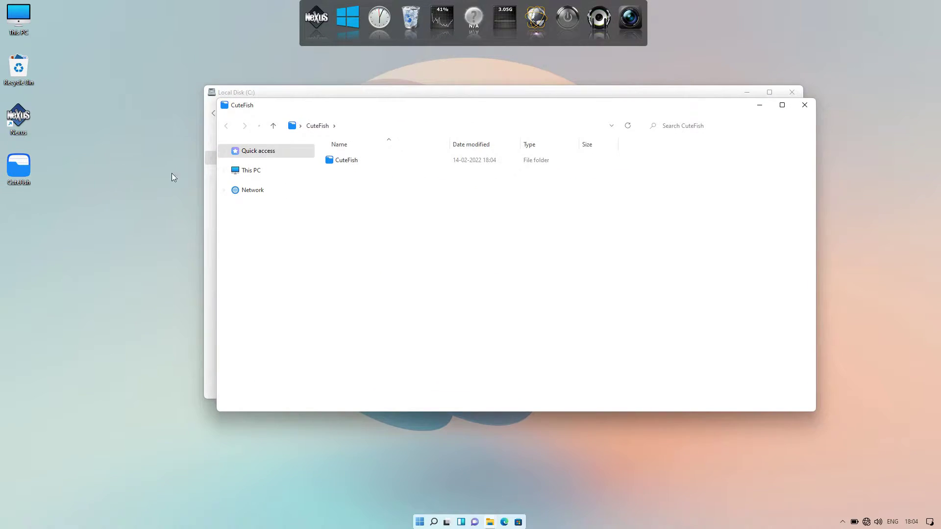
{"action": "double_click", "coordinate": [340, 162]}
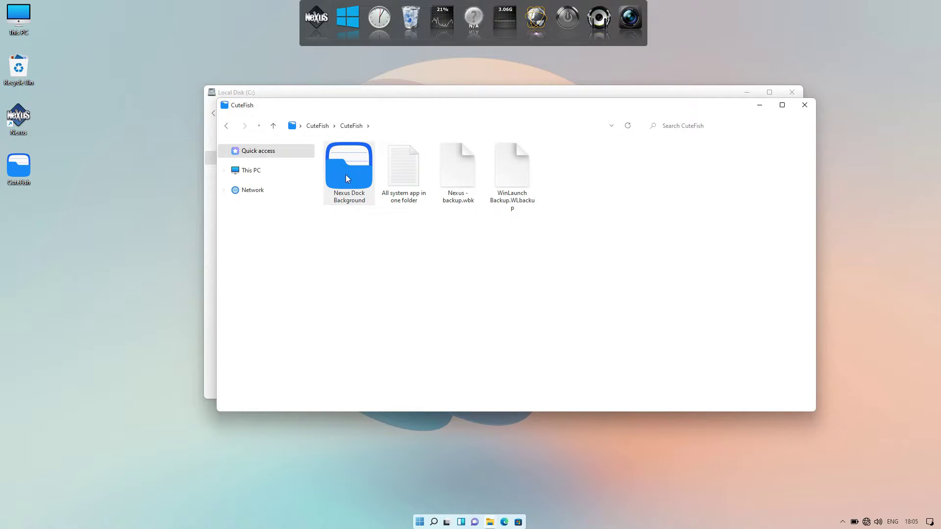
{"action": "left_click_drag", "start_coordinate": [371, 106], "coordinate": [499, 143]}
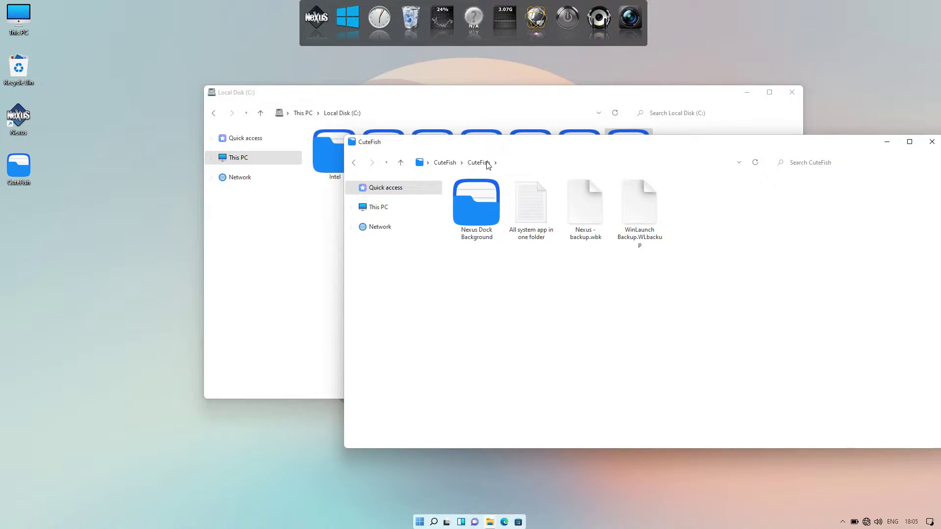
{"action": "double_click", "coordinate": [481, 204]}
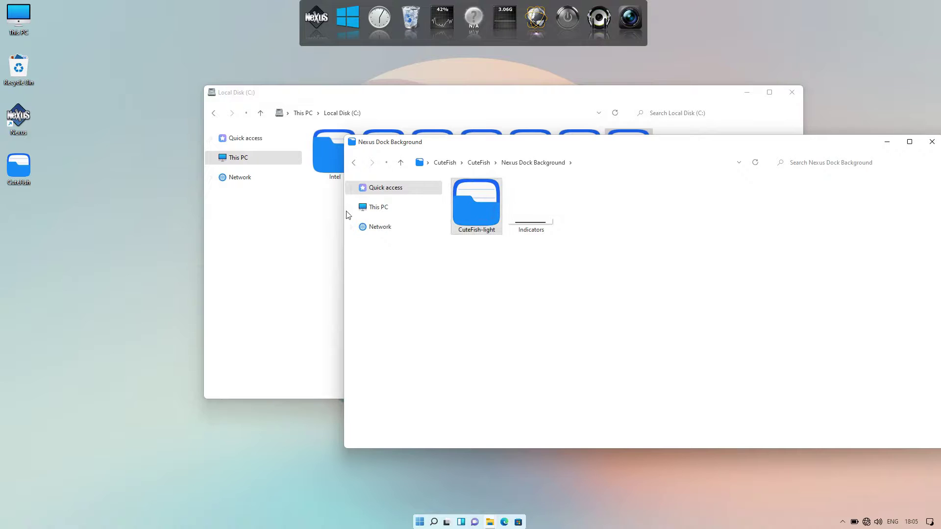
- Open the NeXuS folder through the Winstep shortcut in Documents and place its window beside the Nexus Dock Background window
{"action": "left_click", "coordinate": [251, 140]}
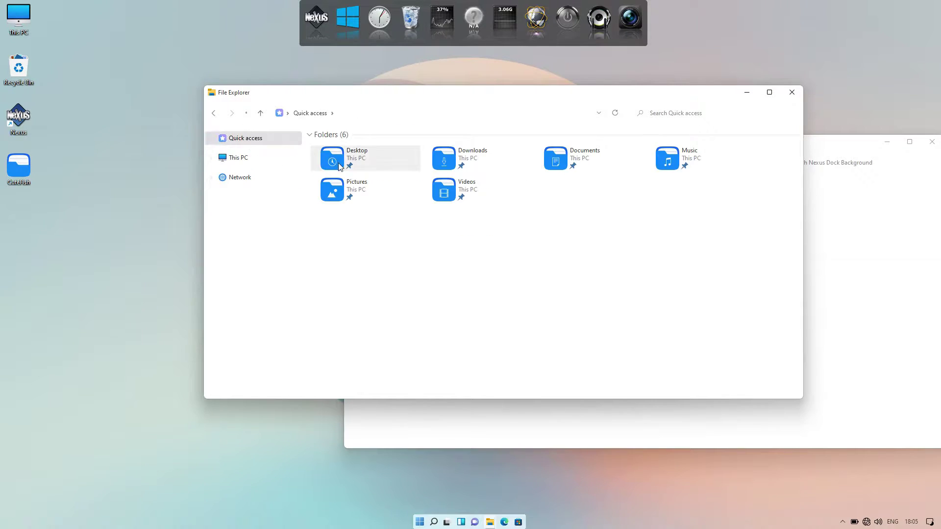
{"action": "double_click", "coordinate": [562, 155]}
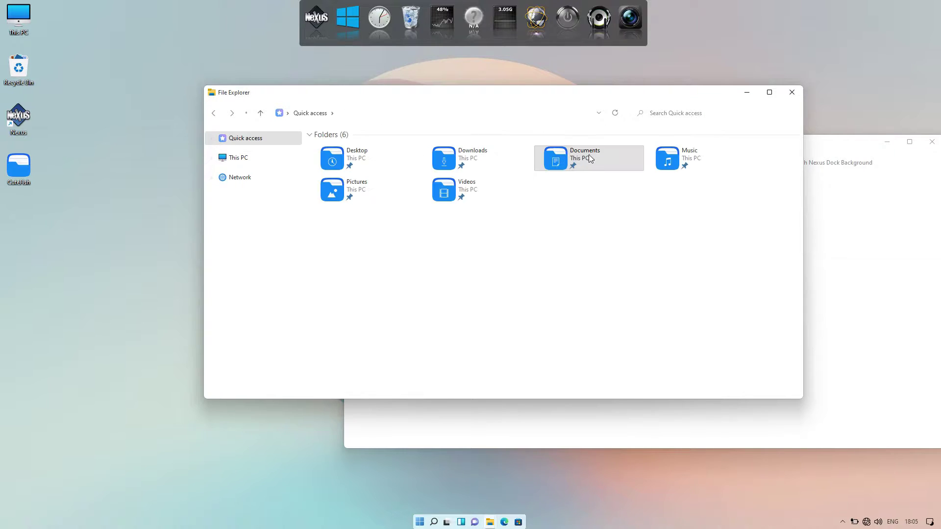
{"action": "double_click", "coordinate": [597, 156]}
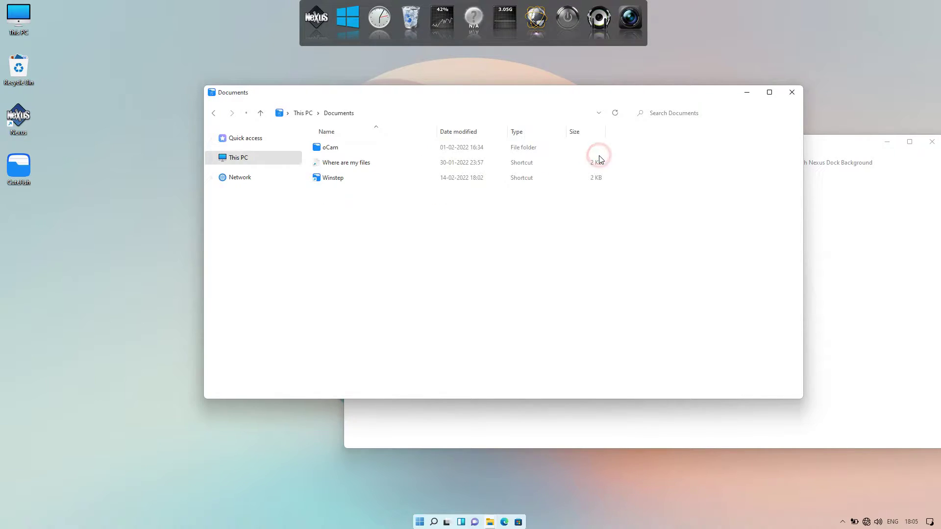
{"action": "double_click", "coordinate": [383, 181]}
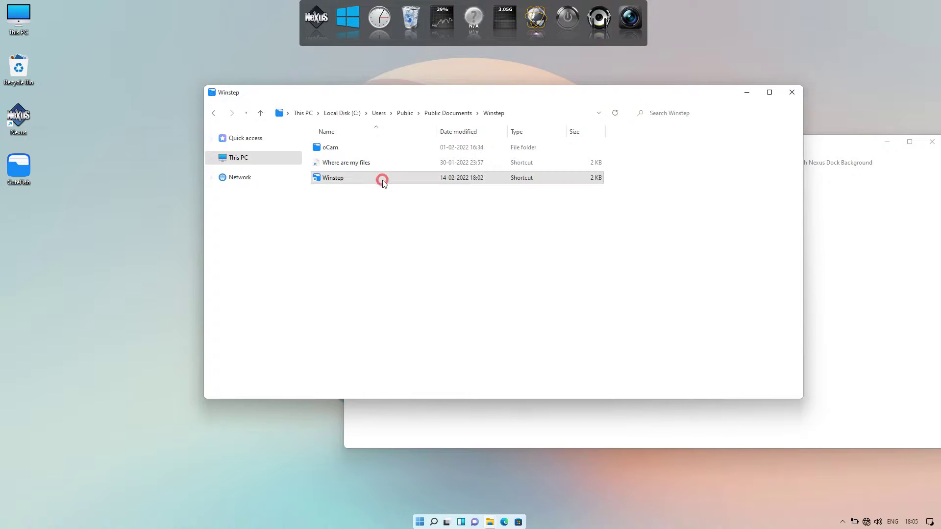
{"action": "double_click", "coordinate": [346, 269]}
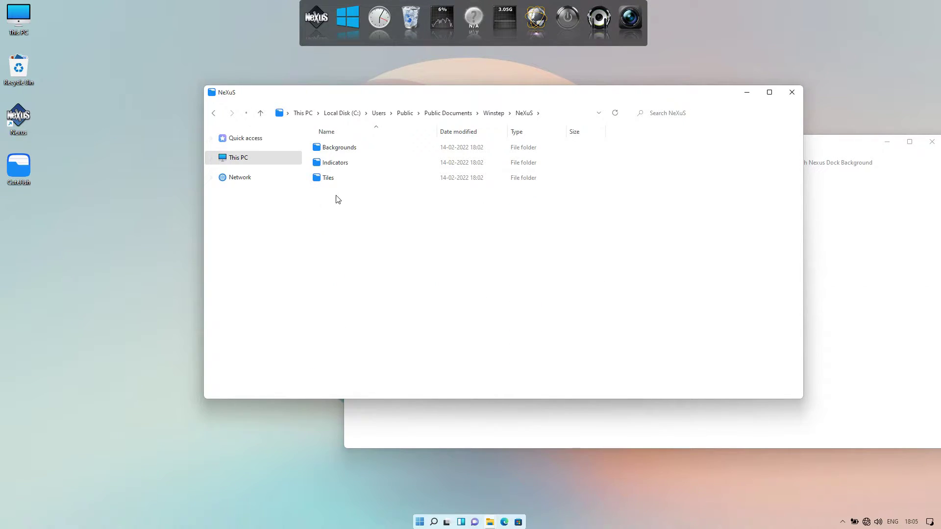
{"action": "left_click", "coordinate": [336, 149]}
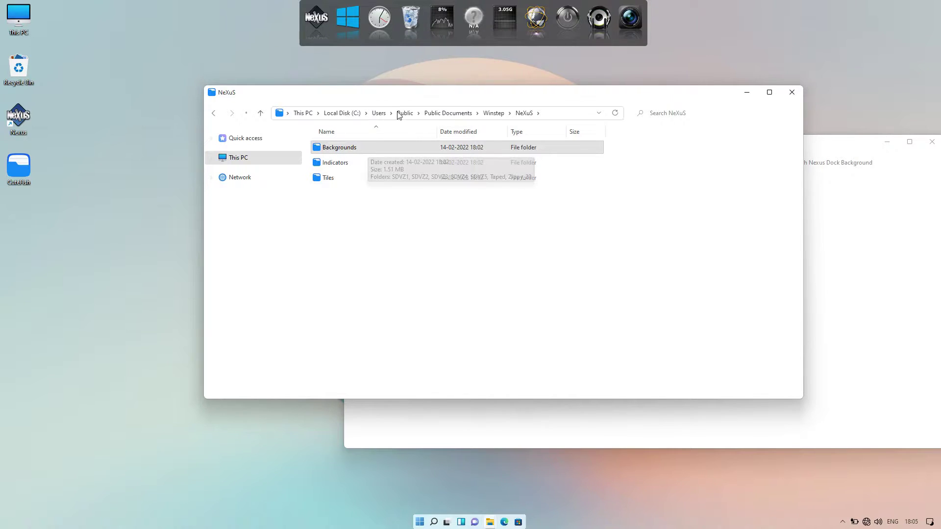
{"action": "left_click_drag", "start_coordinate": [405, 101], "coordinate": [284, 100]}
- Copy the CuteFish-light folder from Nexus Dock Background into the Backgrounds folder of NeXuS
{"action": "left_click", "coordinate": [712, 234]}
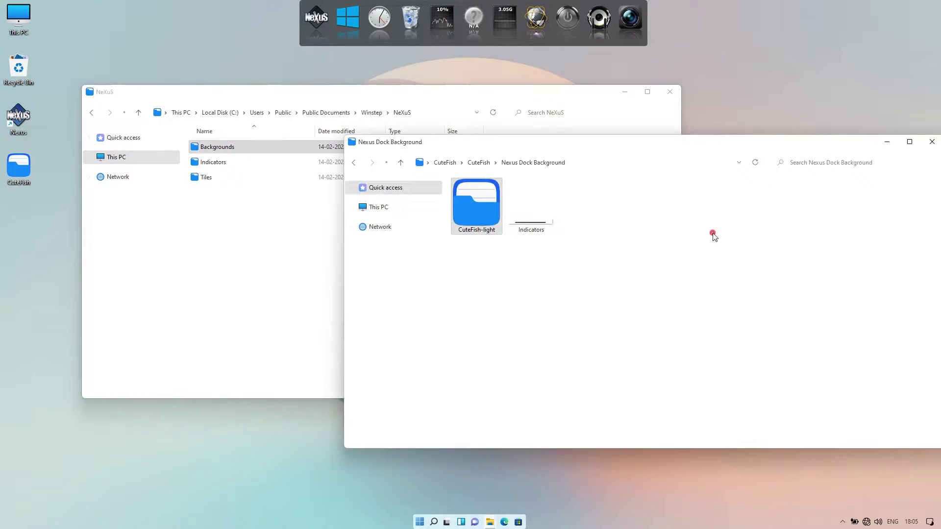
{"action": "left_click", "coordinate": [485, 211]}
{"action": "right_click", "coordinate": [485, 210]}
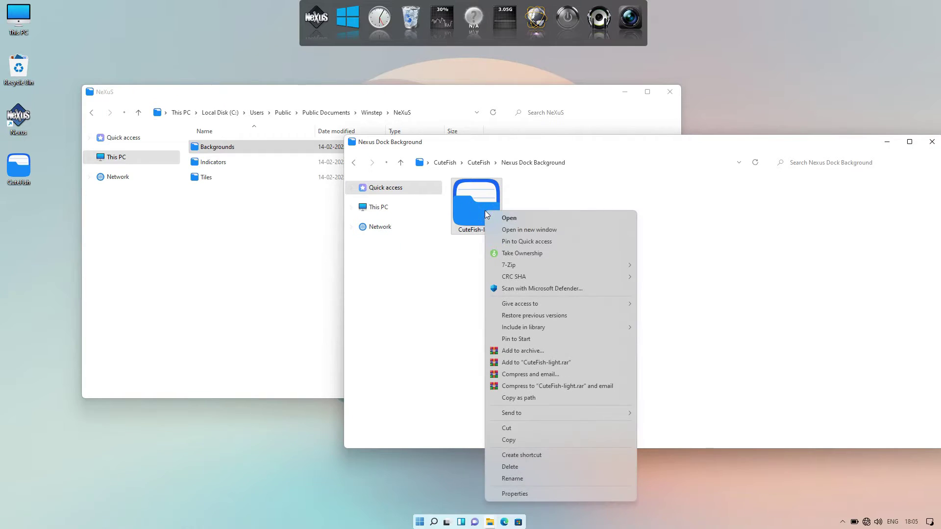
{"action": "left_click", "coordinate": [510, 439]}
{"action": "double_click", "coordinate": [238, 153]}
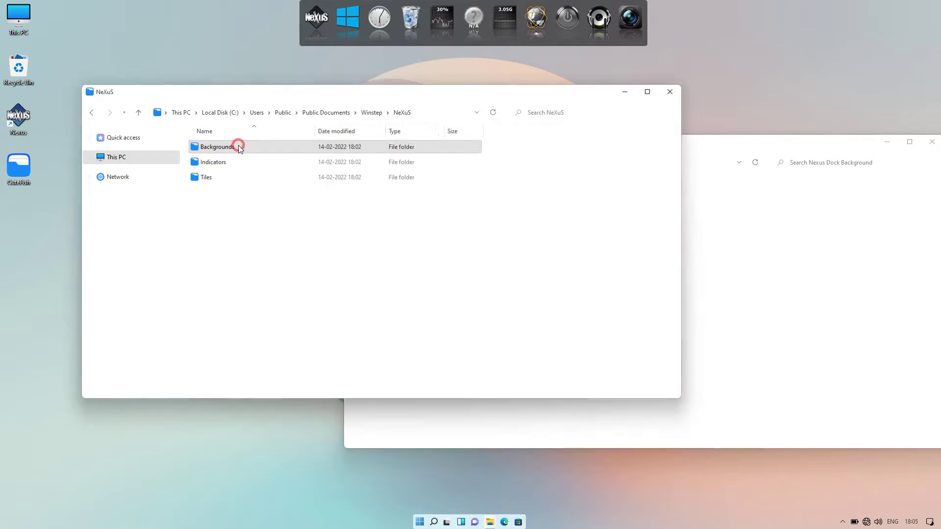
{"action": "right_click", "coordinate": [226, 289]}
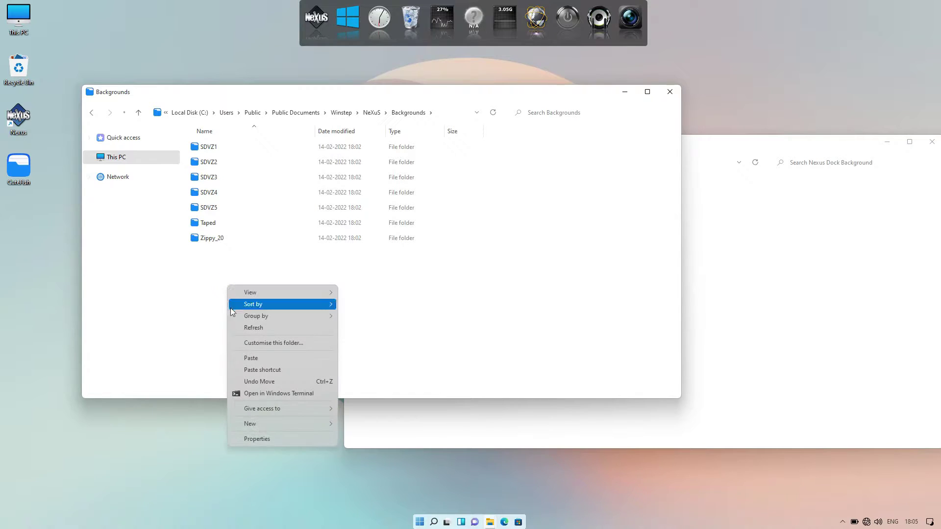
{"action": "left_click", "coordinate": [247, 360]}
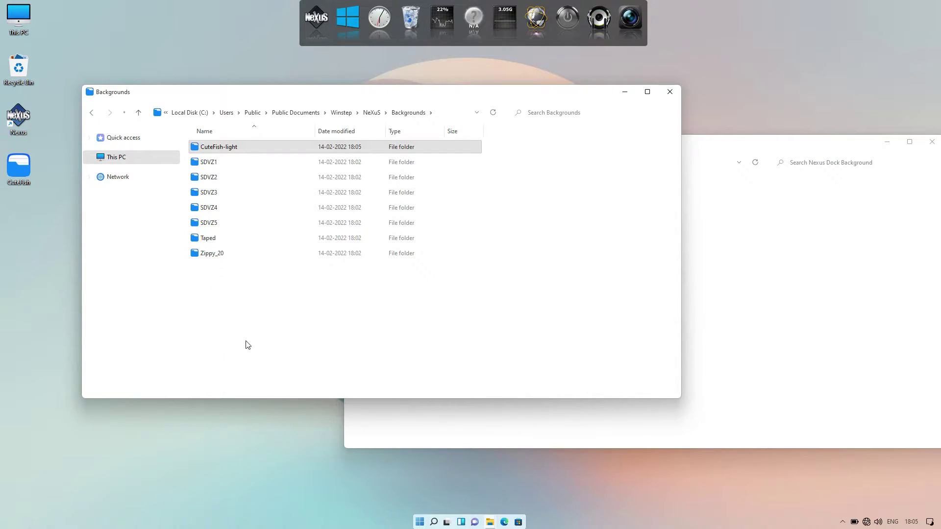
- Copy the Indicators image from Nexus Dock Background into the Indicators folder of NeXuS
{"action": "left_click", "coordinate": [245, 338]}
{"action": "key", "text": "alt+Up"}
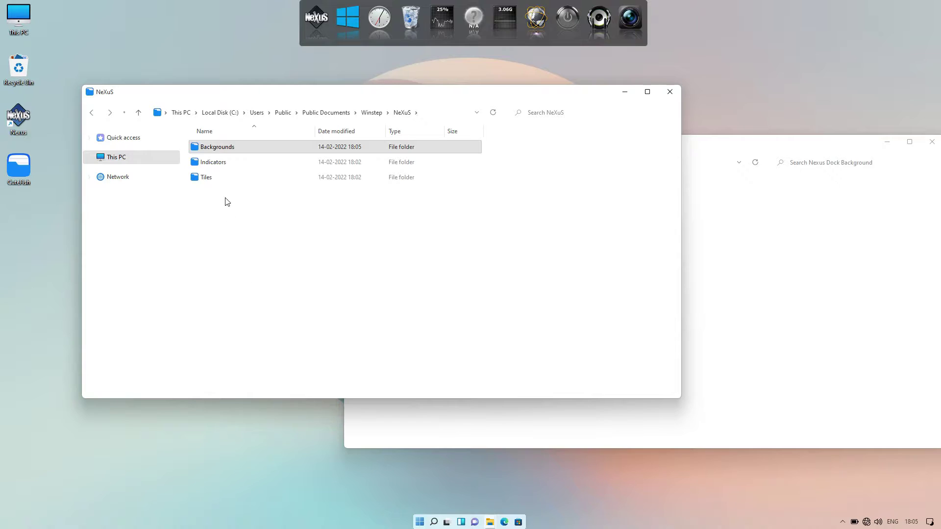
{"action": "left_click", "coordinate": [211, 163]}
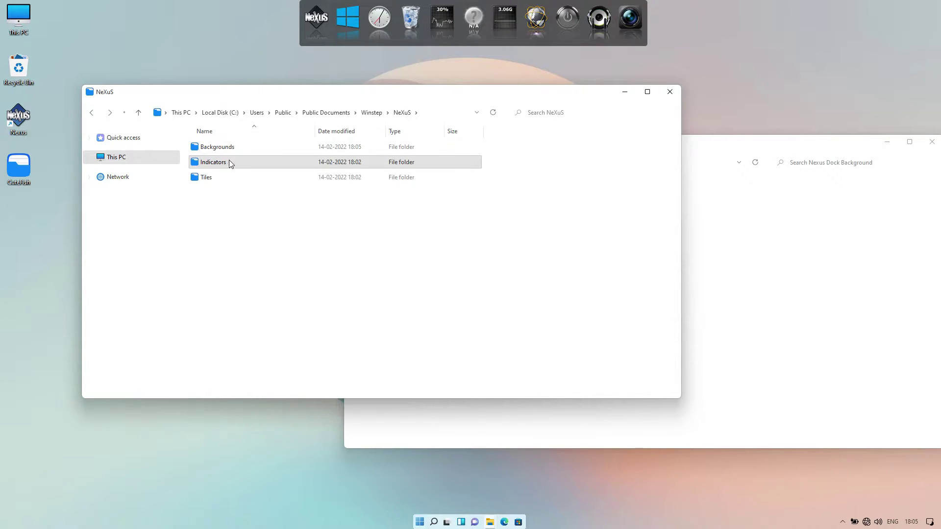
{"action": "double_click", "coordinate": [228, 163]}
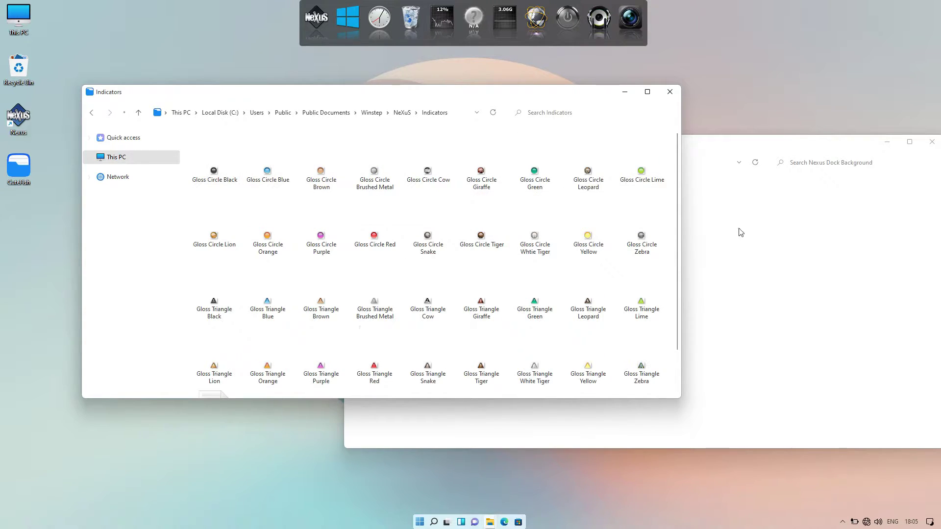
{"action": "left_click", "coordinate": [740, 232]}
{"action": "left_click", "coordinate": [538, 226]}
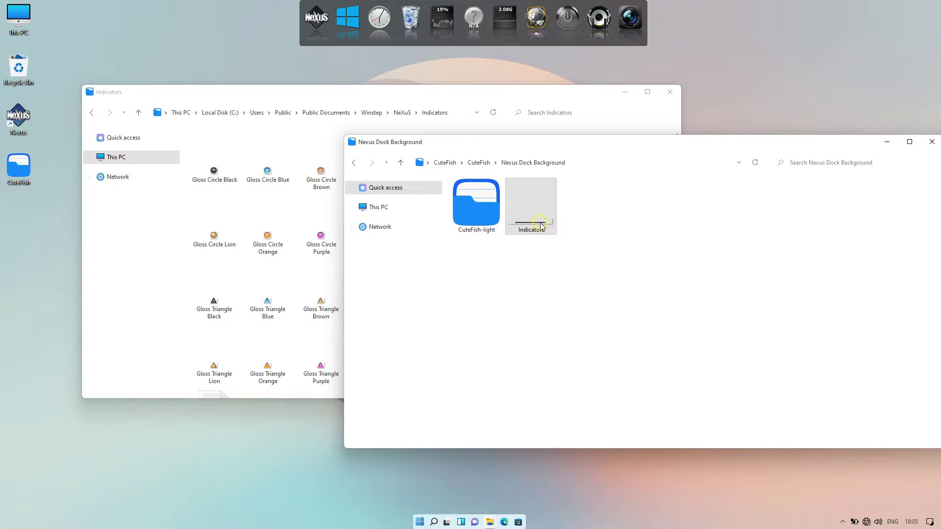
{"action": "right_click", "coordinate": [541, 226]}
{"action": "left_click", "coordinate": [580, 452]}
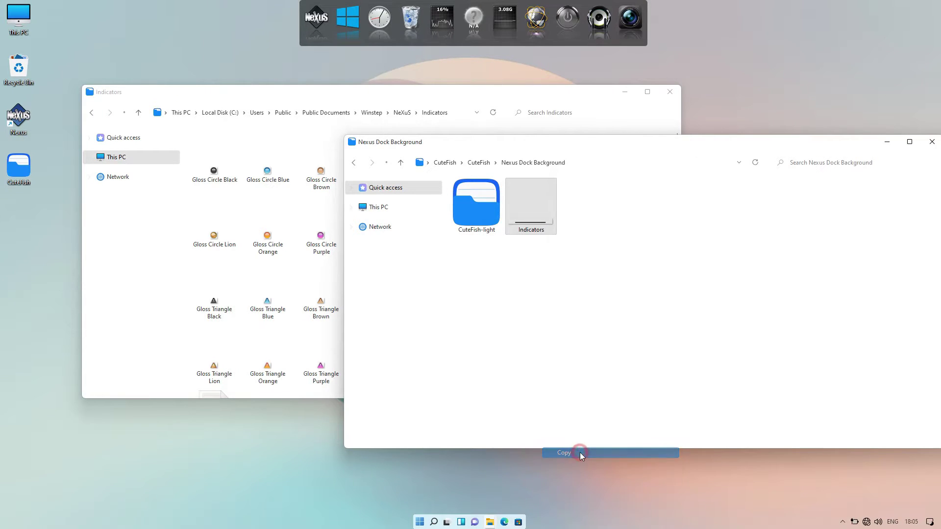
{"action": "left_click", "coordinate": [304, 300]}
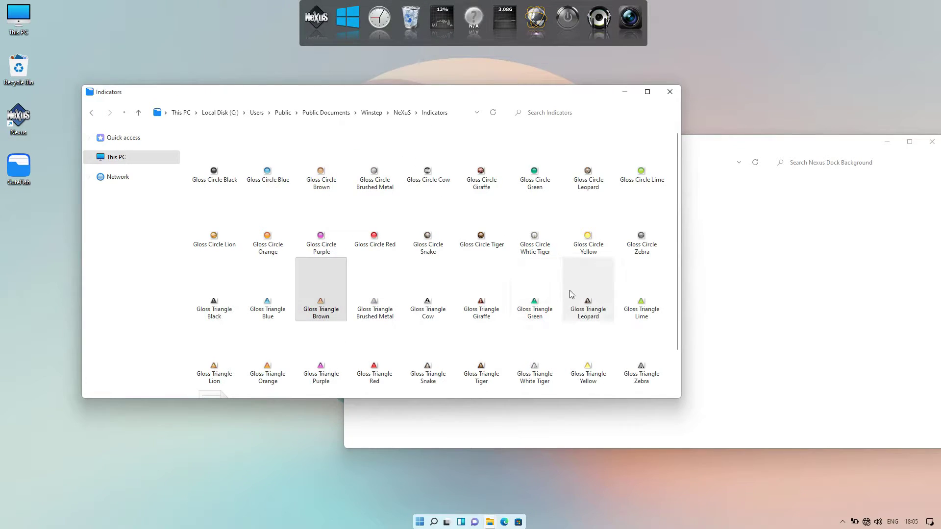
{"action": "right_click", "coordinate": [571, 294]}
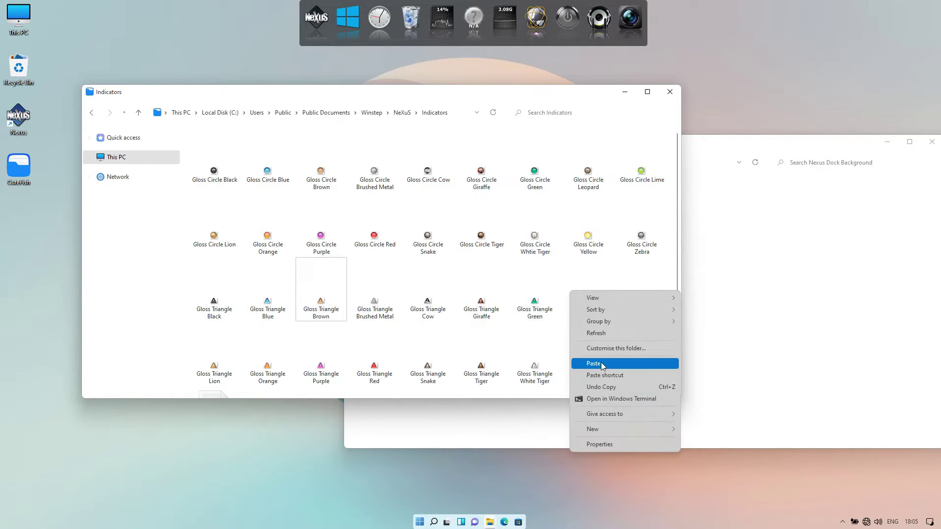
{"action": "left_click", "coordinate": [602, 364]}
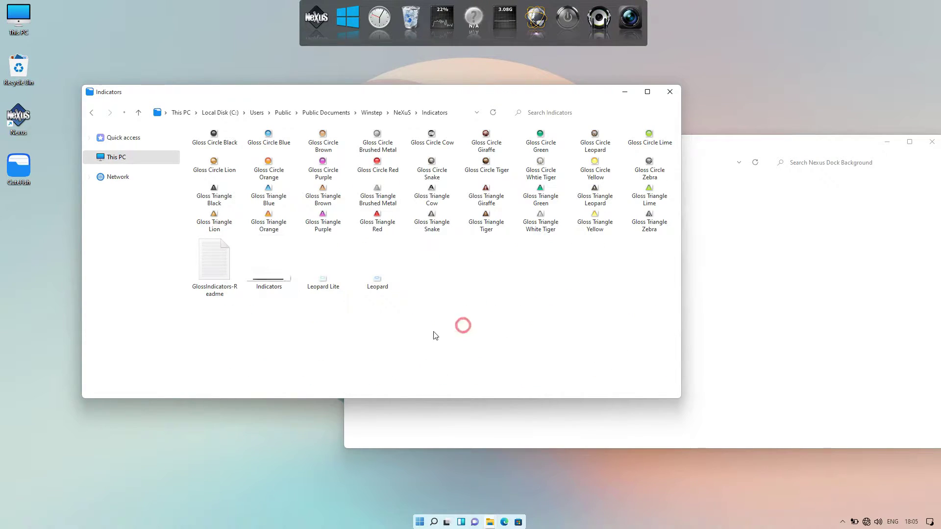
- Close the Indicators and Nexus Dock Background folder windows
{"action": "left_click", "coordinate": [671, 98]}
{"action": "left_click_drag", "start_coordinate": [687, 142], "coordinate": [550, 124]}
{"action": "left_click", "coordinate": [787, 122]}
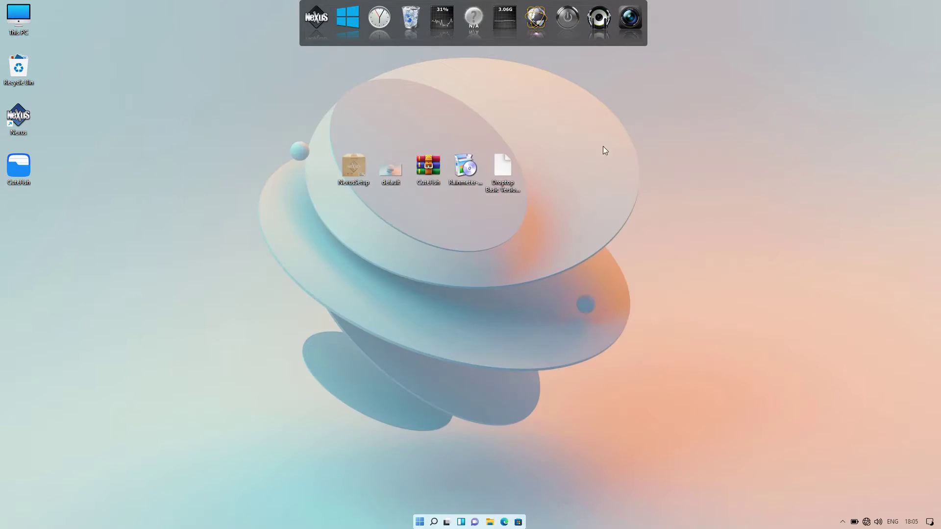
- Restore the Nexus dock configuration from Nexus - backup.wbk in the inner CuteFish folder on the Desktop and accept the preferences
{"action": "left_click", "coordinate": [314, 37]}
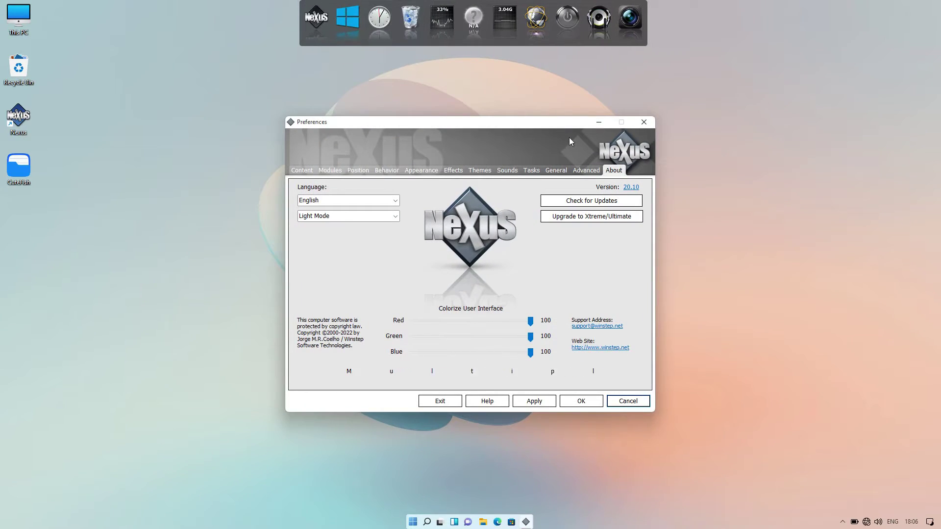
{"action": "left_click", "coordinate": [583, 172]}
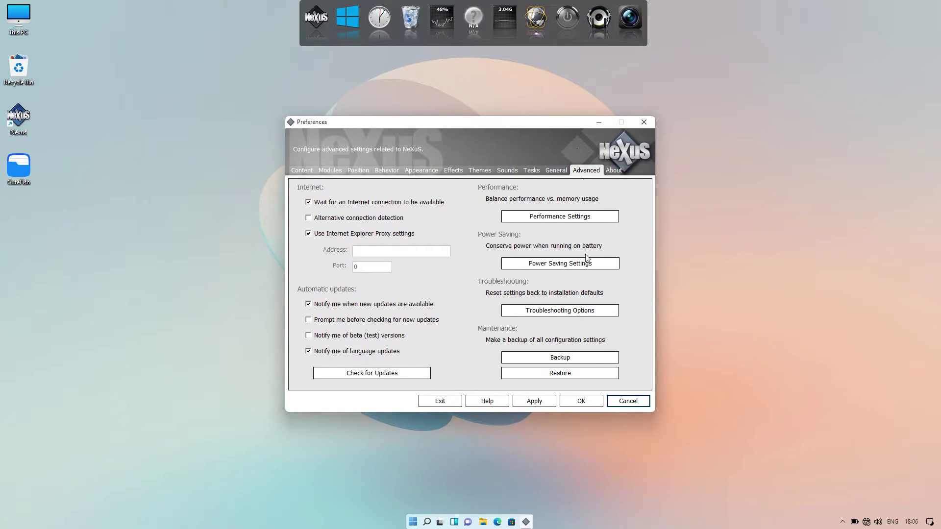
{"action": "left_click", "coordinate": [568, 376]}
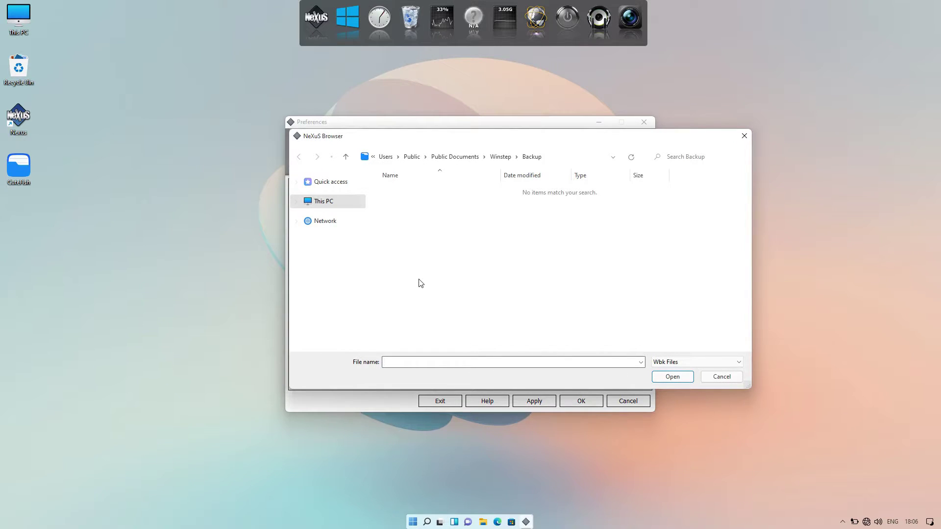
{"action": "left_click", "coordinate": [328, 184]}
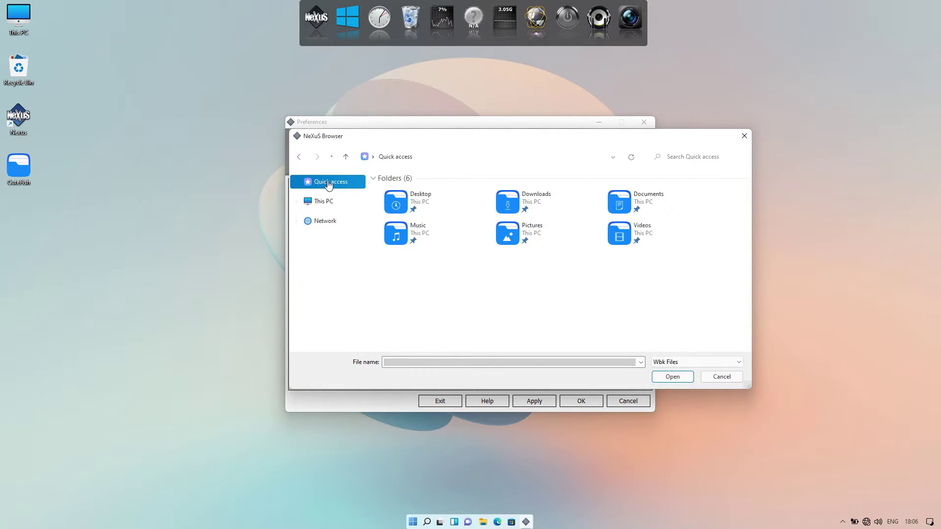
{"action": "left_click", "coordinate": [413, 203]}
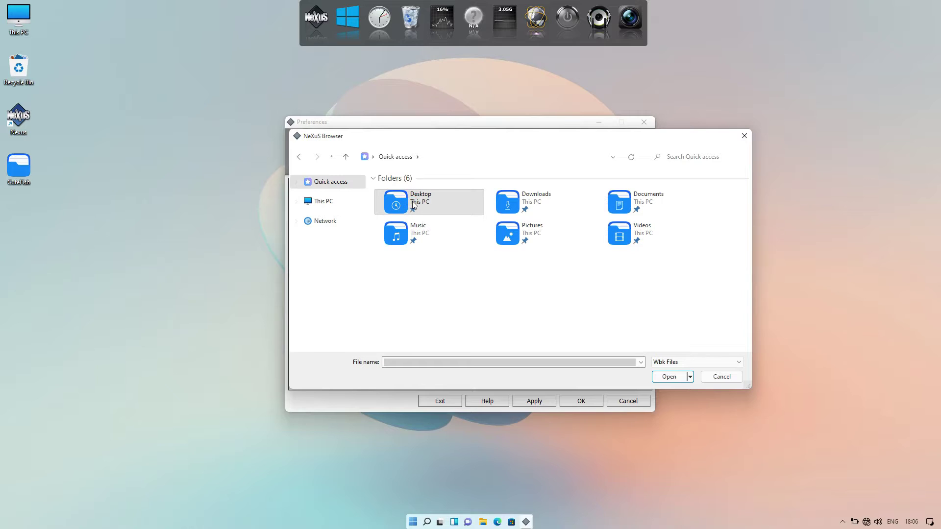
{"action": "double_click", "coordinate": [413, 201]}
{"action": "double_click", "coordinate": [414, 195]}
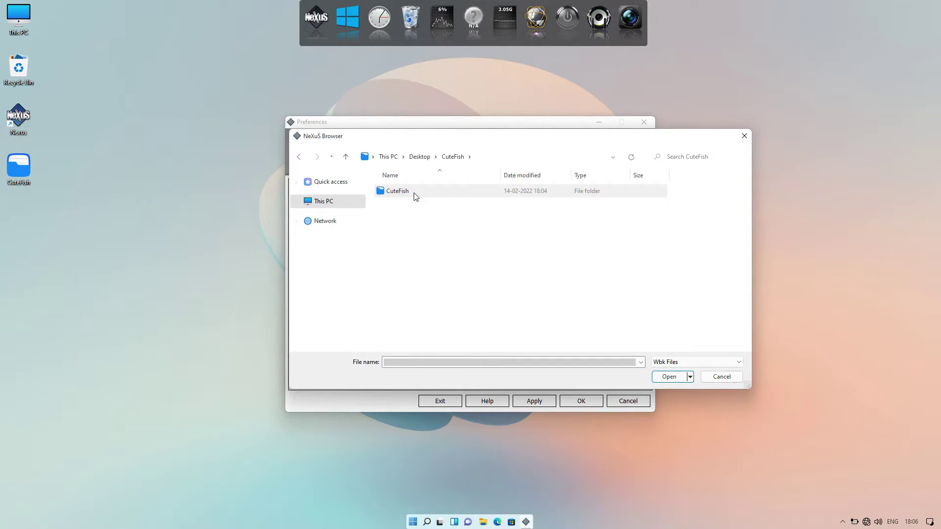
{"action": "double_click", "coordinate": [414, 195]}
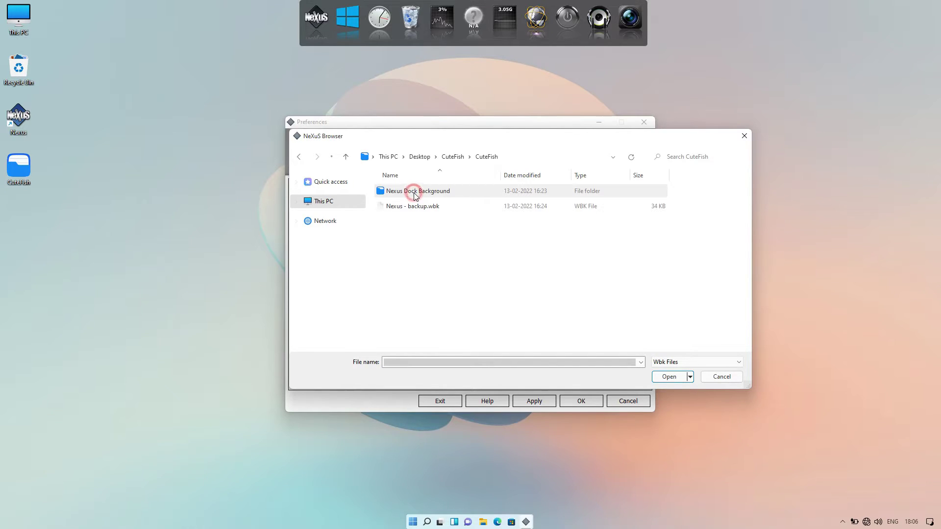
{"action": "left_click", "coordinate": [416, 206]}
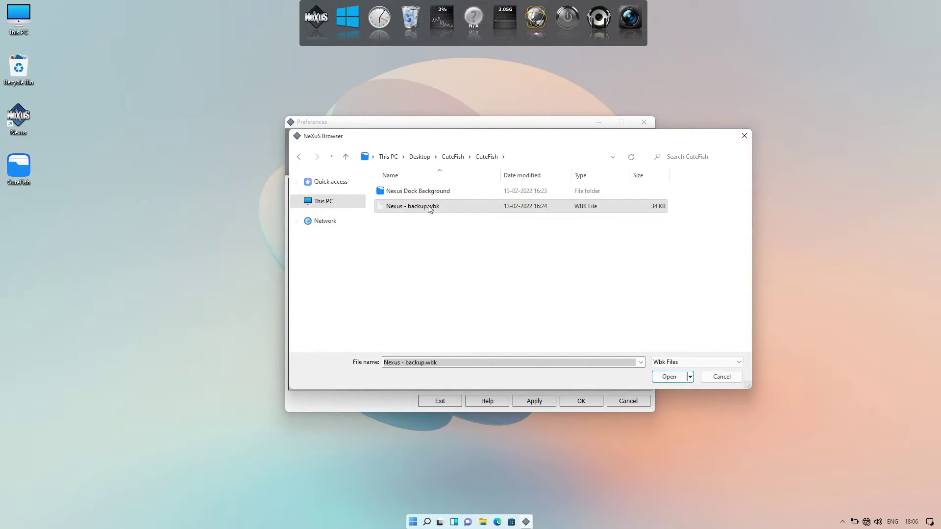
{"action": "double_click", "coordinate": [444, 207]}
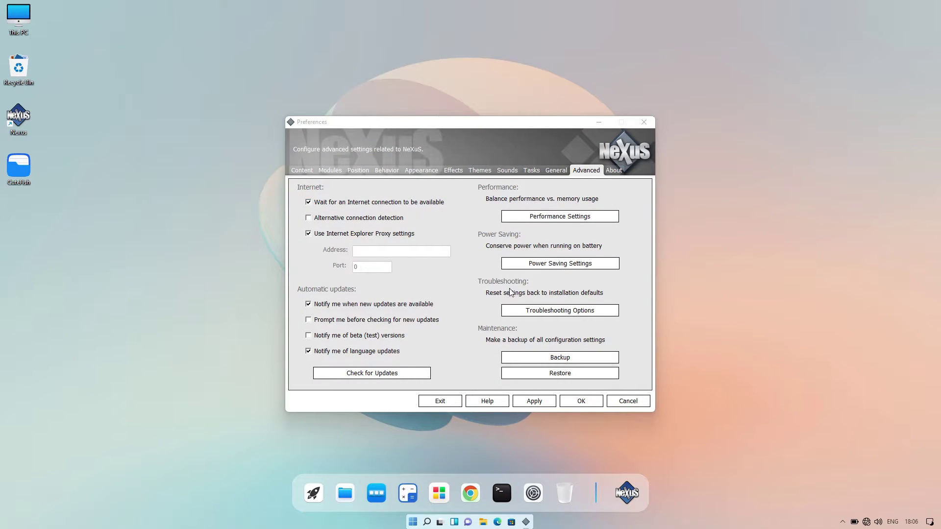
{"action": "left_click", "coordinate": [574, 401]}
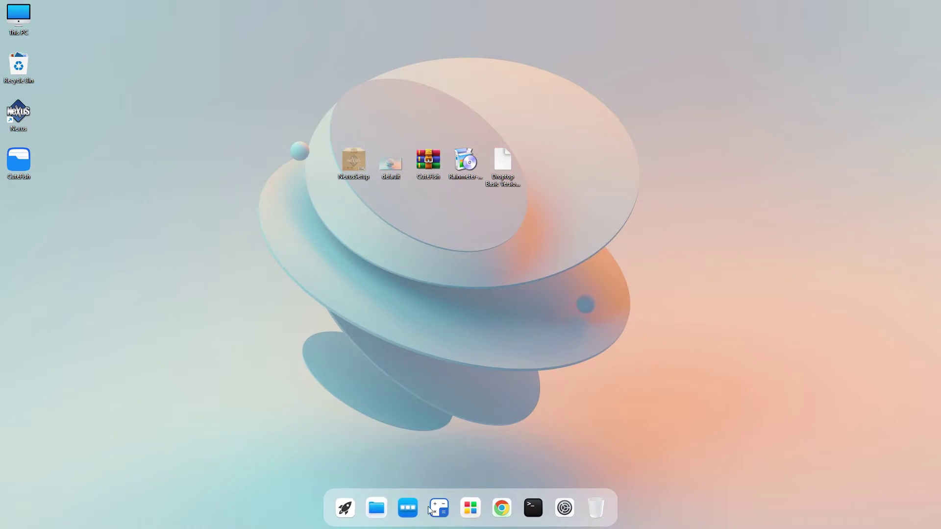
- Open the Start menu from the restored dock and close it again
{"action": "left_click", "coordinate": [469, 509]}
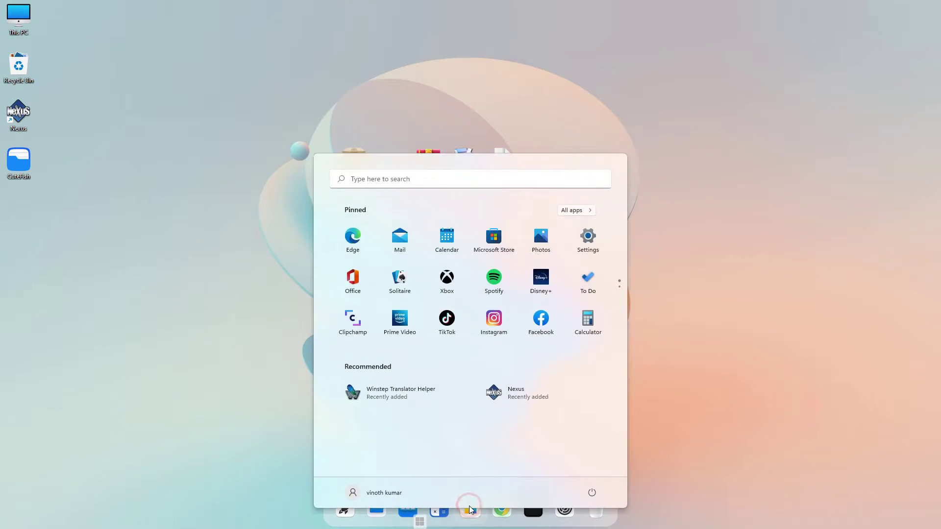
{"action": "left_click", "coordinate": [686, 430]}
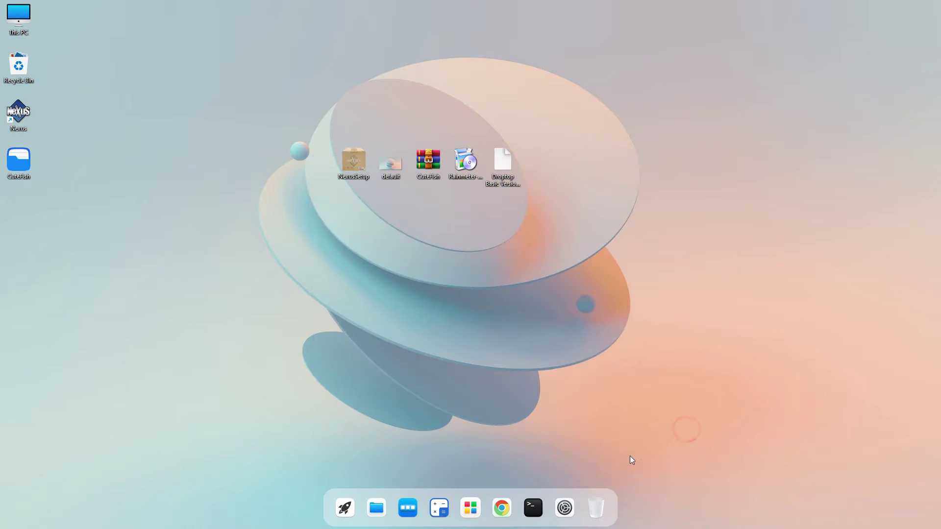
- Launch WinLaunch from the dock and open its settings, keeping Start with Windows enabled
{"action": "left_click", "coordinate": [346, 510]}
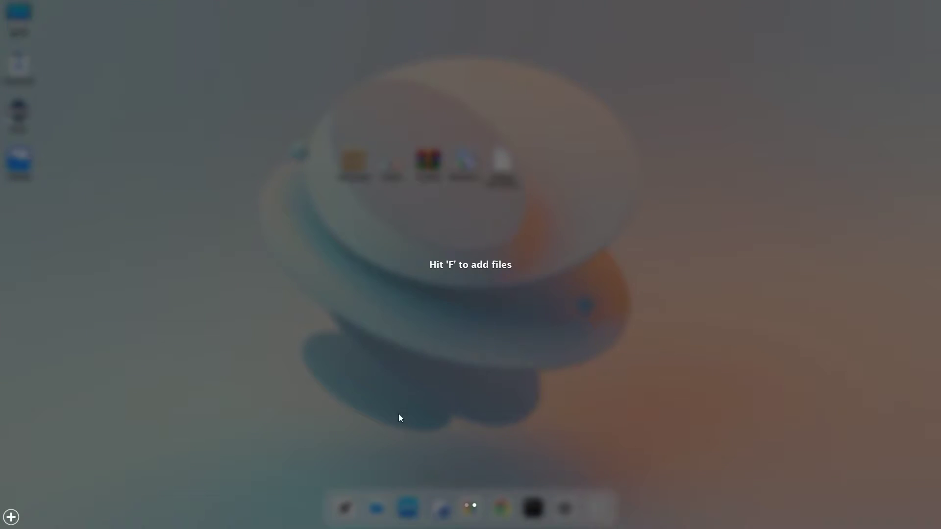
{"action": "left_click", "coordinate": [14, 517]}
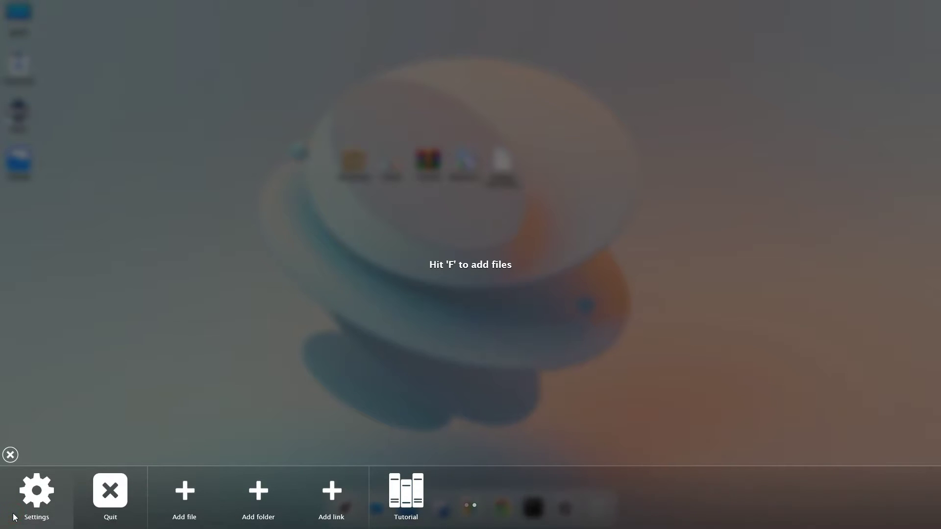
{"action": "left_click", "coordinate": [42, 491]}
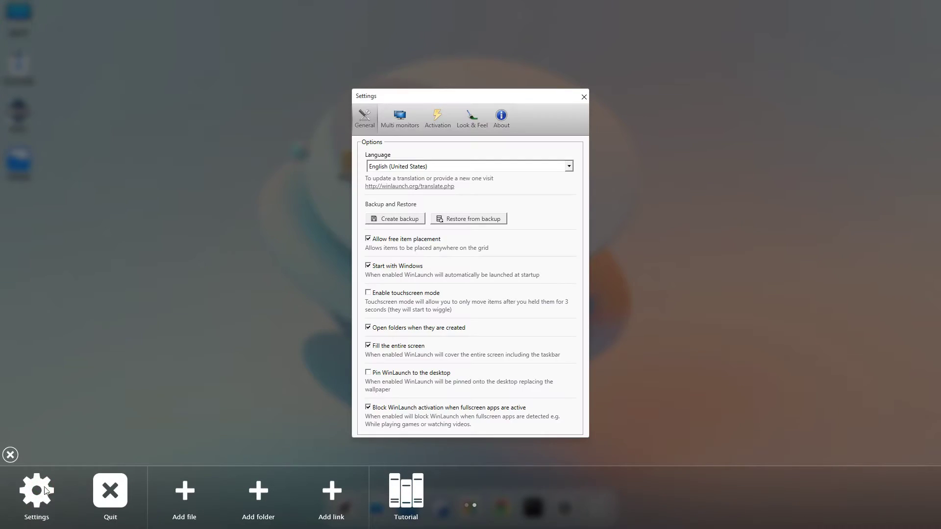
{"action": "left_click", "coordinate": [372, 271]}
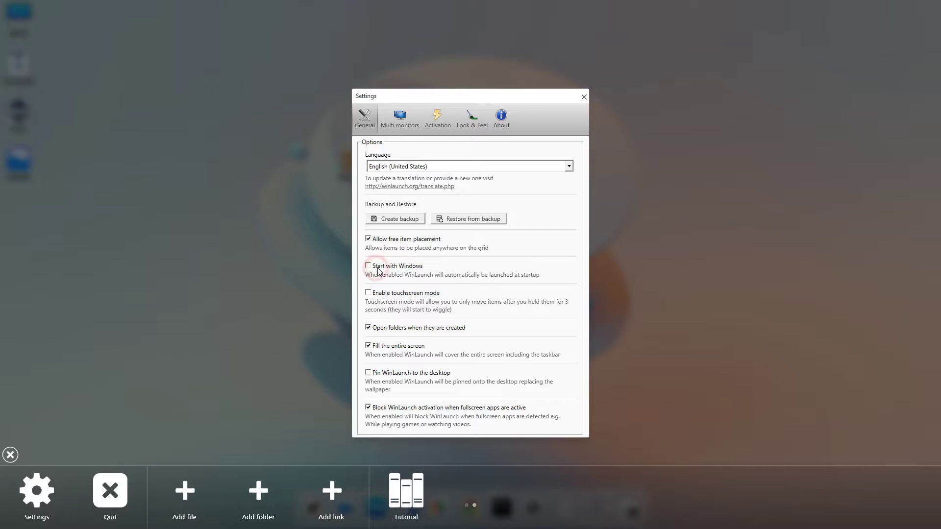
{"action": "left_click", "coordinate": [374, 270]}
- Restore WinLaunch from WinLaunch Backup.WLbackup in the inner CuteFish folder on the Desktop, agreeing to replace the current configuration
{"action": "left_click", "coordinate": [447, 223]}
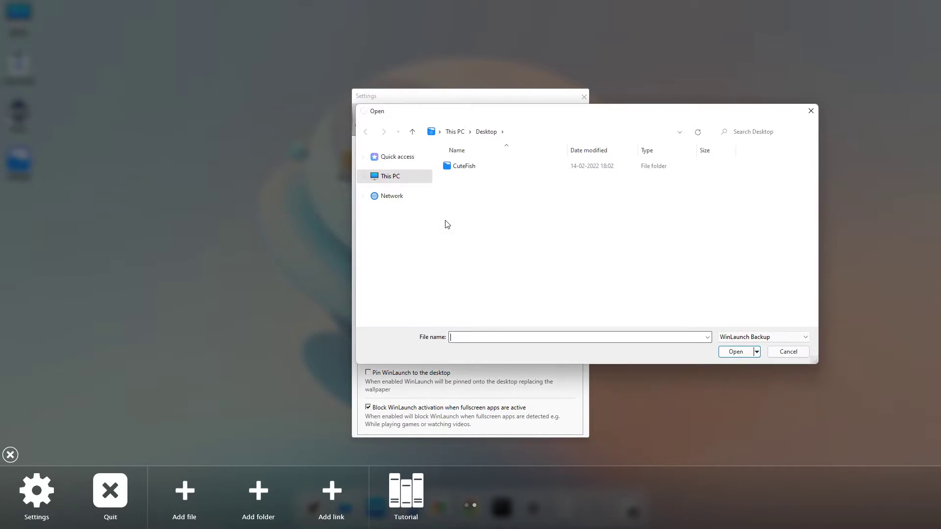
{"action": "left_click", "coordinate": [407, 178]}
{"action": "left_click", "coordinate": [458, 184]}
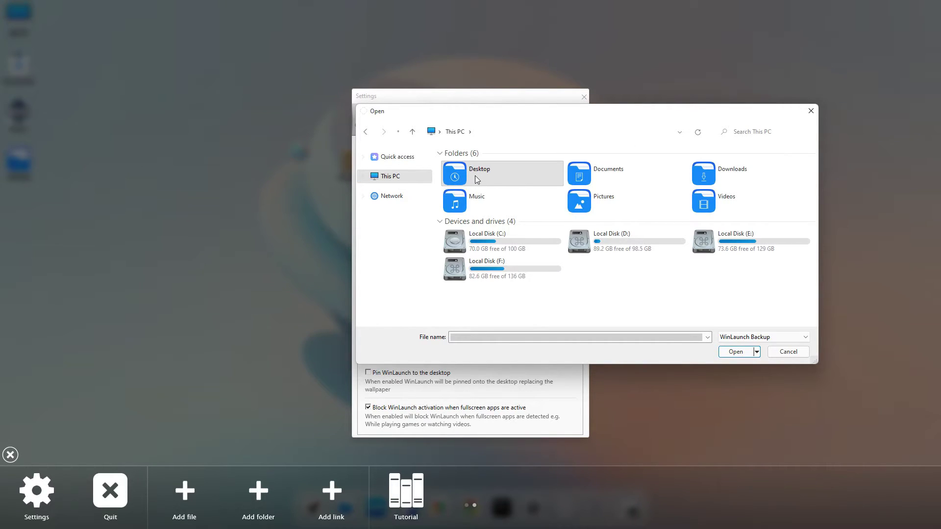
{"action": "double_click", "coordinate": [475, 175]}
{"action": "left_click", "coordinate": [470, 167]}
{"action": "double_click", "coordinate": [471, 167]}
{"action": "double_click", "coordinate": [470, 168]}
{"action": "left_click", "coordinate": [472, 182]}
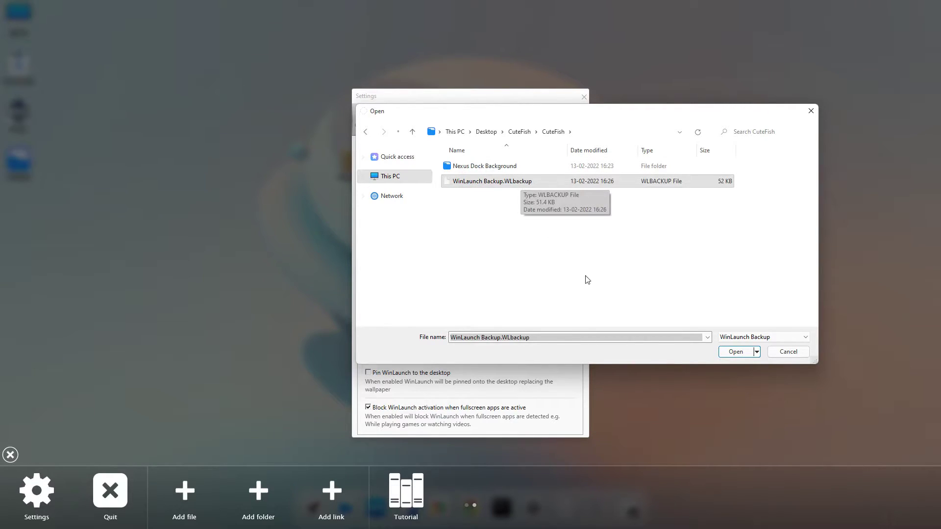
{"action": "left_click", "coordinate": [724, 353]}
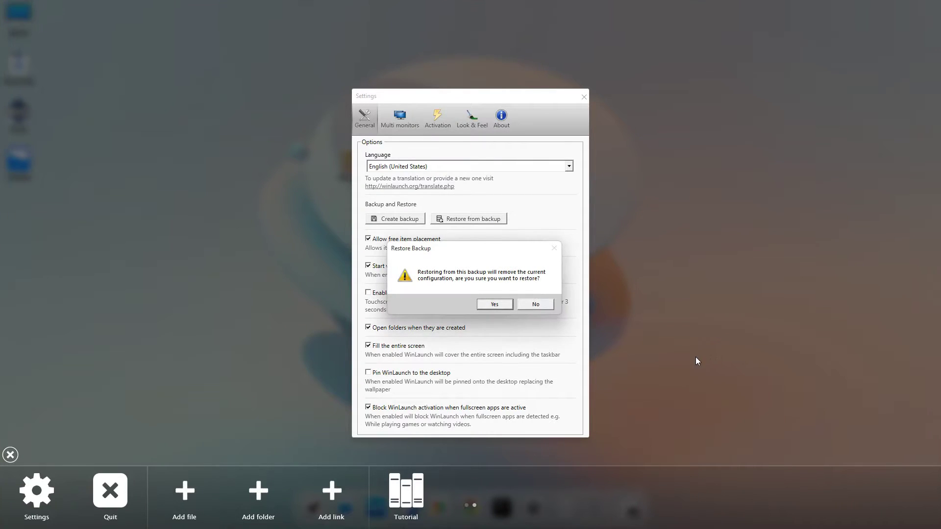
{"action": "left_click", "coordinate": [507, 305]}
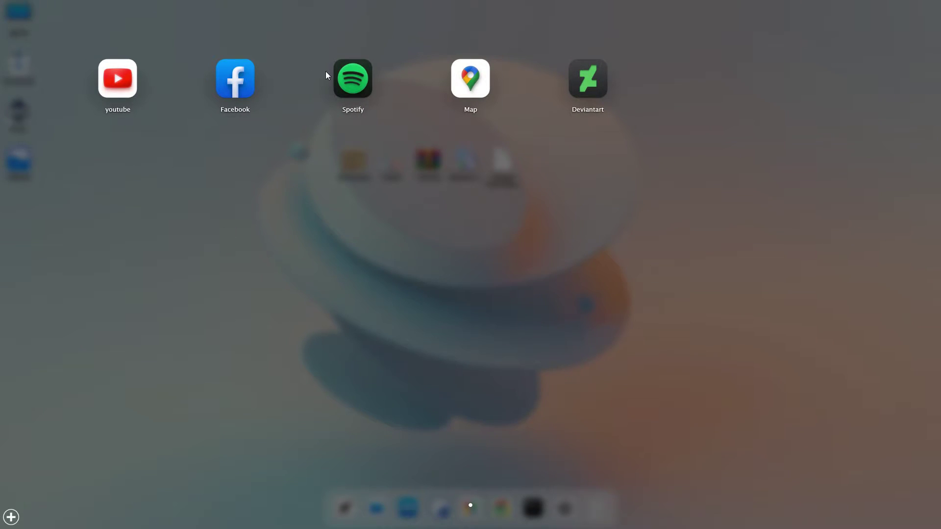
- Move the Deviantart item to a second WinLaunch page and return to the desktop
{"action": "left_click_drag", "start_coordinate": [592, 77], "coordinate": [926, 147]}
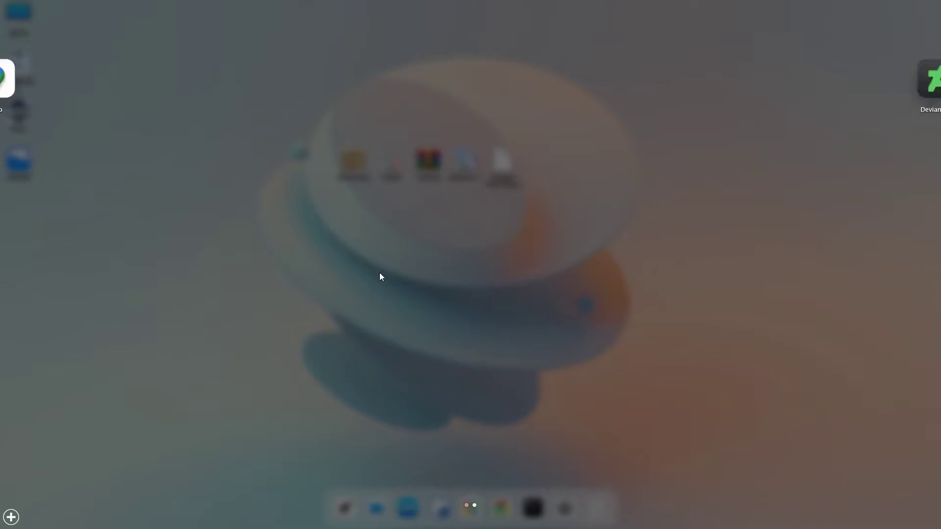
{"action": "left_click", "coordinate": [411, 293]}
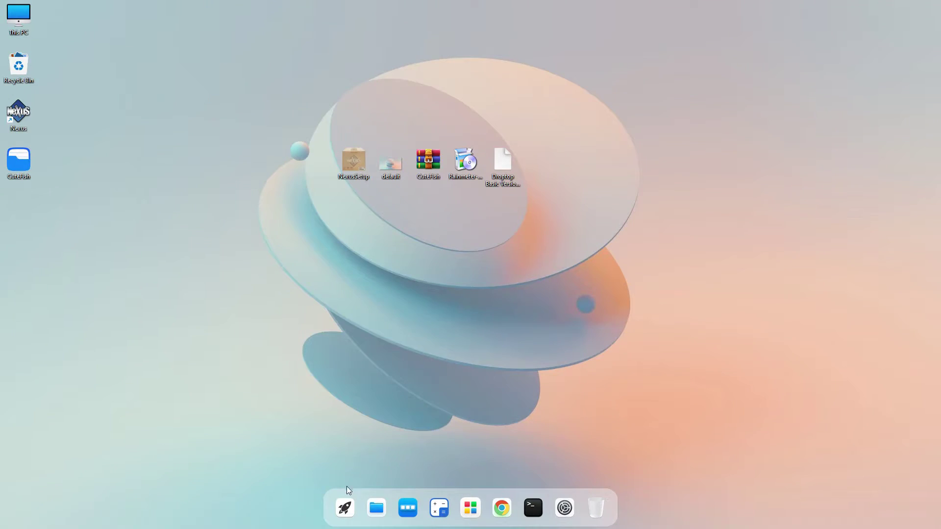
{"action": "left_click", "coordinate": [343, 503]}
{"action": "left_click", "coordinate": [453, 321]}
- Open the text file All system app in one folder from the inner CuteFish folder and move its window aside
{"action": "double_click", "coordinate": [26, 160]}
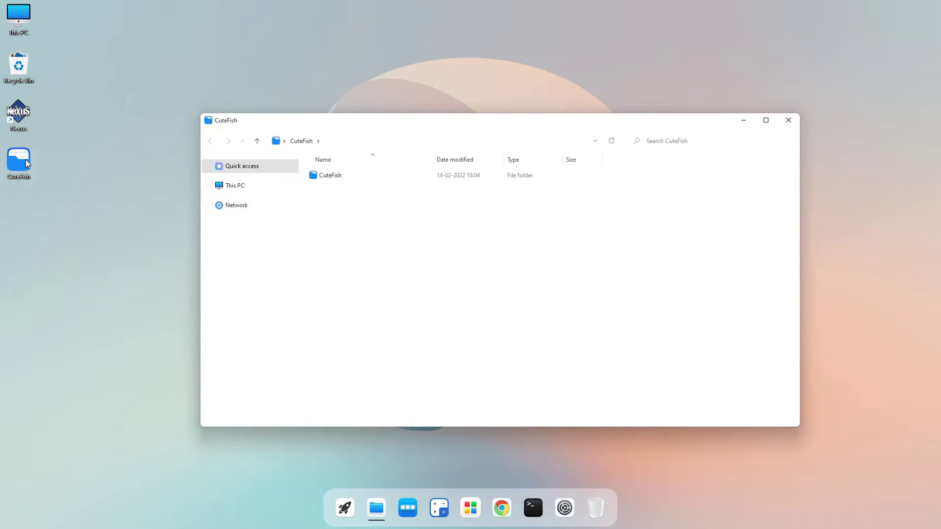
{"action": "double_click", "coordinate": [332, 176]}
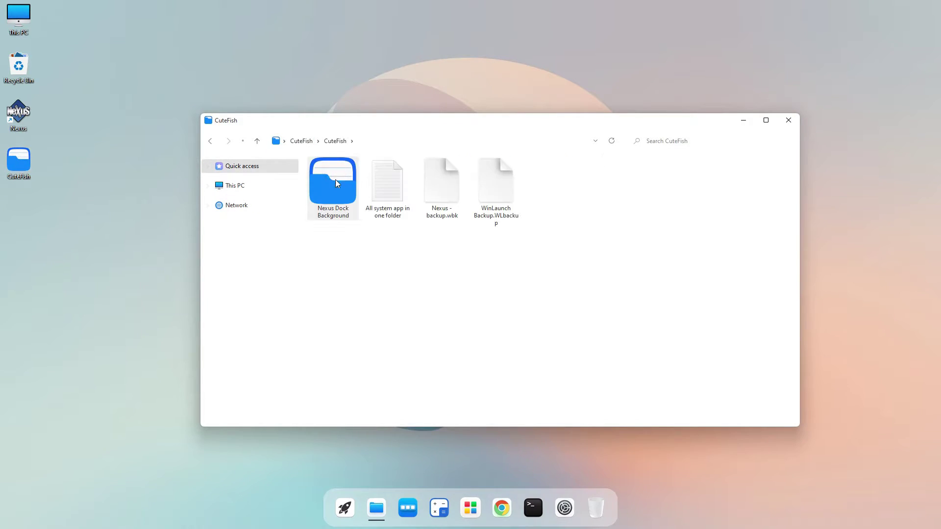
{"action": "double_click", "coordinate": [398, 190]}
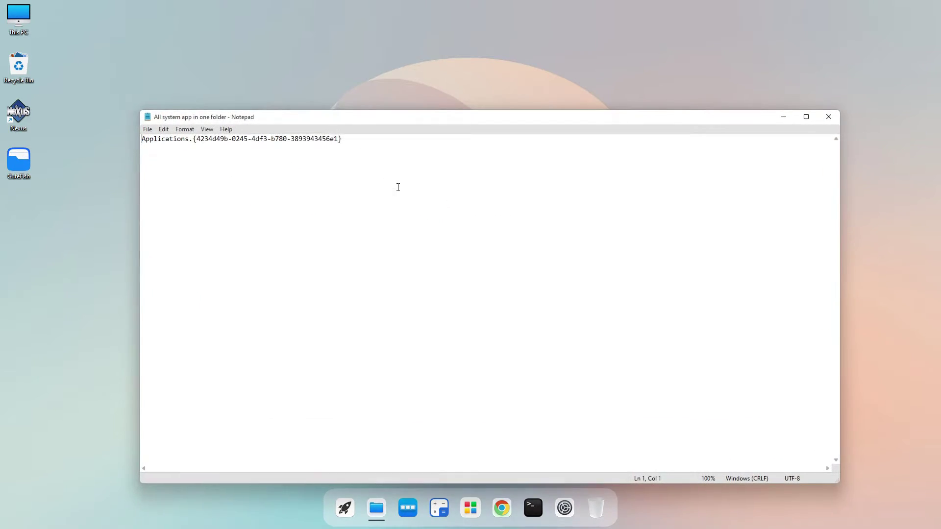
{"action": "left_click", "coordinate": [333, 117]}
{"action": "left_click_drag", "start_coordinate": [334, 116], "coordinate": [765, 158]}
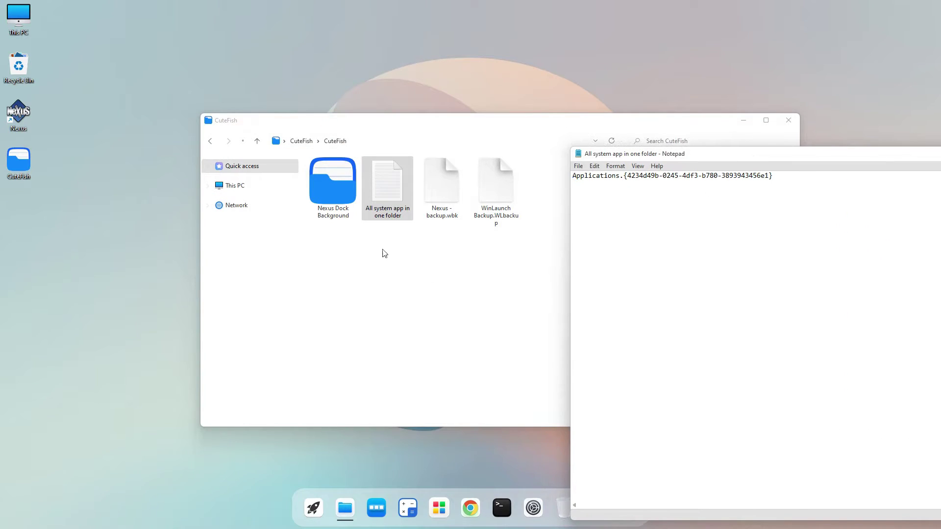
- Create a new folder on the desktop below the CuteFish folder
{"action": "right_click", "coordinate": [81, 233]}
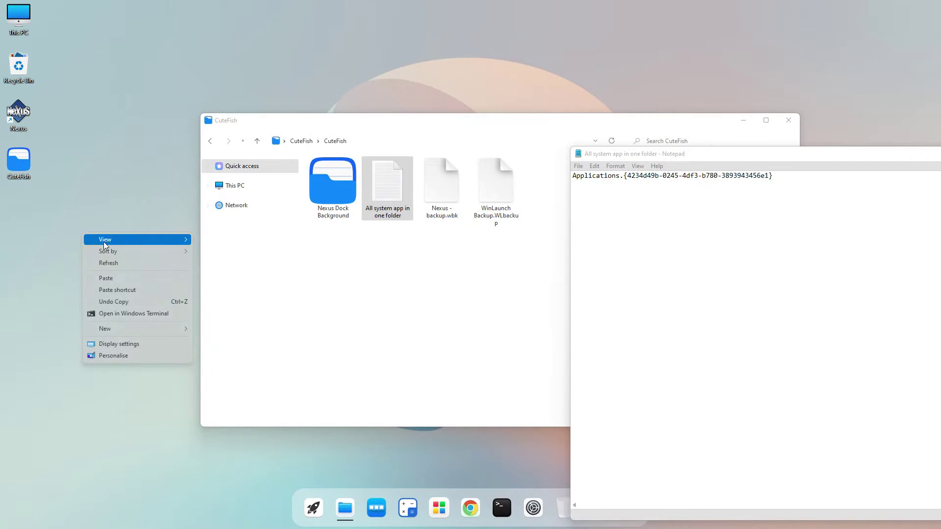
{"action": "mouse_move", "coordinate": [107, 329]}
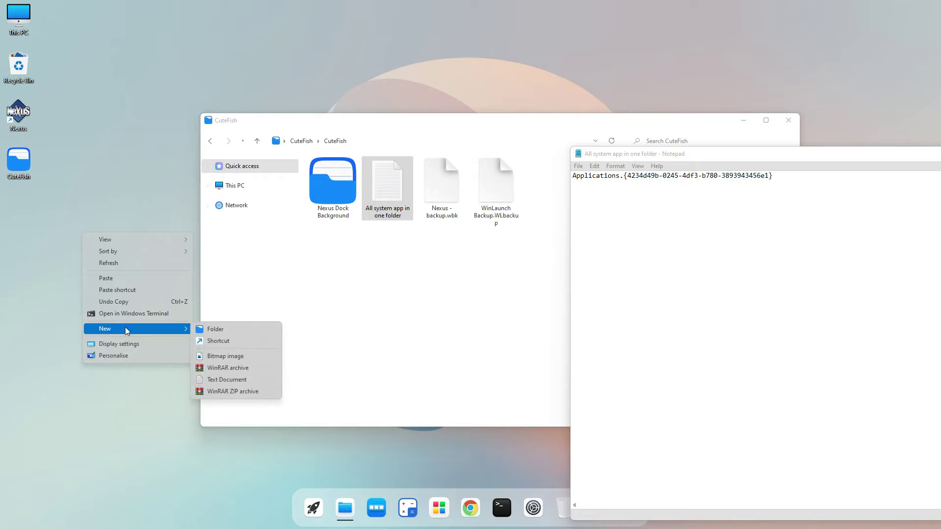
{"action": "left_click", "coordinate": [211, 329]}
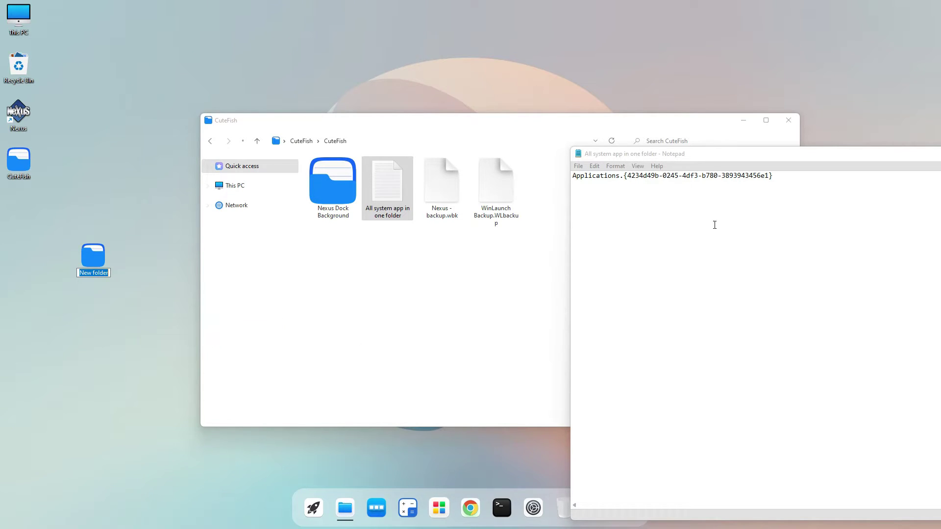
{"action": "left_click_drag", "start_coordinate": [779, 177], "coordinate": [574, 175]}
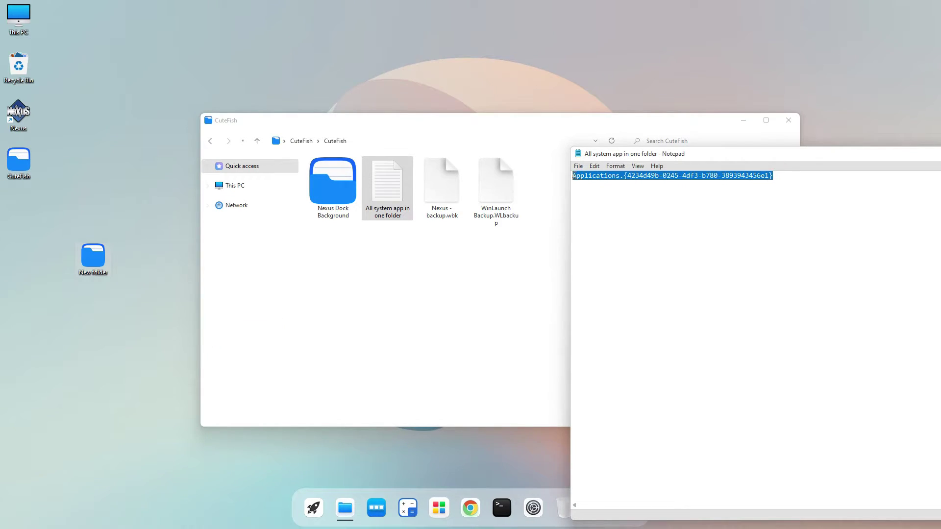
{"action": "right_click", "coordinate": [576, 178]}
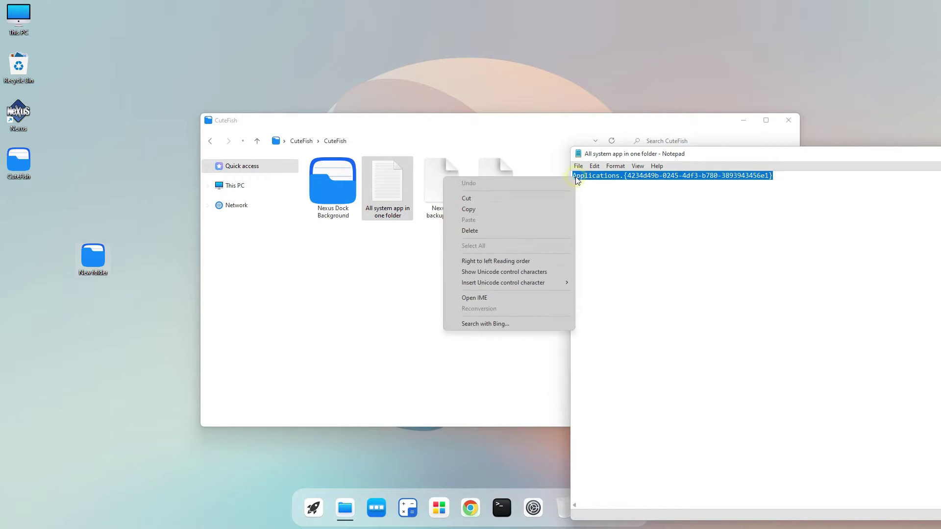
{"action": "left_click", "coordinate": [481, 208]}
{"action": "double_click", "coordinate": [86, 273]}
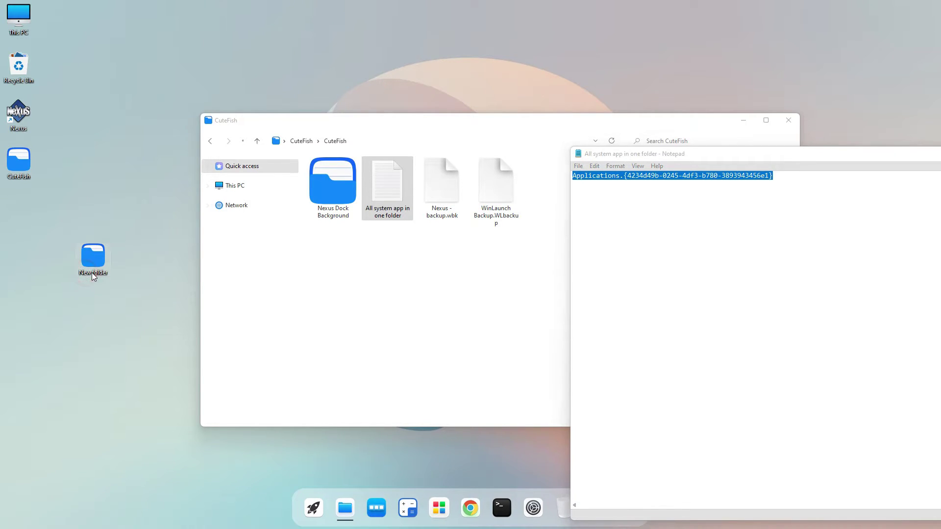
{"action": "right_click", "coordinate": [92, 271]}
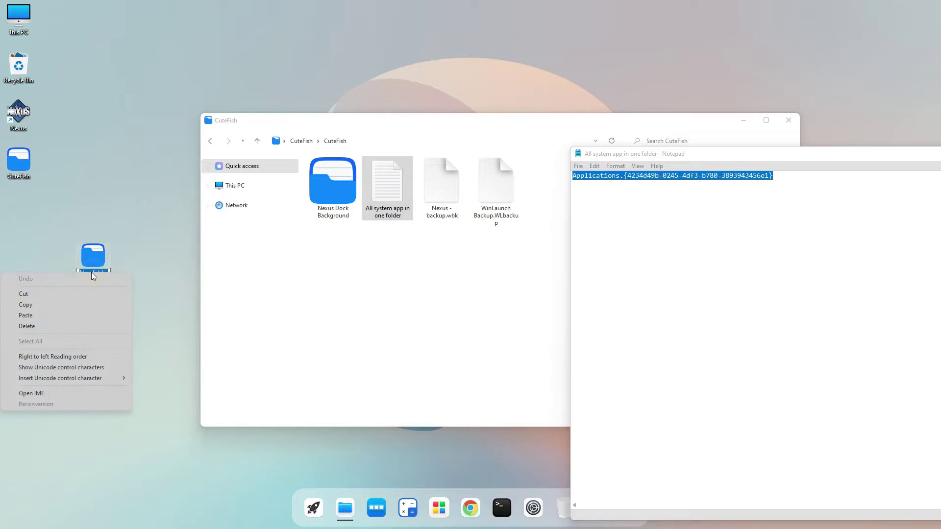
{"action": "left_click", "coordinate": [55, 315]}
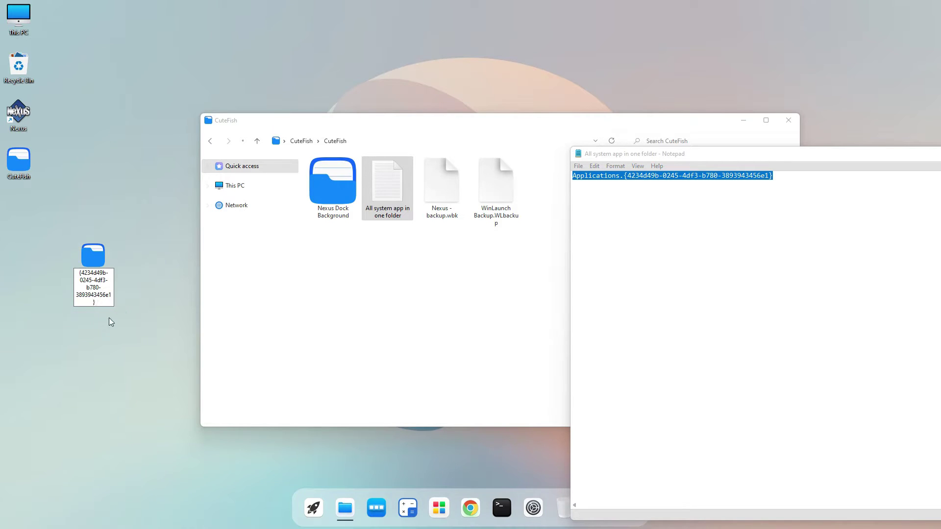
{"action": "left_click", "coordinate": [160, 274]}
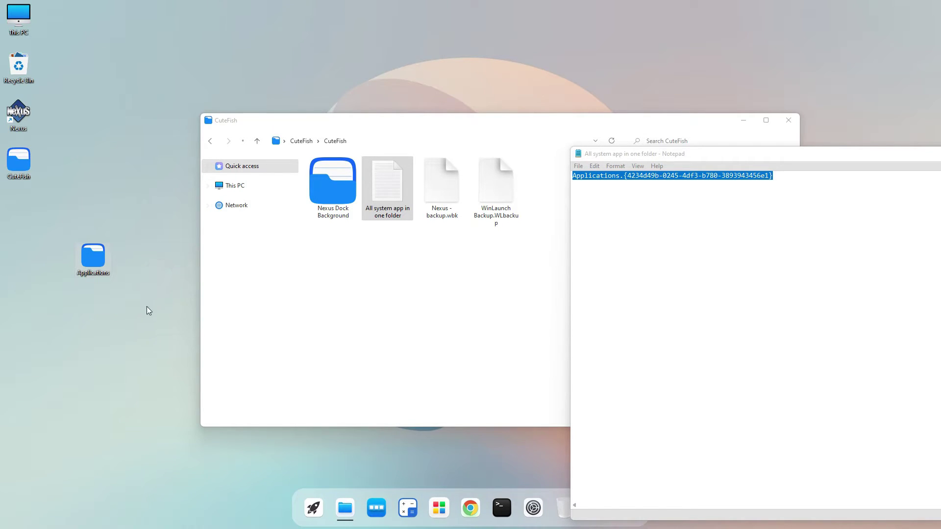
{"action": "left_click_drag", "start_coordinate": [778, 155], "coordinate": [368, 137]}
{"action": "left_click", "coordinate": [846, 131]}
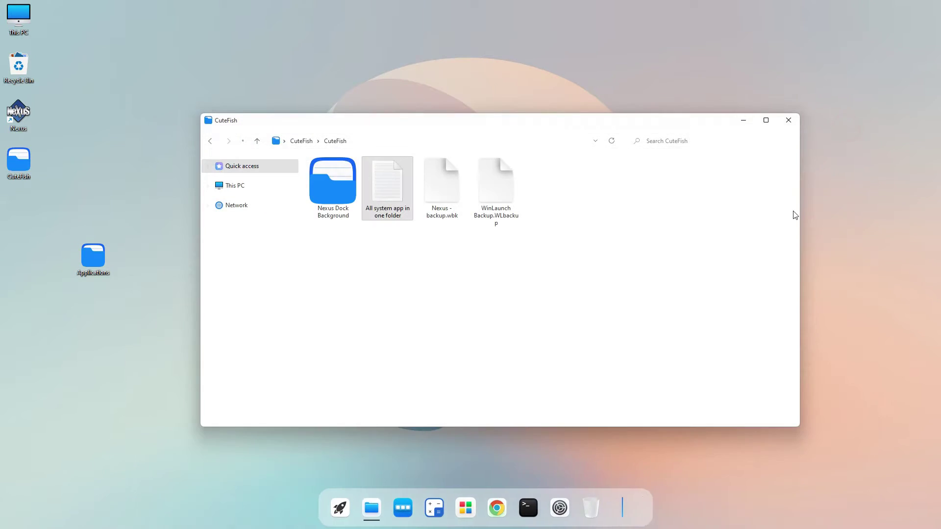
- Open the Applications folder on the desktop, browse its installed apps and move its window off the CuteFish window
{"action": "double_click", "coordinate": [93, 256]}
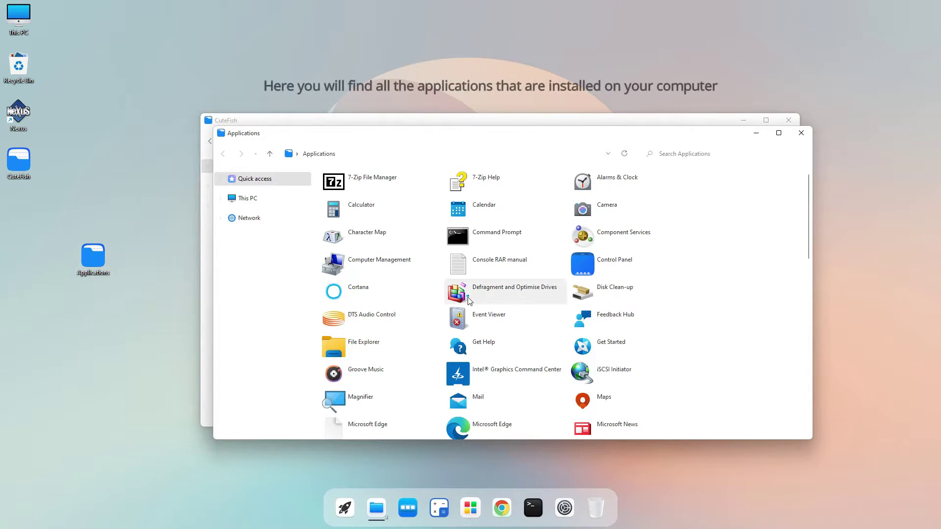
{"action": "scroll", "coordinate": [470, 300], "scroll_direction": "down", "scroll_amount": 4}
{"action": "scroll", "coordinate": [469, 300], "scroll_direction": "up", "scroll_amount": 4}
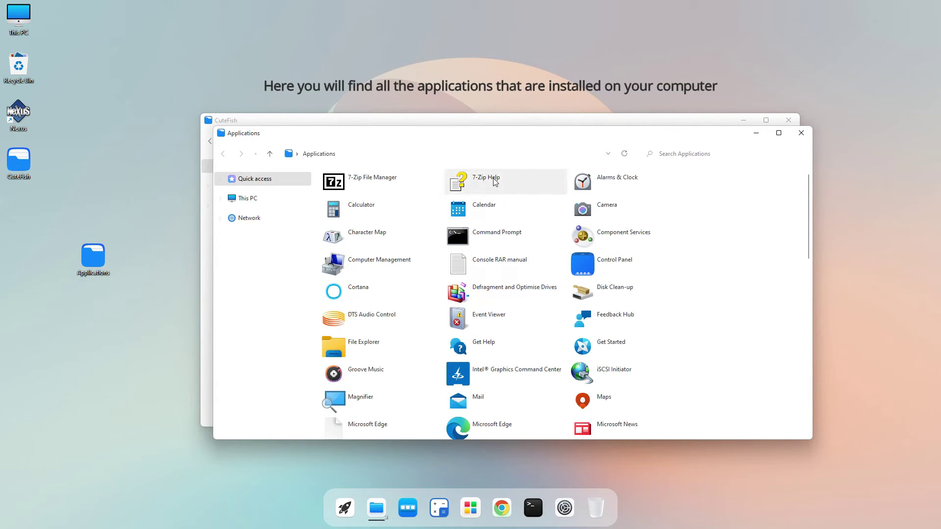
{"action": "left_click_drag", "start_coordinate": [427, 133], "coordinate": [490, 229]}
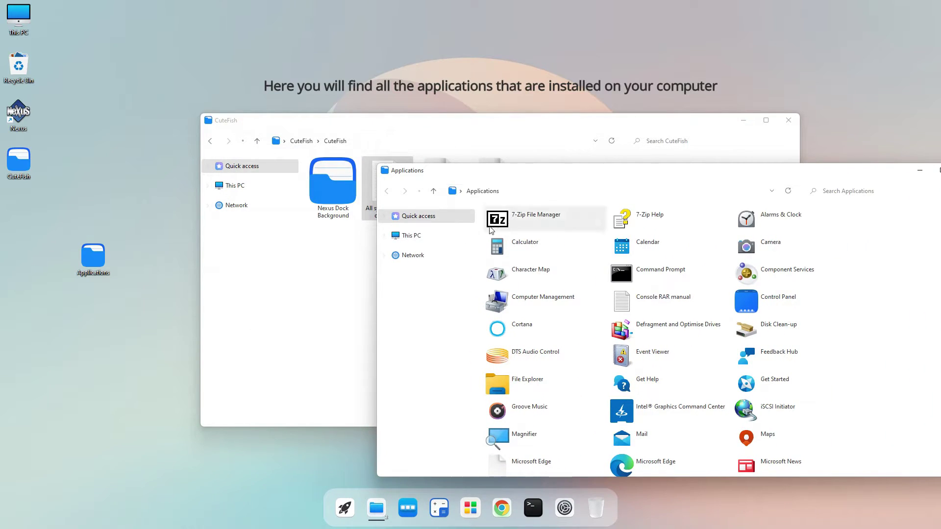
- Create a folder named application inside CuteFish-OS by VIN STAR on Local Disk (C:)
{"action": "left_click", "coordinate": [348, 257]}
{"action": "left_click", "coordinate": [256, 186]}
{"action": "double_click", "coordinate": [418, 204]}
{"action": "double_click", "coordinate": [343, 192]}
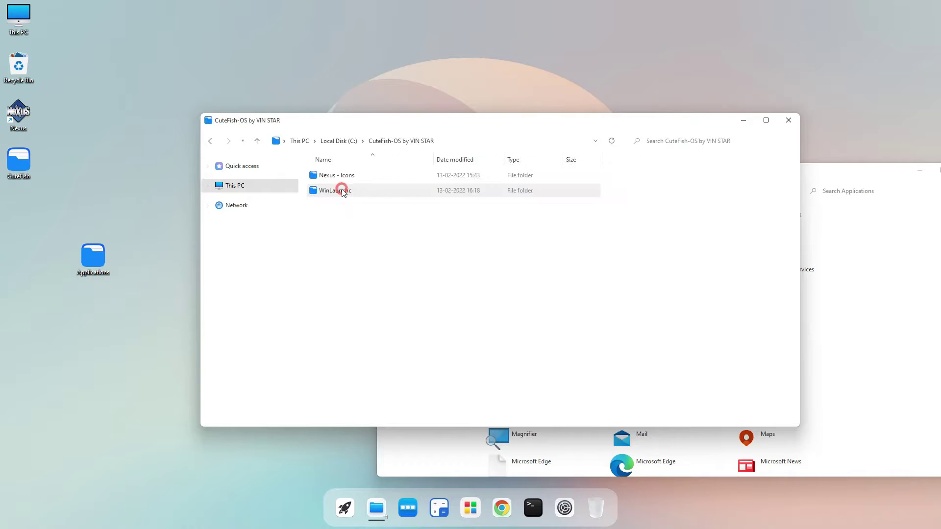
{"action": "right_click", "coordinate": [337, 211]}
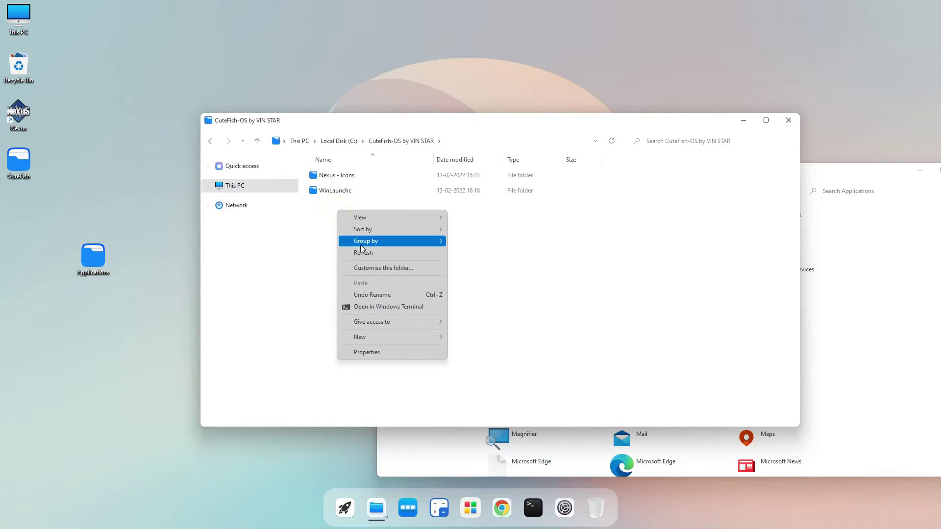
{"action": "mouse_move", "coordinate": [362, 337]}
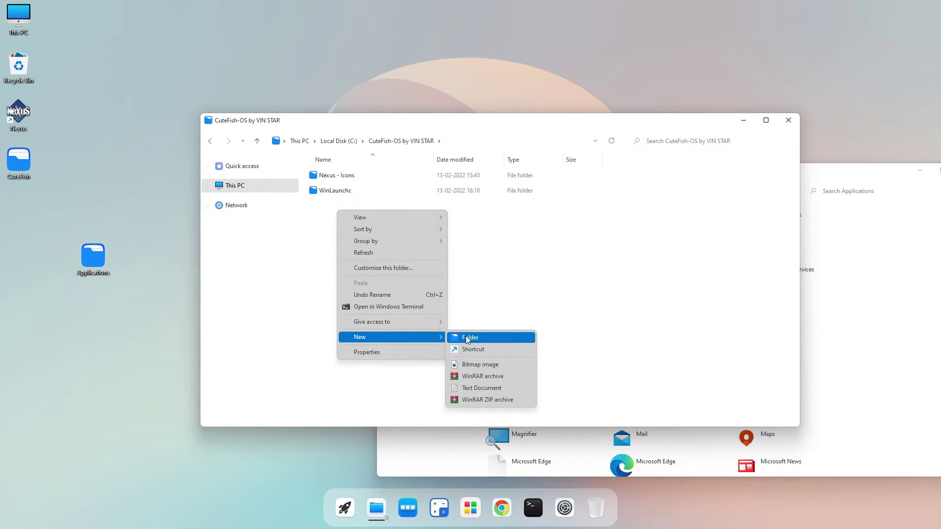
{"action": "left_click", "coordinate": [466, 338]}
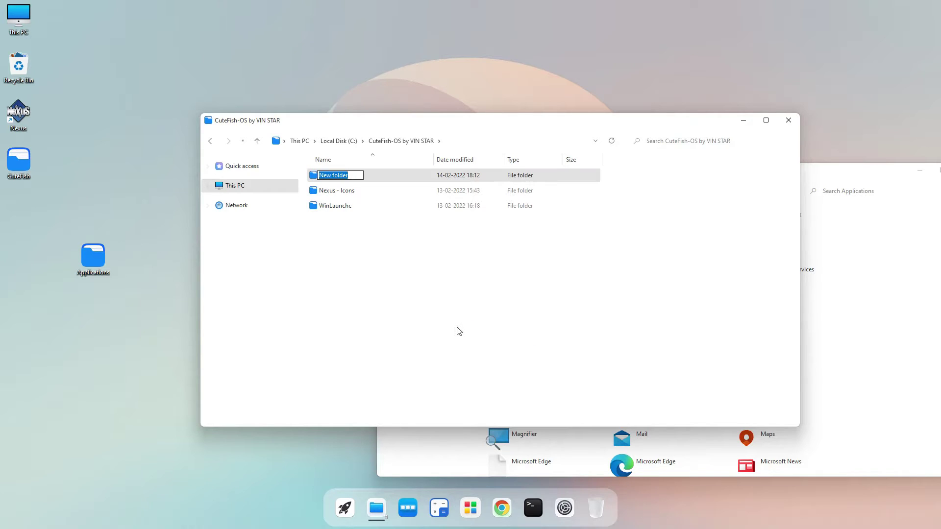
{"action": "type", "text": "application"}
{"action": "key", "text": "Return"}
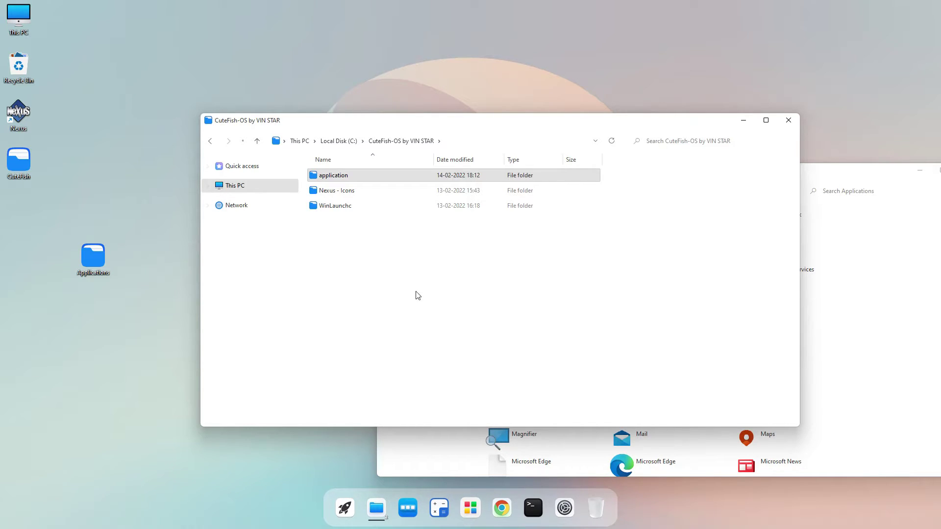
- Open the empty application folder and arrange the Applications window beside it with both contents accessible
{"action": "double_click", "coordinate": [348, 175]}
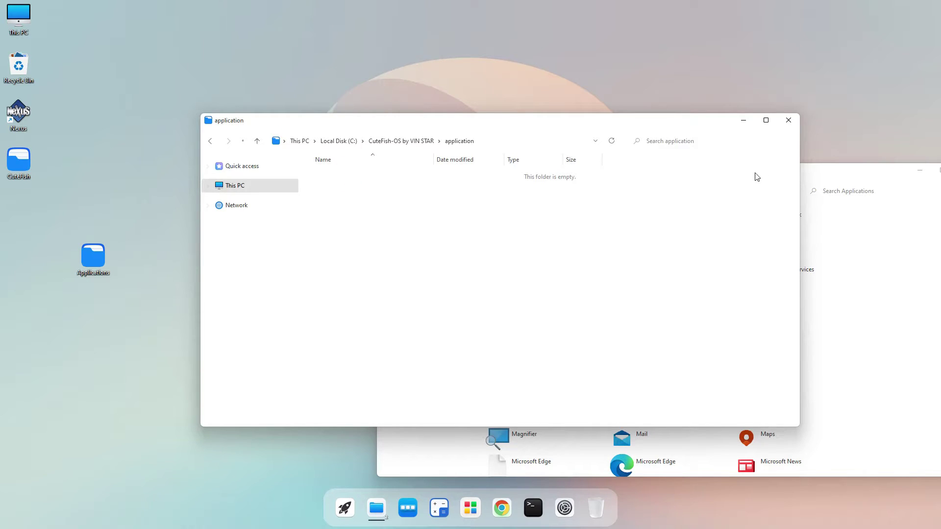
{"action": "left_click", "coordinate": [814, 171]}
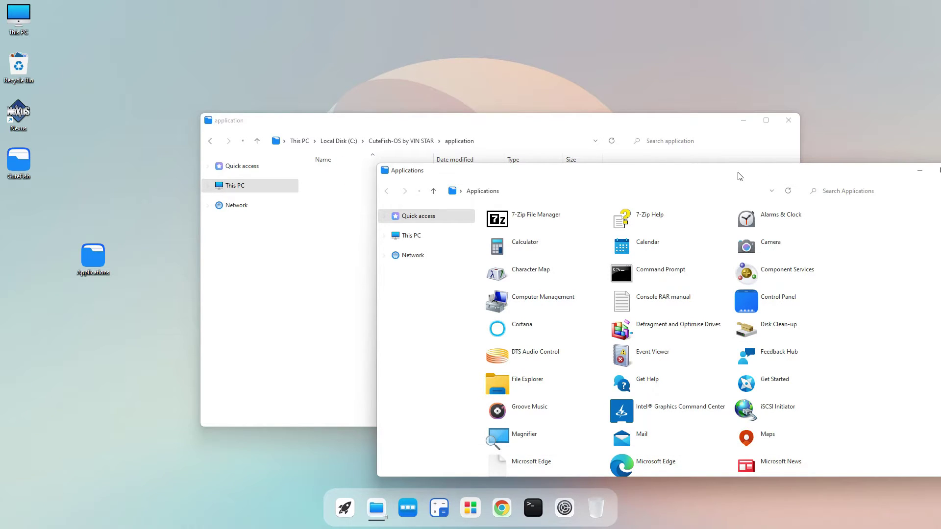
{"action": "left_click_drag", "start_coordinate": [740, 176], "coordinate": [755, 120]}
{"action": "scroll", "coordinate": [630, 294], "scroll_direction": "down", "scroll_amount": 10}
{"action": "scroll", "coordinate": [630, 296], "scroll_direction": "up", "scroll_amount": 10}
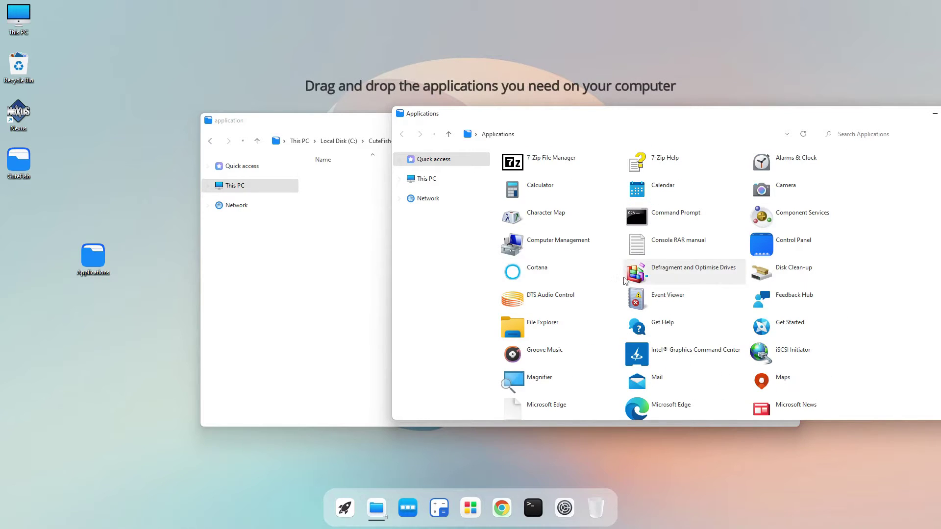
- Create shortcuts to Calculator, Calendar and Camera from Applications in the application folder
{"action": "left_click_drag", "start_coordinate": [534, 193], "coordinate": [353, 211]}
{"action": "left_click", "coordinate": [885, 215]}
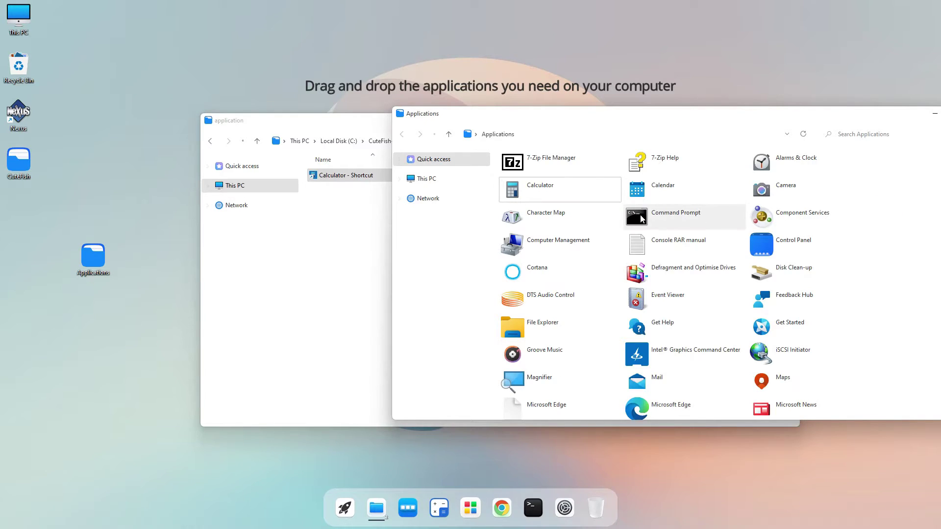
{"action": "left_click_drag", "start_coordinate": [639, 190], "coordinate": [358, 248]}
{"action": "left_click", "coordinate": [832, 210]}
{"action": "left_click_drag", "start_coordinate": [764, 189], "coordinate": [351, 277]}
{"action": "left_click", "coordinate": [898, 240]}
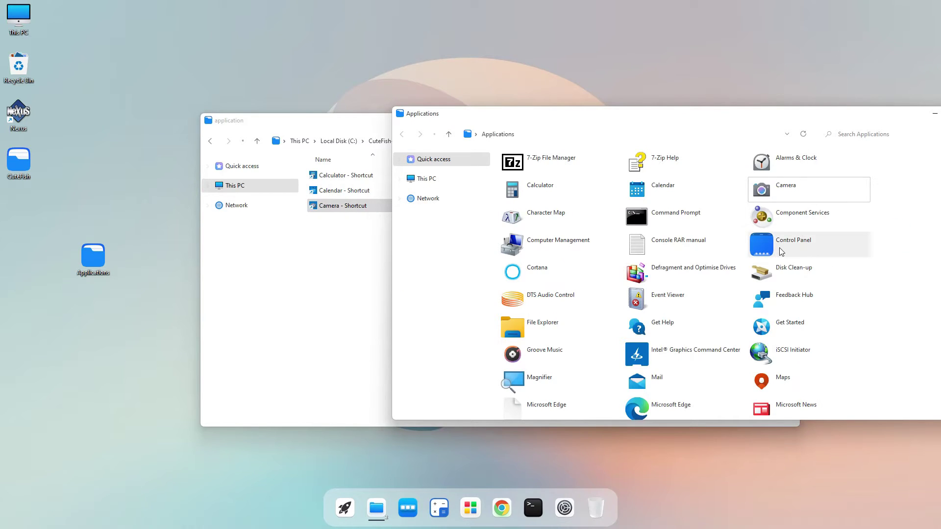
- Add shortcuts for Control Panel, Groove Music, Microsoft Edge and the other needed apps to the application folder, plus a second Camera shortcut
{"action": "scroll", "coordinate": [781, 242], "scroll_direction": "down", "scroll_amount": 1}
{"action": "left_click_drag", "start_coordinate": [781, 198], "coordinate": [351, 275]}
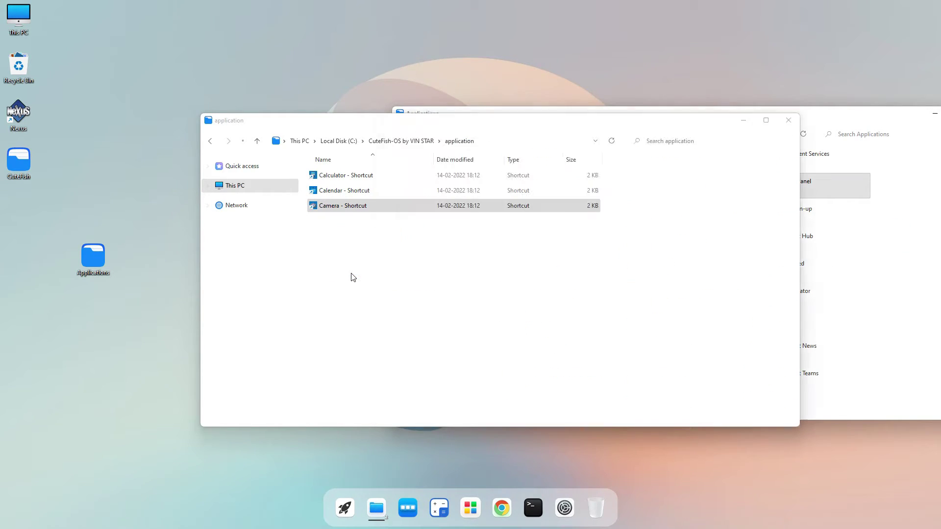
{"action": "left_click_drag", "start_coordinate": [512, 294], "coordinate": [487, 303]}
{"action": "left_click_drag", "start_coordinate": [808, 350], "coordinate": [333, 336]}
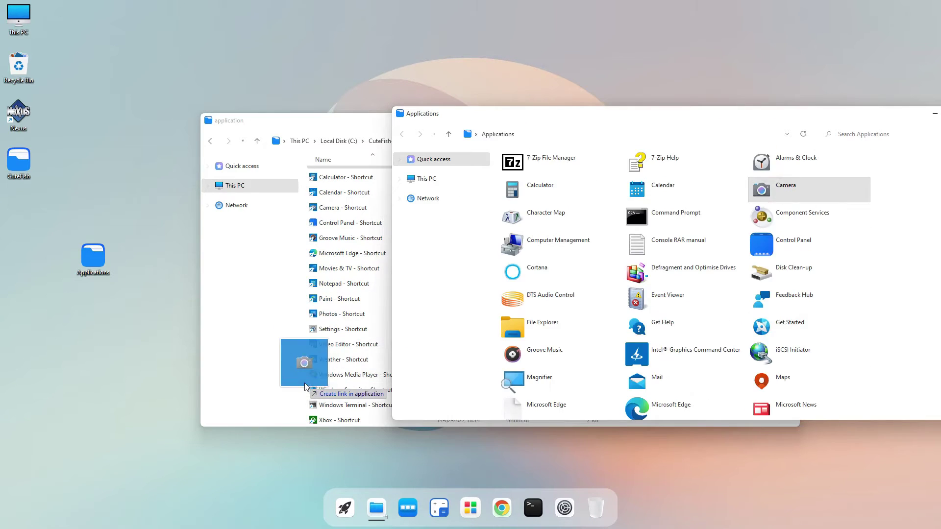
{"action": "left_click_drag", "start_coordinate": [309, 304], "coordinate": [313, 309]}
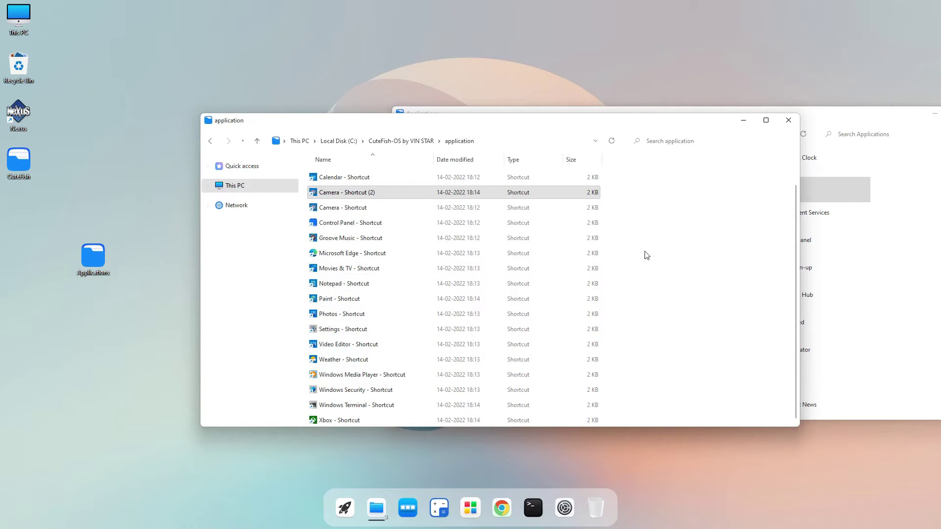
- Close the Applications window and move the desktop's Applications folder to the Recycle Bin
{"action": "left_click_drag", "start_coordinate": [830, 115], "coordinate": [637, 124]}
{"action": "left_click", "coordinate": [784, 118]}
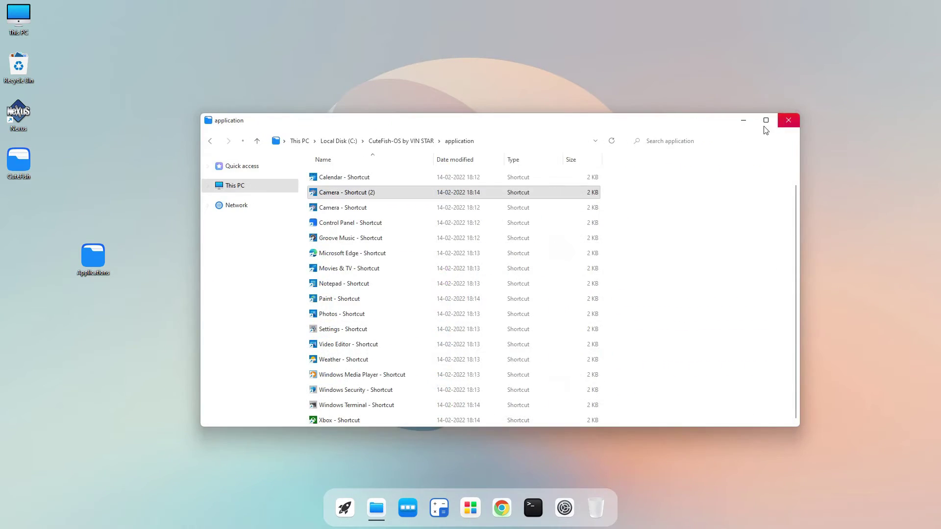
{"action": "left_click_drag", "start_coordinate": [449, 125], "coordinate": [480, 96]}
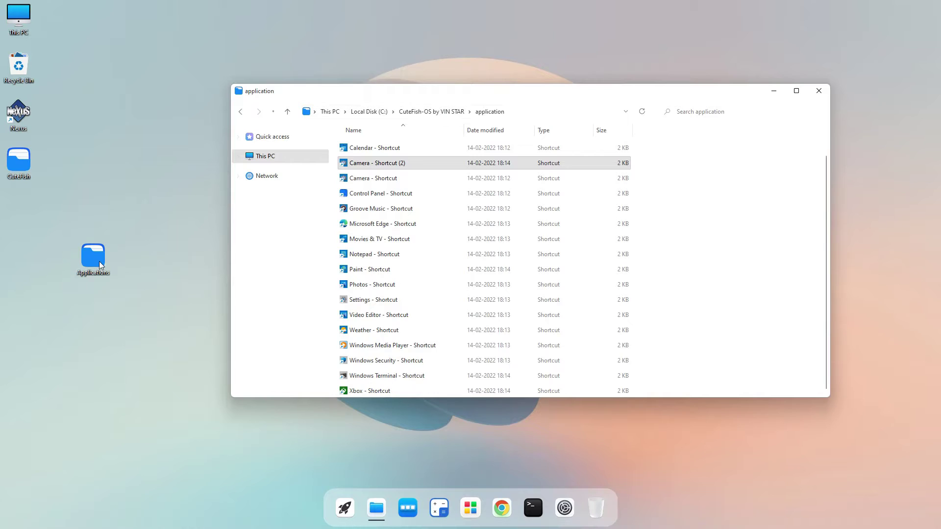
{"action": "left_click_drag", "start_coordinate": [100, 262], "coordinate": [86, 246]}
{"action": "left_click_drag", "start_coordinate": [28, 90], "coordinate": [23, 66]}
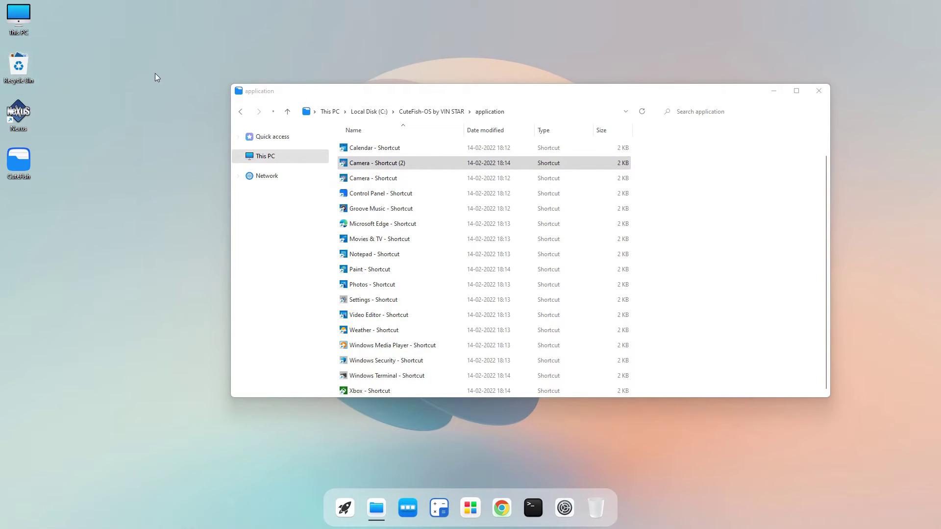
- Start adding a file in WinLaunch and browse to the application folder in CuteFish-OS by VIN STAR on Local Disk (C:)
{"action": "left_click", "coordinate": [344, 506]}
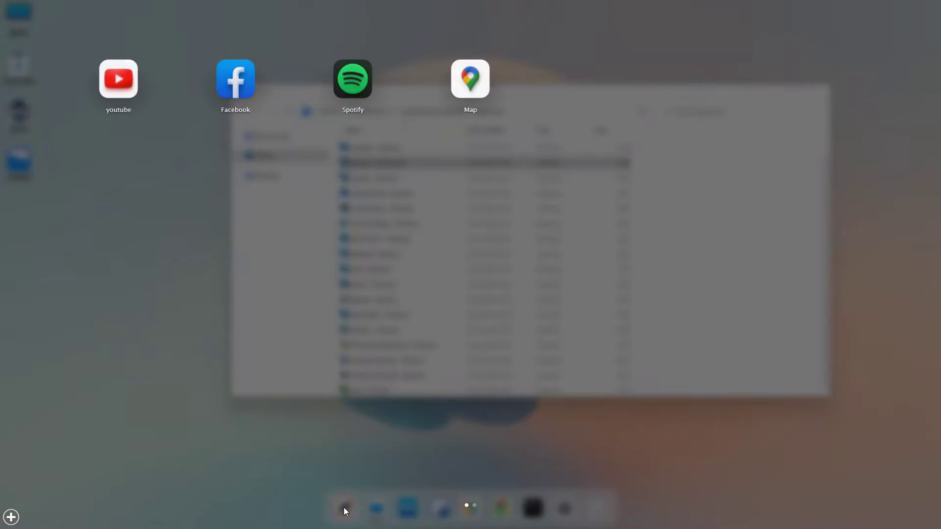
{"action": "right_click", "coordinate": [322, 255]}
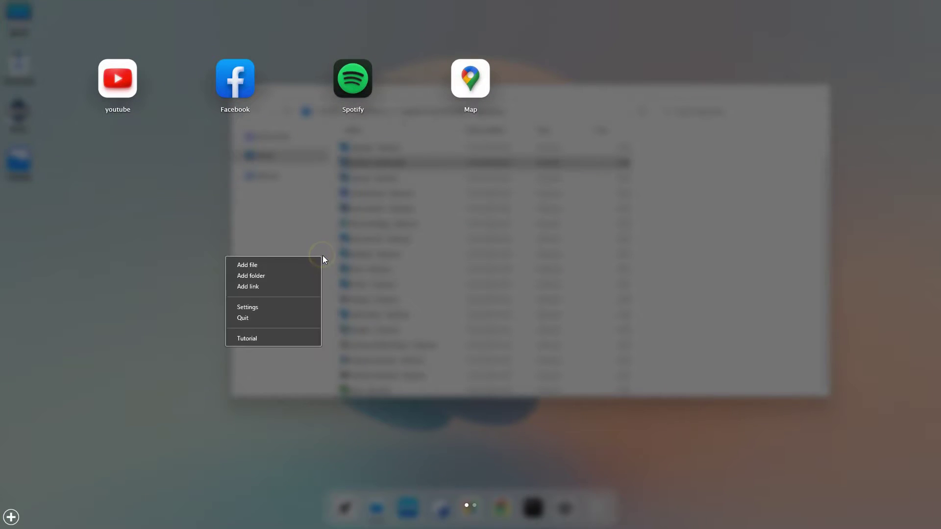
{"action": "left_click", "coordinate": [262, 265]}
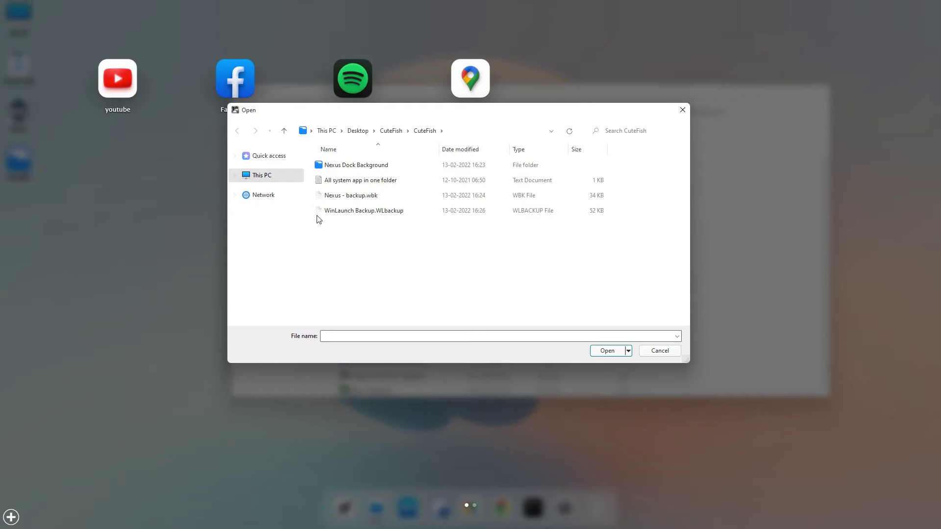
{"action": "left_click", "coordinate": [269, 175]}
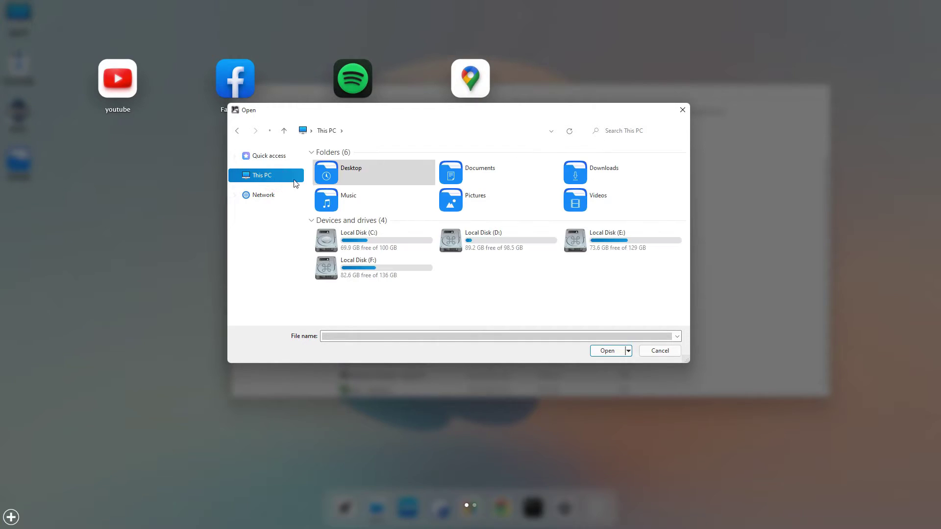
{"action": "double_click", "coordinate": [374, 238]}
{"action": "left_click", "coordinate": [375, 164]}
{"action": "double_click", "coordinate": [378, 166]}
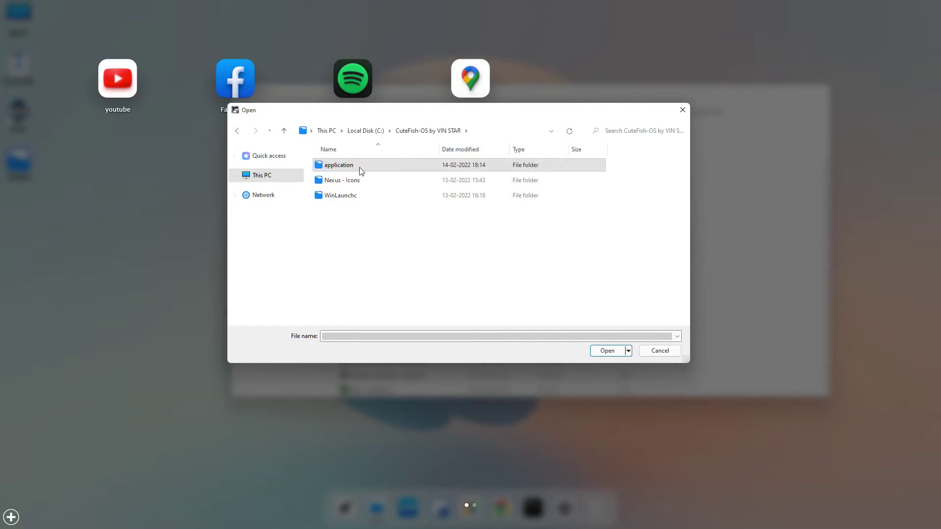
{"action": "double_click", "coordinate": [373, 166]}
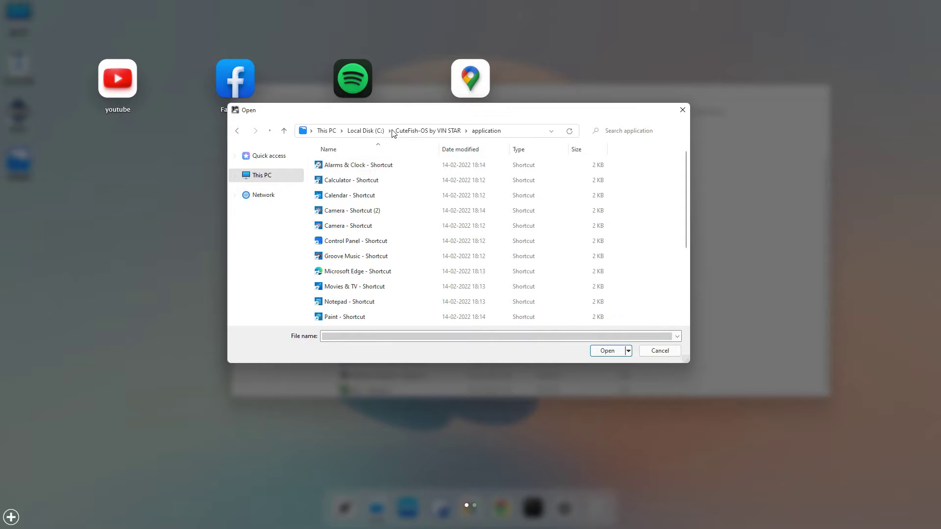
- Move the file selection dialog clear of the WinLaunch items and display the shortcuts as large icons
{"action": "left_click_drag", "start_coordinate": [394, 117], "coordinate": [535, 161]}
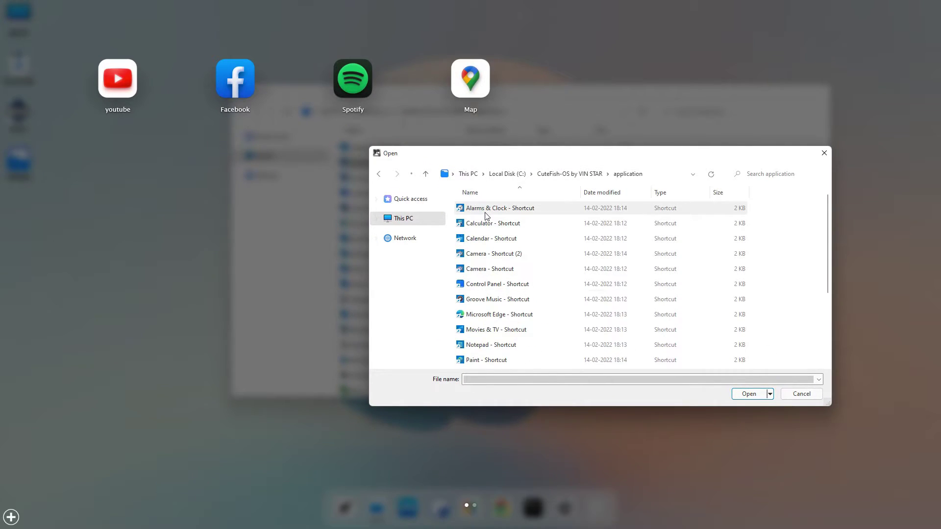
{"action": "right_click", "coordinate": [813, 291]}
{"action": "mouse_move", "coordinate": [830, 298]}
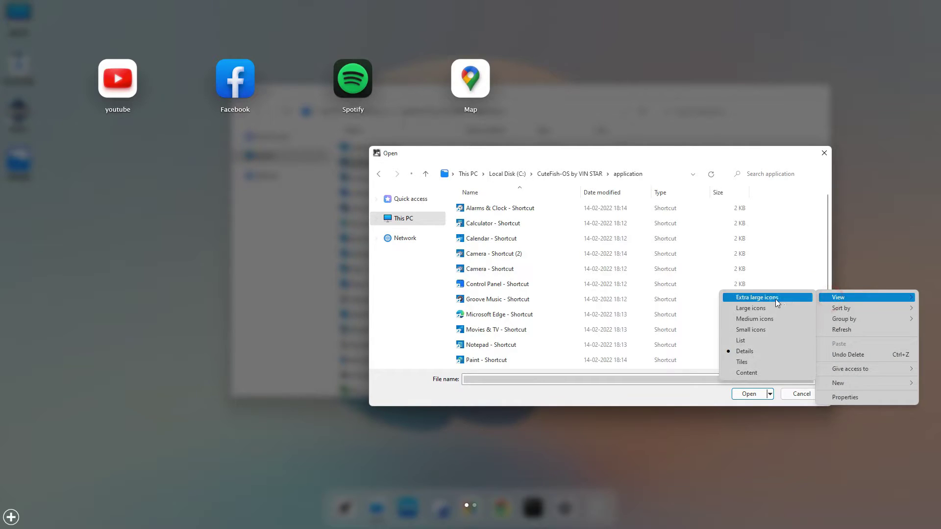
{"action": "left_click", "coordinate": [771, 308]}
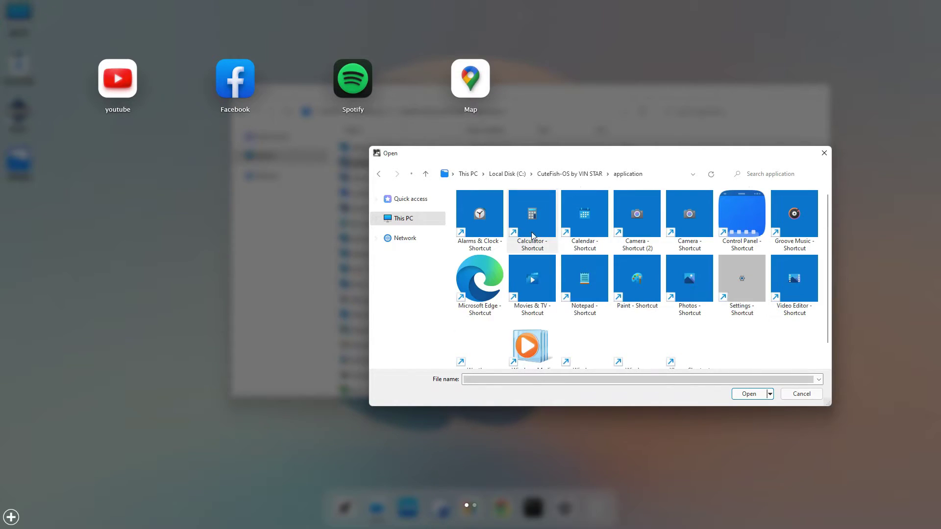
- Add the Alarms & Clock, Calculator, Calendar, Camera (2) and Microsoft Edge shortcuts from the application folder to WinLaunch
{"action": "left_click_drag", "start_coordinate": [490, 226], "coordinate": [291, 280]}
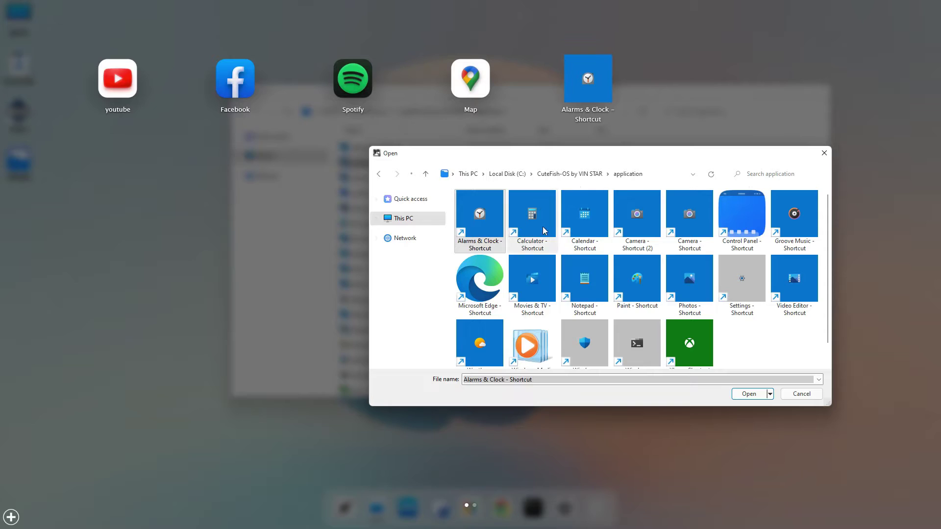
{"action": "key", "text": "Right"}
{"action": "key", "text": "Right"}
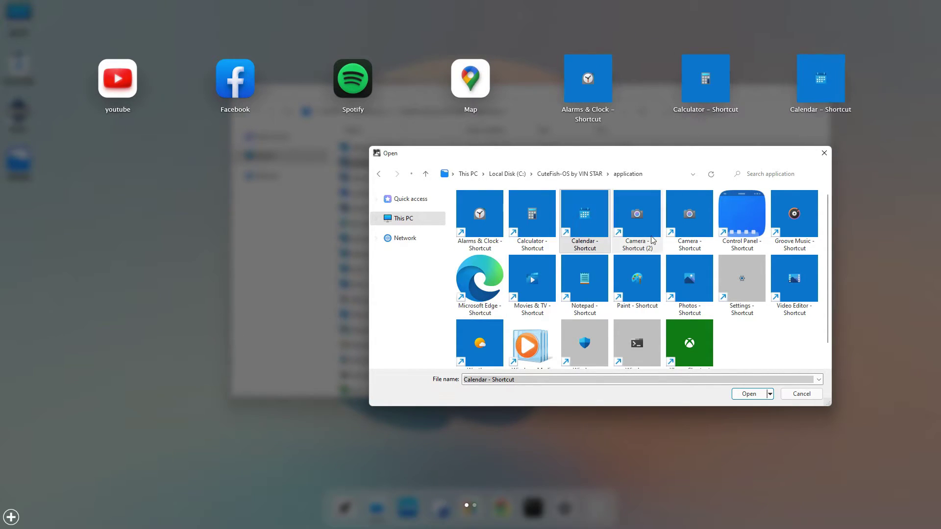
{"action": "left_click", "coordinate": [654, 230]}
{"action": "left_click", "coordinate": [480, 284]}
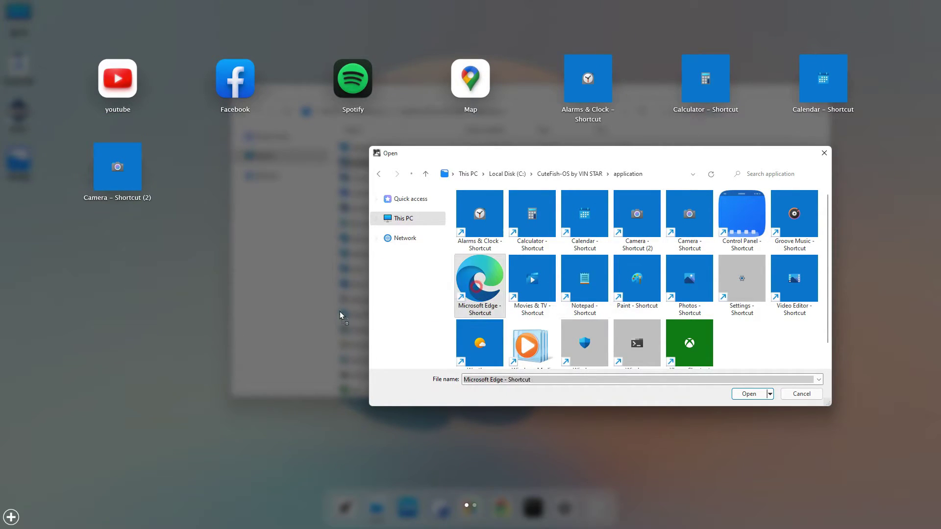
- Add the Groove Music, Weather, Photos and Movies & TV shortcuts to WinLaunch and close the file selection dialog
{"action": "scroll", "coordinate": [780, 297], "scroll_direction": "down", "scroll_amount": 1}
{"action": "left_click", "coordinate": [794, 208]}
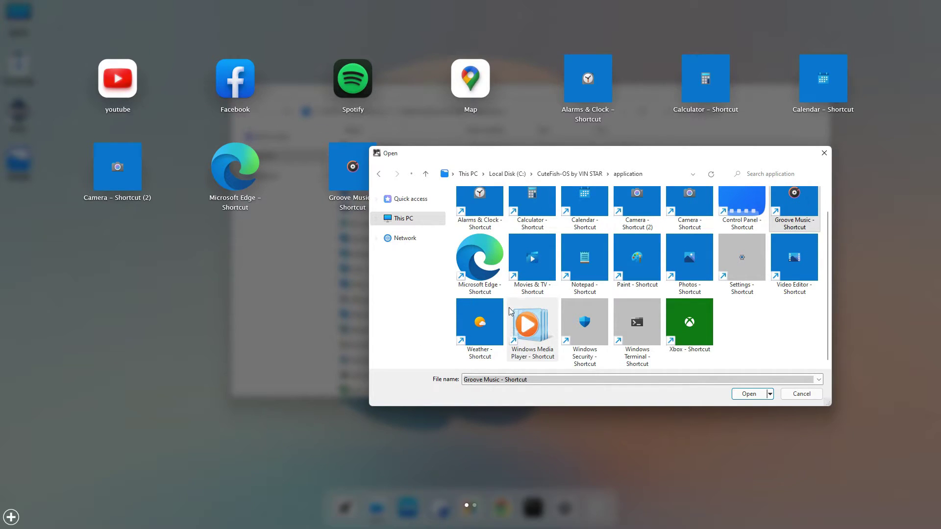
{"action": "left_click_drag", "start_coordinate": [483, 321], "coordinate": [336, 336]}
{"action": "left_click_drag", "start_coordinate": [688, 272], "coordinate": [221, 386]}
{"action": "left_click", "coordinate": [532, 262]}
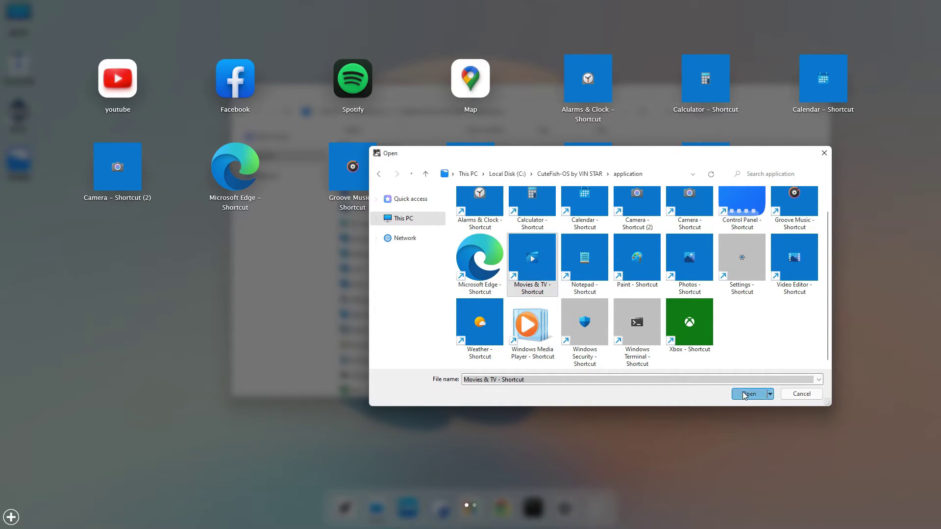
{"action": "left_click", "coordinate": [793, 396]}
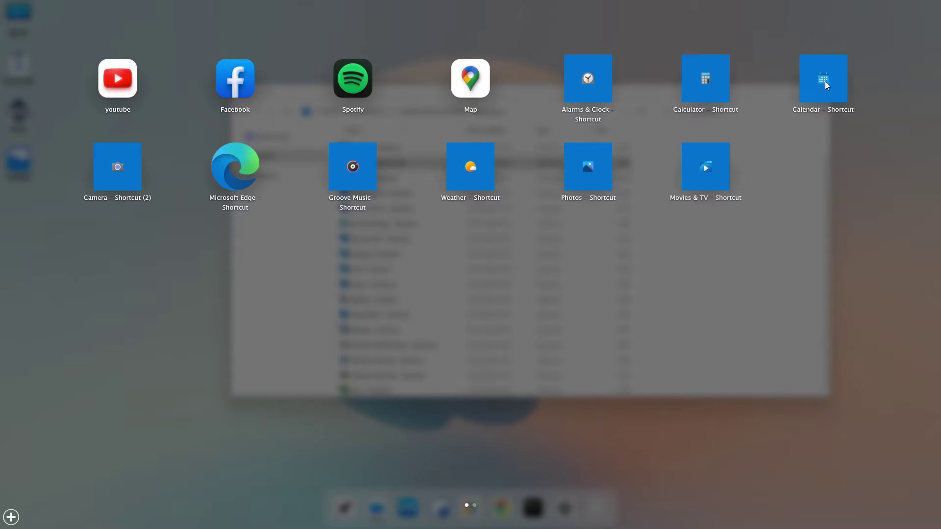
- Start changing the Alarms & Clock item's icon and browse to CuteFish-OS by VIN STAR > WinLaunchc > WinLaunch Icons on Local Disk (C:)
{"action": "right_click", "coordinate": [594, 90]}
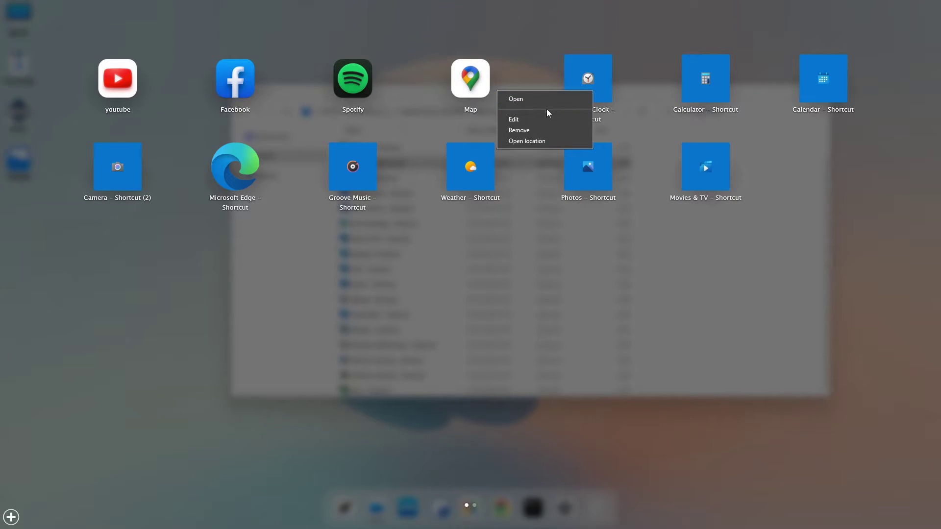
{"action": "left_click", "coordinate": [535, 118]}
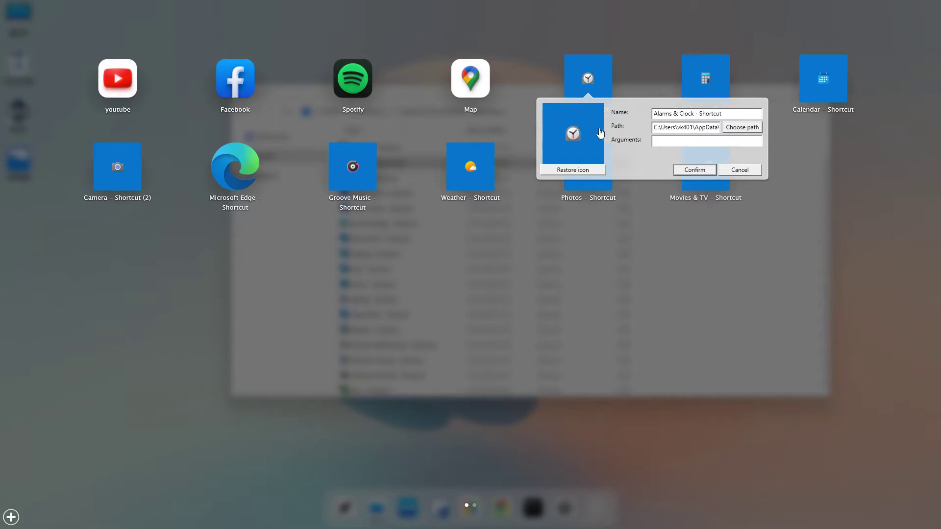
{"action": "left_click", "coordinate": [582, 144]}
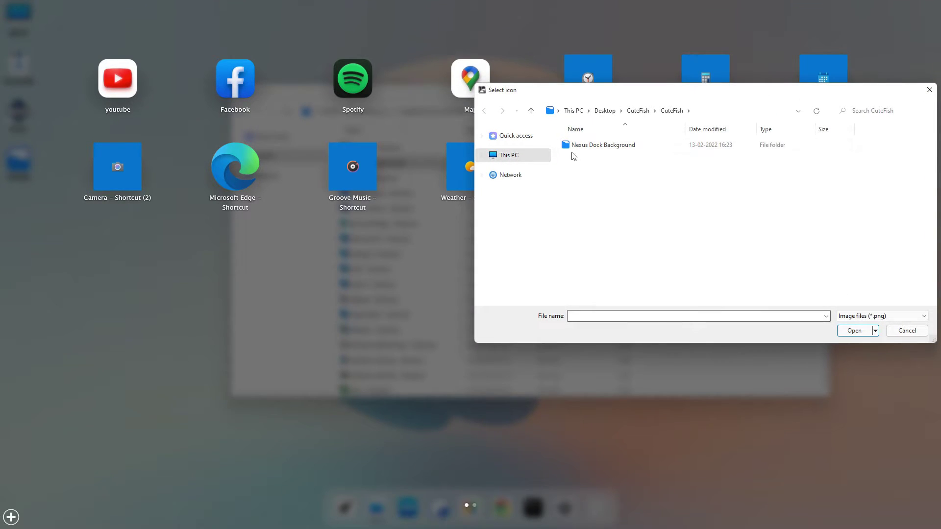
{"action": "left_click", "coordinate": [525, 156]}
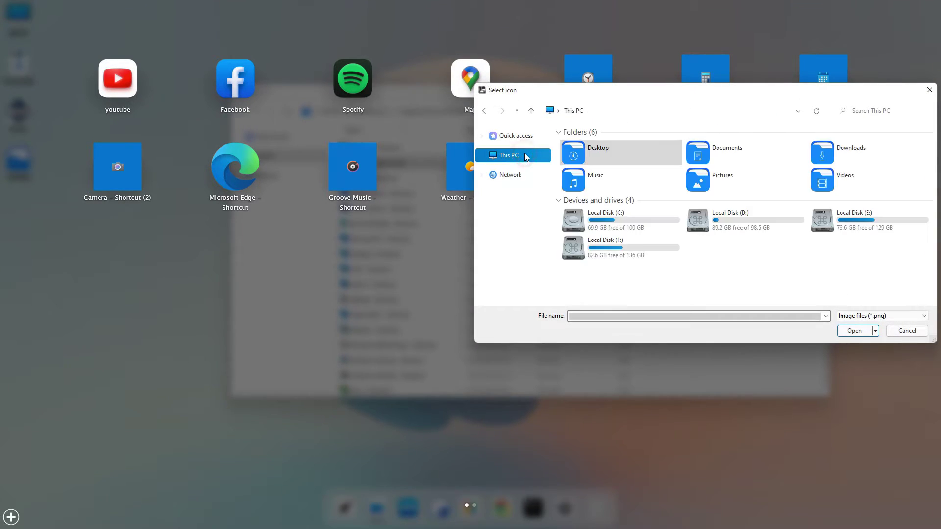
{"action": "left_click", "coordinate": [612, 223]}
{"action": "double_click", "coordinate": [626, 225]}
{"action": "double_click", "coordinate": [617, 146]}
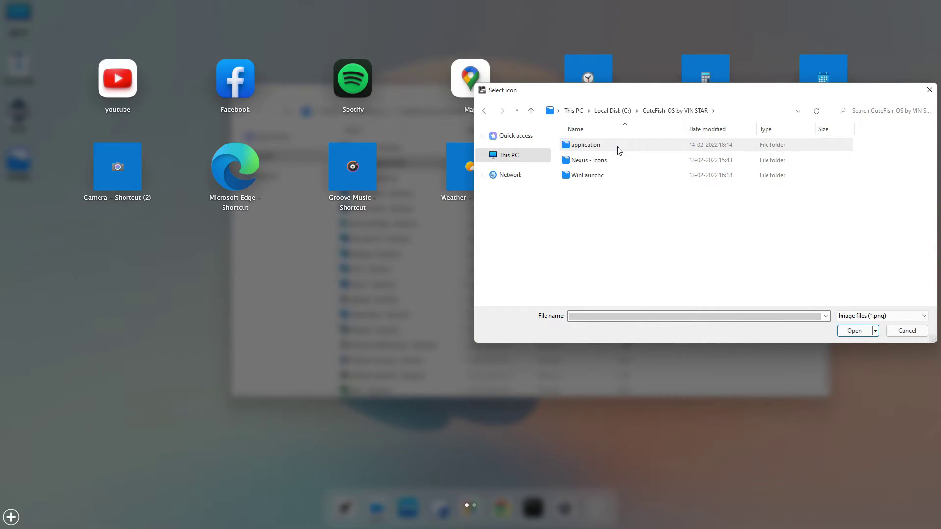
{"action": "left_click", "coordinate": [609, 176]}
{"action": "double_click", "coordinate": [613, 175]}
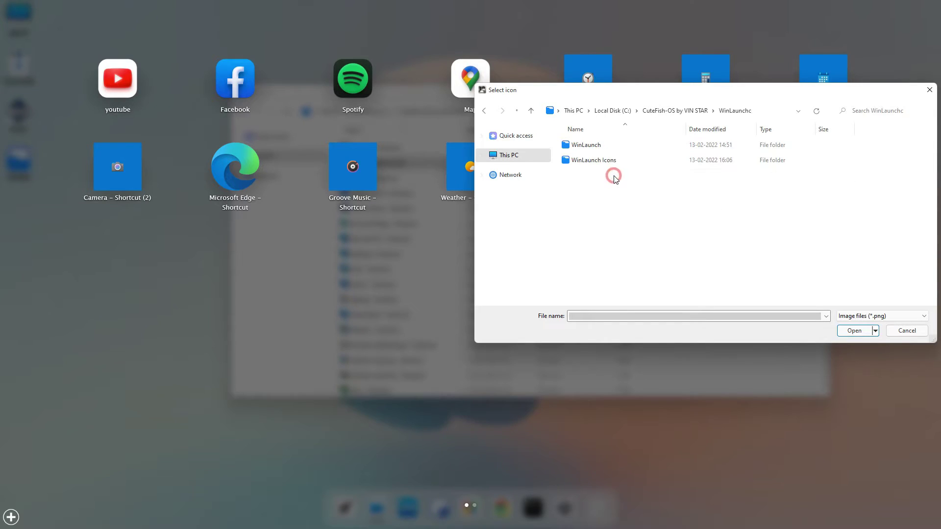
{"action": "left_click", "coordinate": [607, 160]}
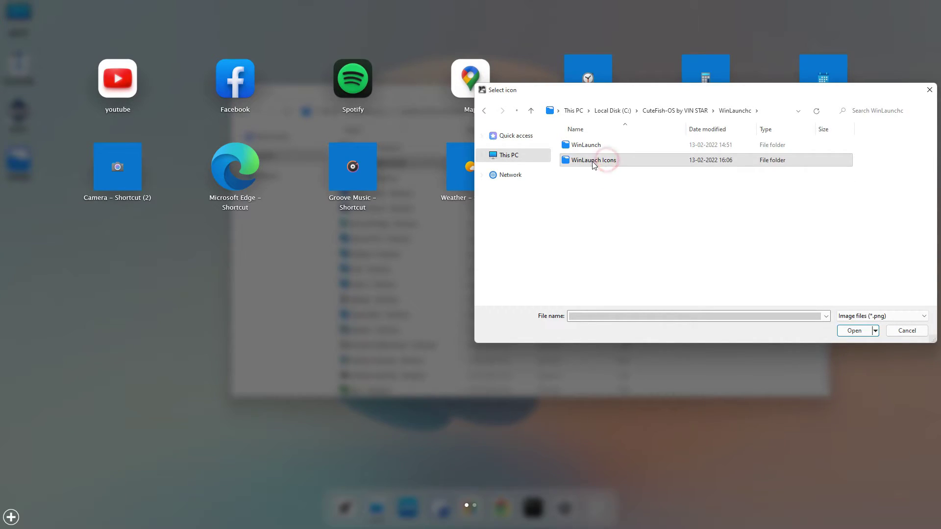
{"action": "double_click", "coordinate": [623, 162]}
- Assign the Clock image as the Alarms & Clock item's icon and confirm the change
{"action": "left_click_drag", "start_coordinate": [670, 97], "coordinate": [516, 136]}
{"action": "left_click", "coordinate": [437, 246]}
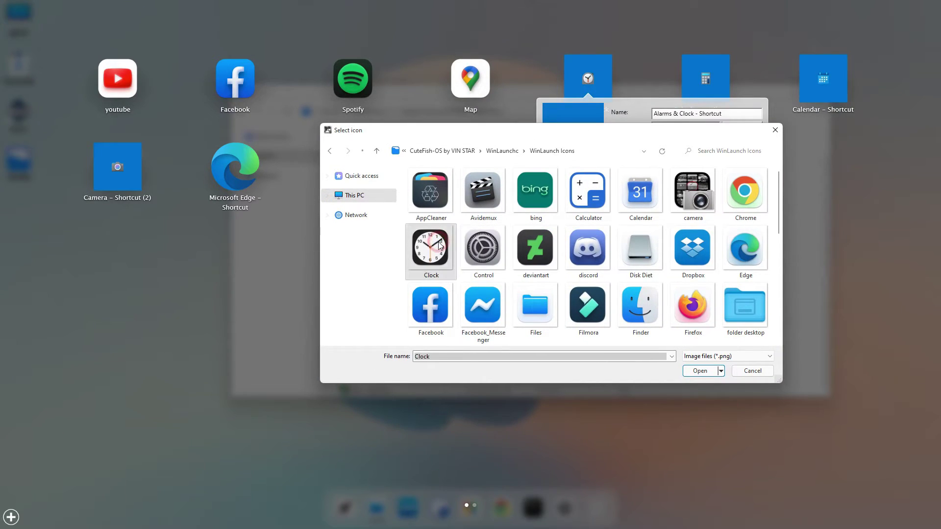
{"action": "left_click", "coordinate": [700, 371]}
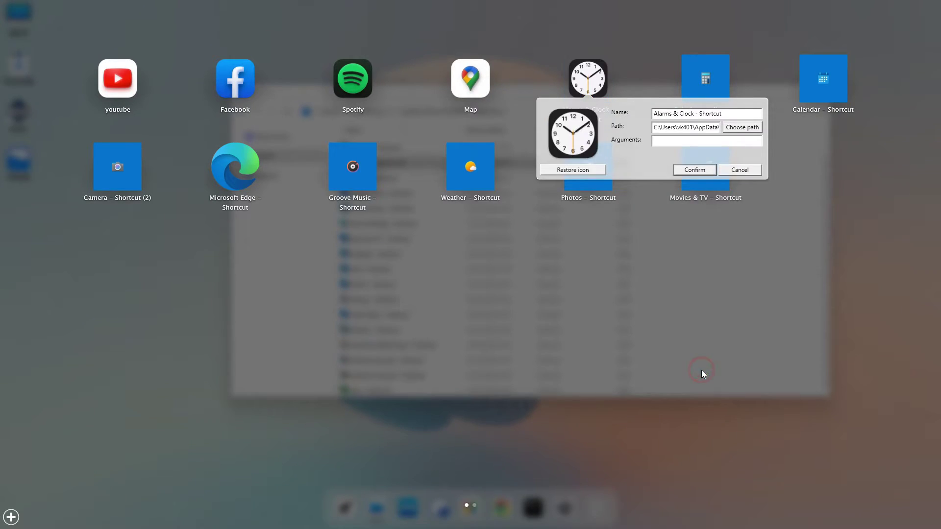
{"action": "left_click", "coordinate": [686, 171]}
- Rename the Alarms & Clock - Shortcut item as Alarms & Clock
{"action": "right_click", "coordinate": [712, 86]}
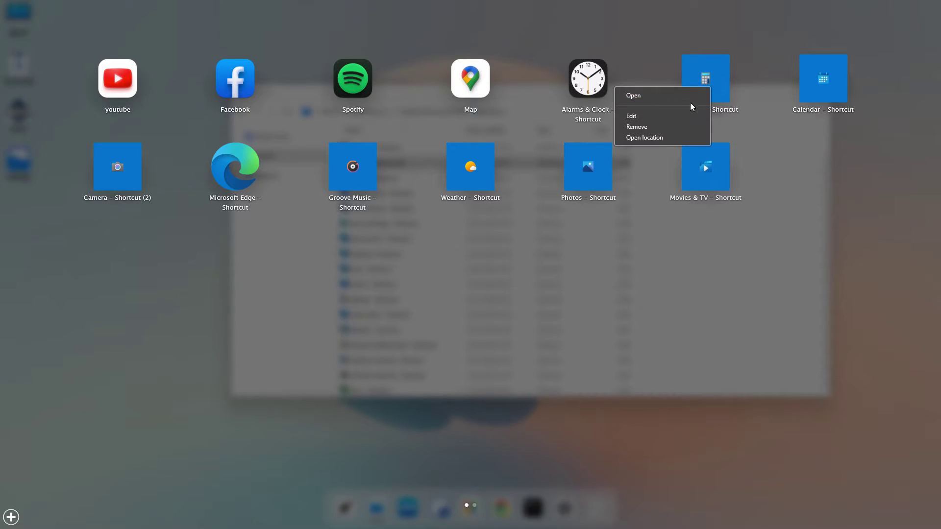
{"action": "right_click", "coordinate": [483, 84]}
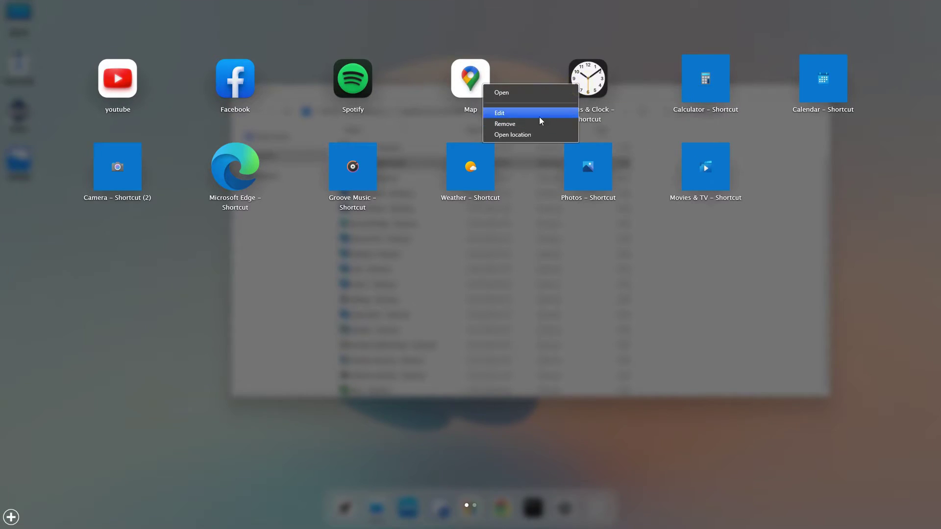
{"action": "left_click", "coordinate": [536, 115]}
{"action": "left_click", "coordinate": [731, 113]}
{"action": "left_click_drag", "start_coordinate": [700, 114], "coordinate": [711, 117]}
{"action": "key", "text": "BackSpace"}
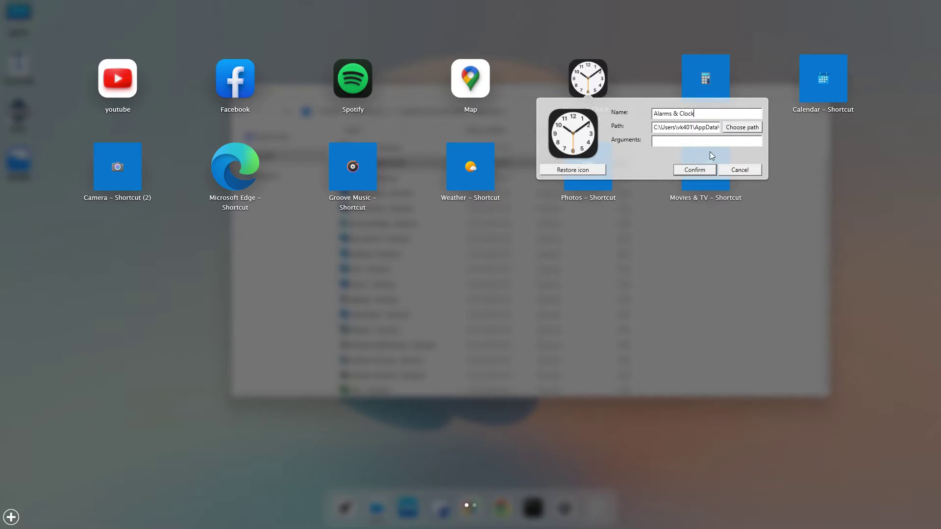
{"action": "left_click", "coordinate": [693, 169]}
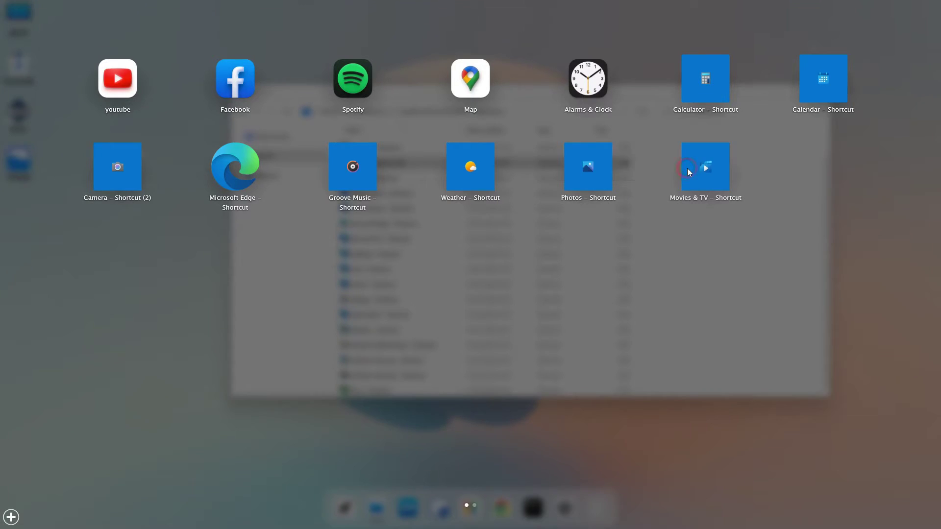
- Give the Calculator shortcut item the Calculator image from WinLaunch Icons and rename it as Calculator
{"action": "right_click", "coordinate": [704, 87]}
{"action": "left_click", "coordinate": [653, 117]}
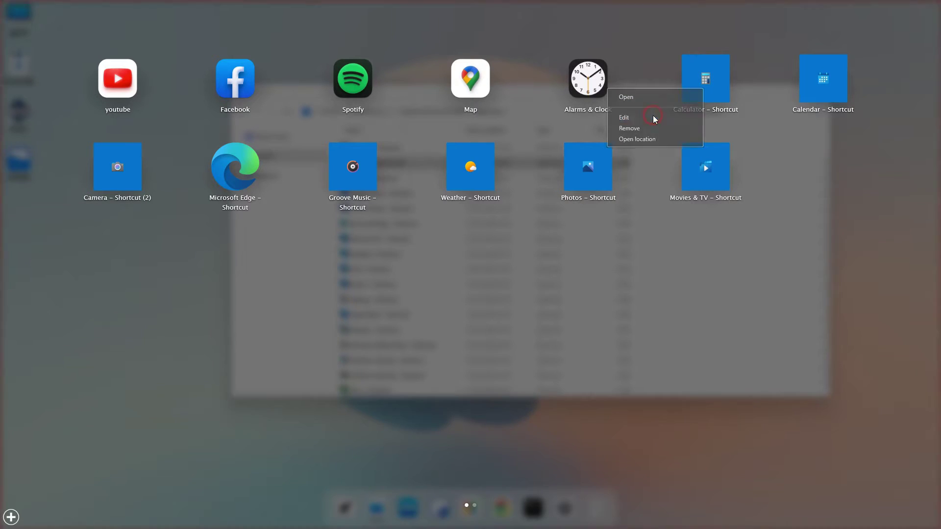
{"action": "left_click", "coordinate": [700, 146]}
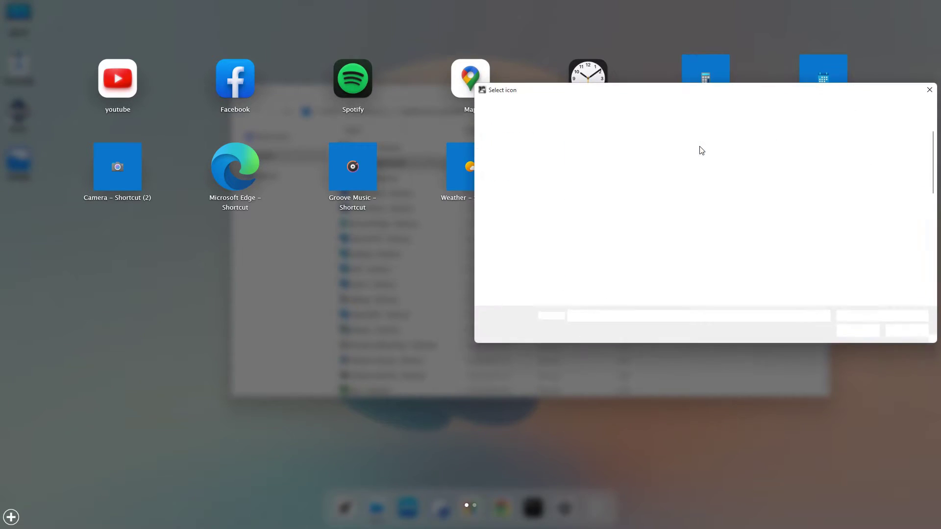
{"action": "left_click", "coordinate": [745, 166]}
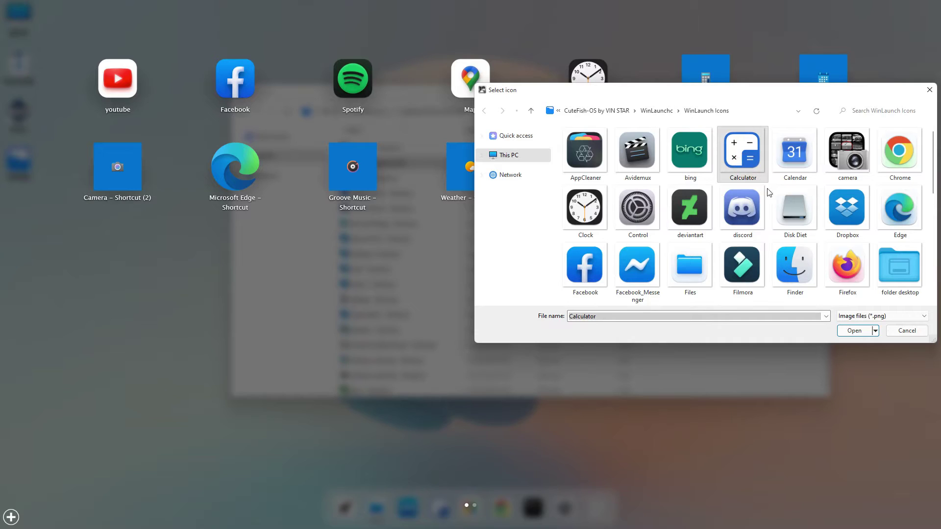
{"action": "left_click", "coordinate": [854, 331]}
{"action": "left_click_drag", "start_coordinate": [829, 114], "coordinate": [797, 116]}
{"action": "key", "text": "BackSpace"}
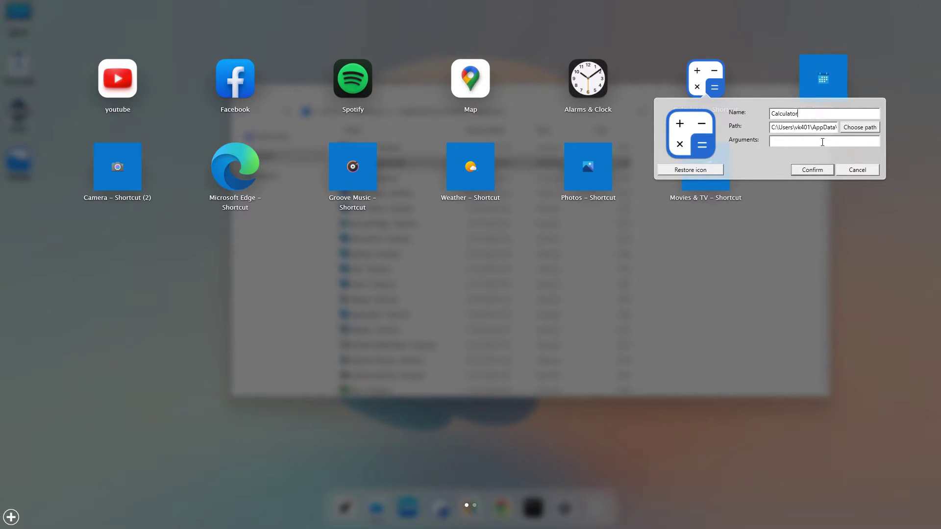
{"action": "left_click", "coordinate": [811, 170]}
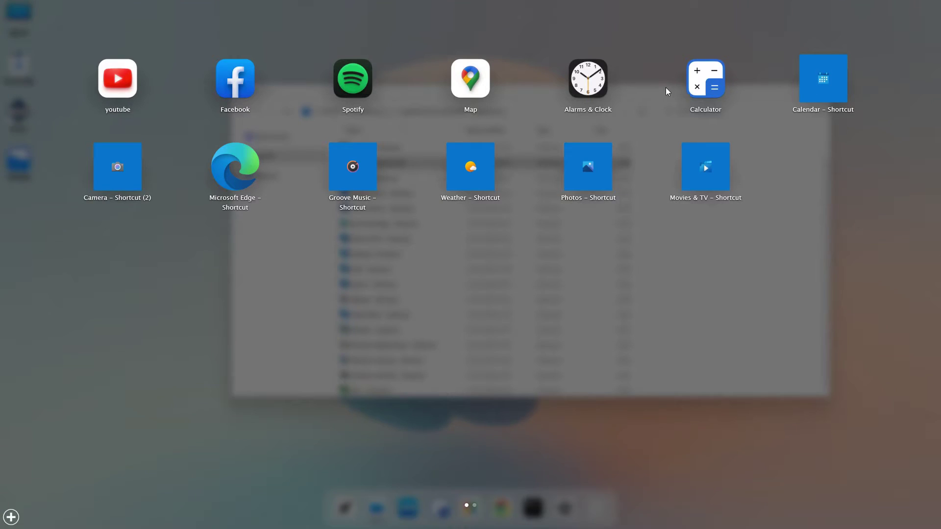
- Add the user profile's Desktop folder to WinLaunch and place it in the third row below Microsoft Edge
{"action": "right_click", "coordinate": [430, 285]}
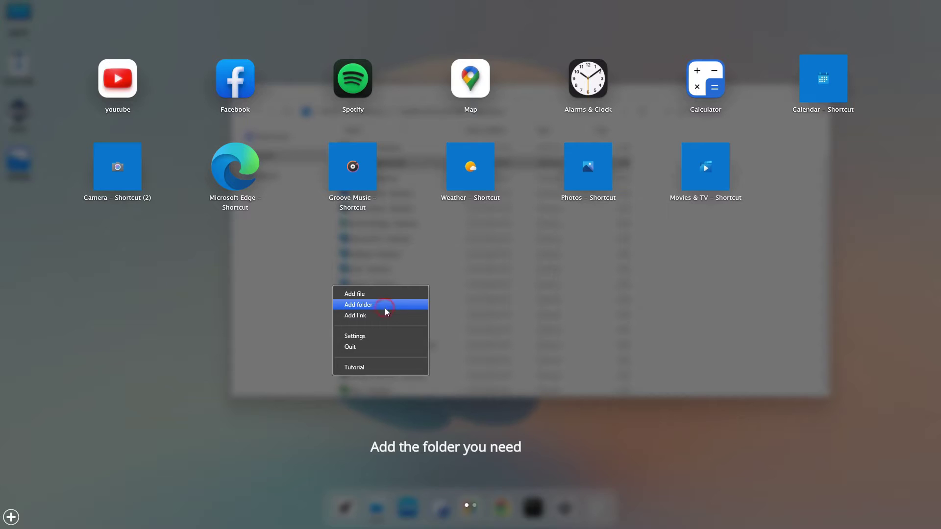
{"action": "left_click", "coordinate": [386, 306]}
{"action": "left_click", "coordinate": [425, 265]}
{"action": "left_click", "coordinate": [434, 242]}
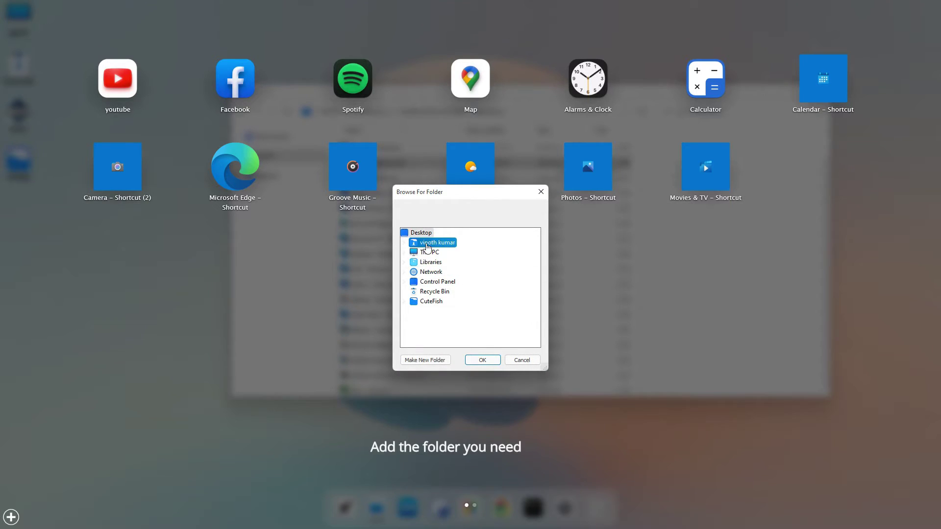
{"action": "left_click", "coordinate": [441, 253]}
{"action": "left_click", "coordinate": [448, 254]}
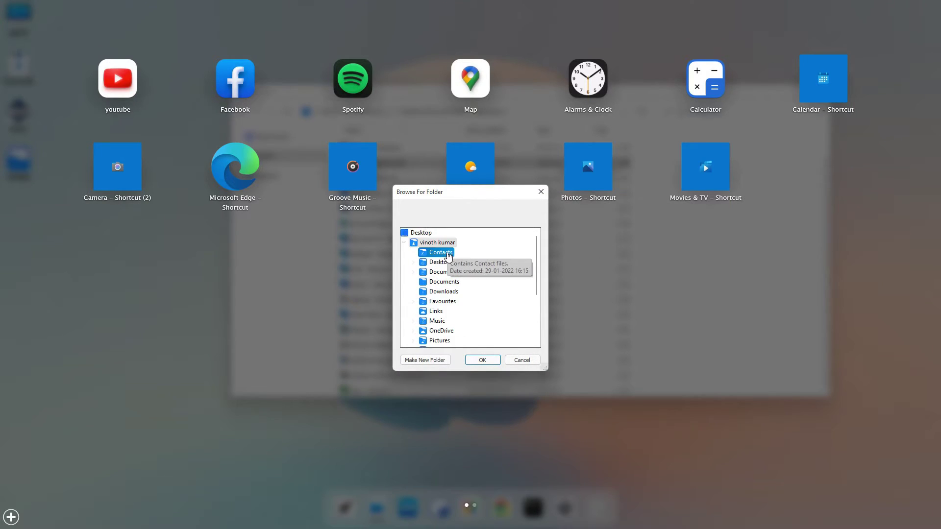
{"action": "left_click", "coordinate": [445, 264]}
{"action": "double_click", "coordinate": [446, 264]}
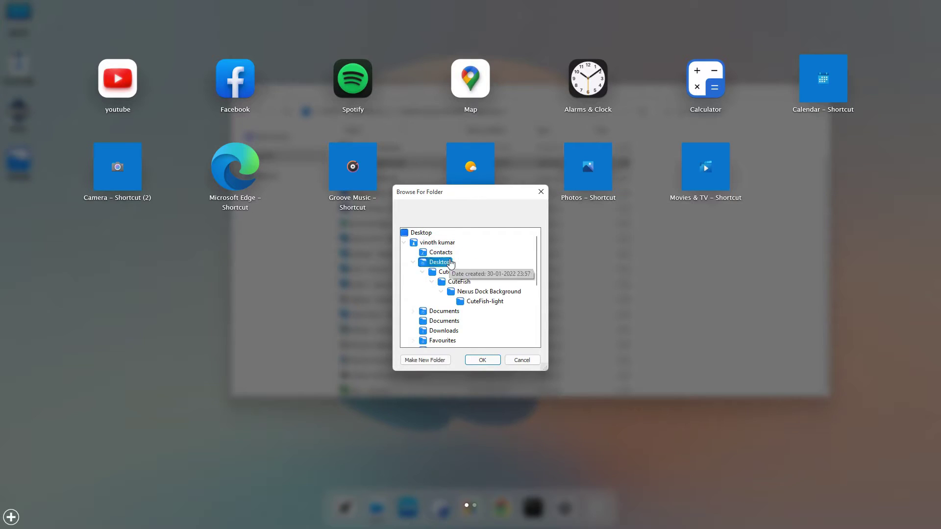
{"action": "left_click", "coordinate": [481, 359]}
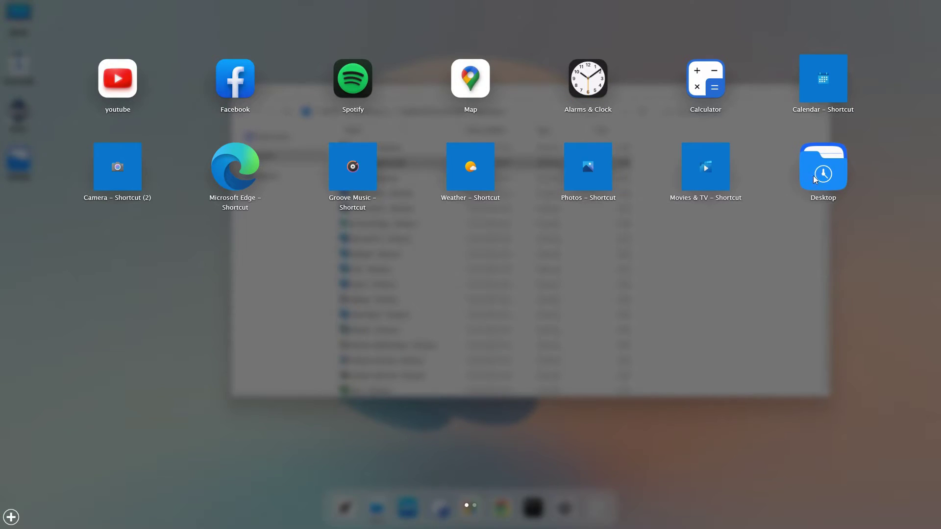
{"action": "left_click_drag", "start_coordinate": [803, 205], "coordinate": [285, 287]}
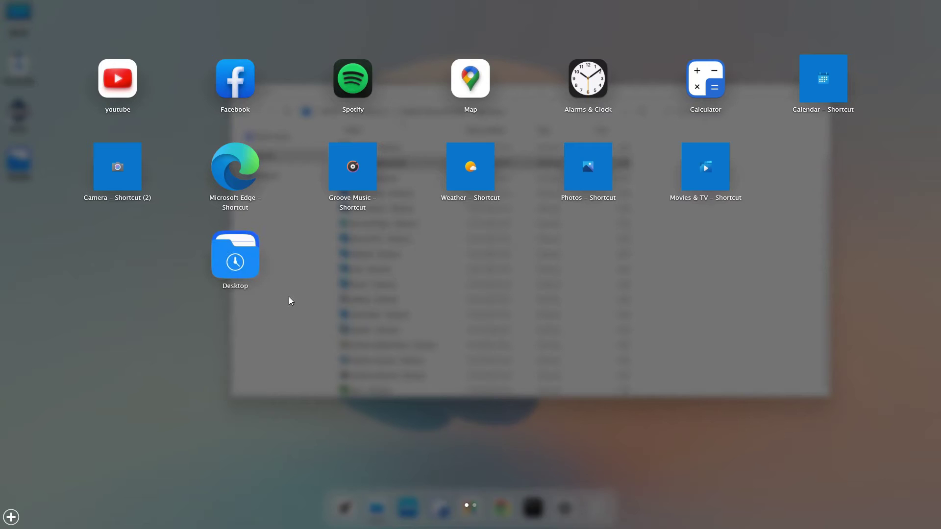
- Add the user profile's Documents folder to WinLaunch next to the Desktop folder and open it
{"action": "right_click", "coordinate": [332, 284]}
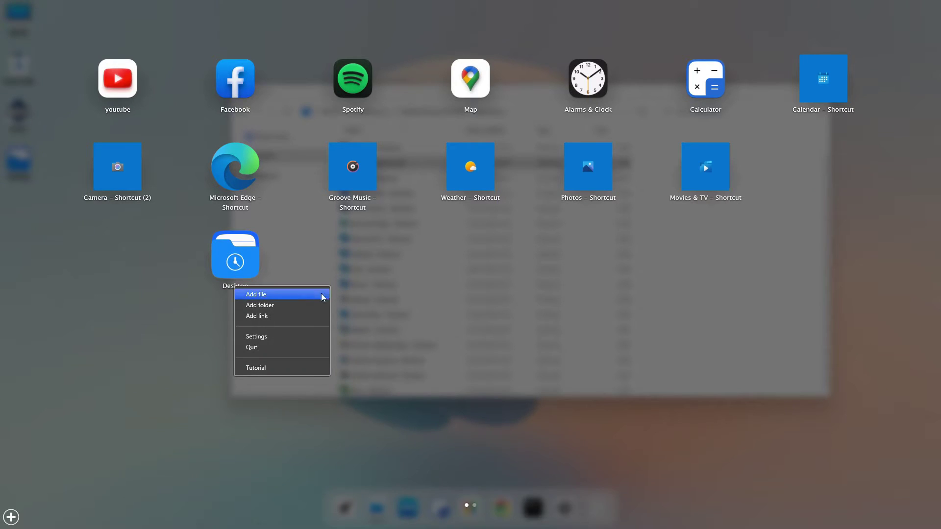
{"action": "left_click", "coordinate": [281, 304]}
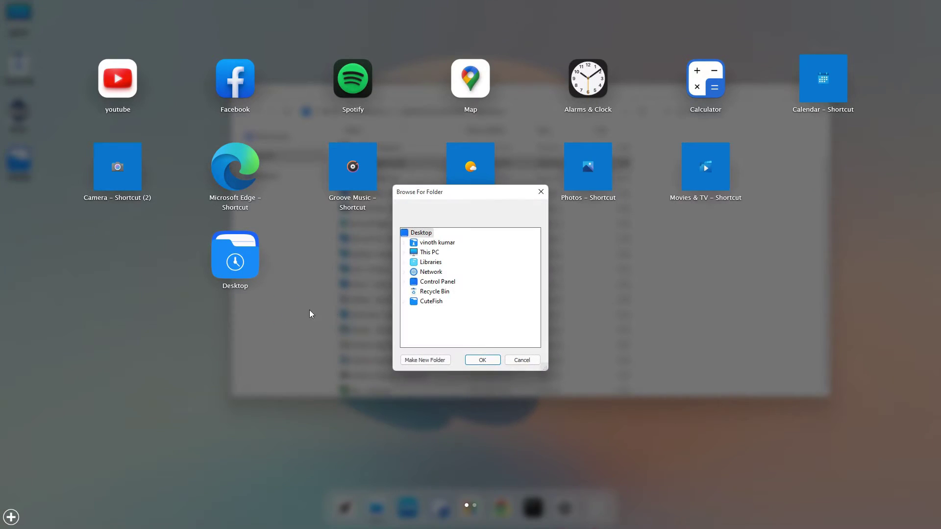
{"action": "left_click", "coordinate": [406, 243]}
{"action": "left_click", "coordinate": [443, 262]}
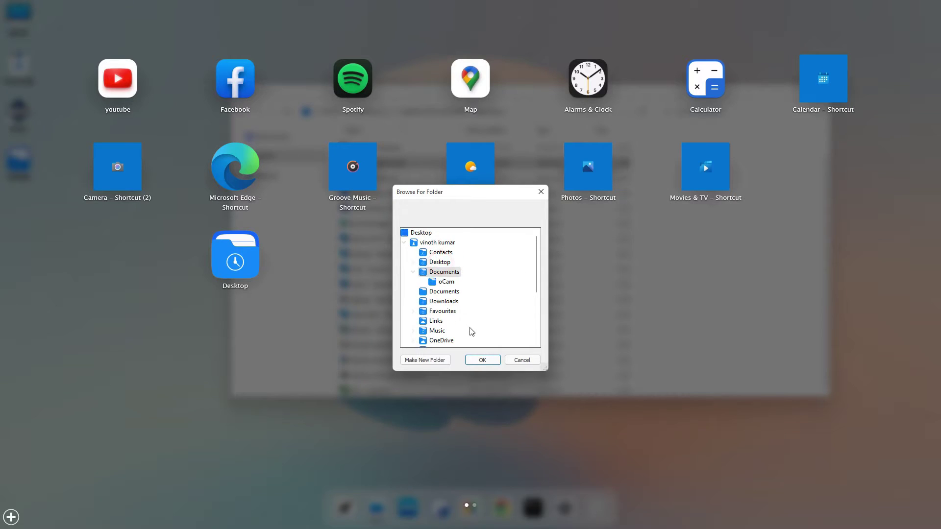
{"action": "left_click", "coordinate": [475, 362]}
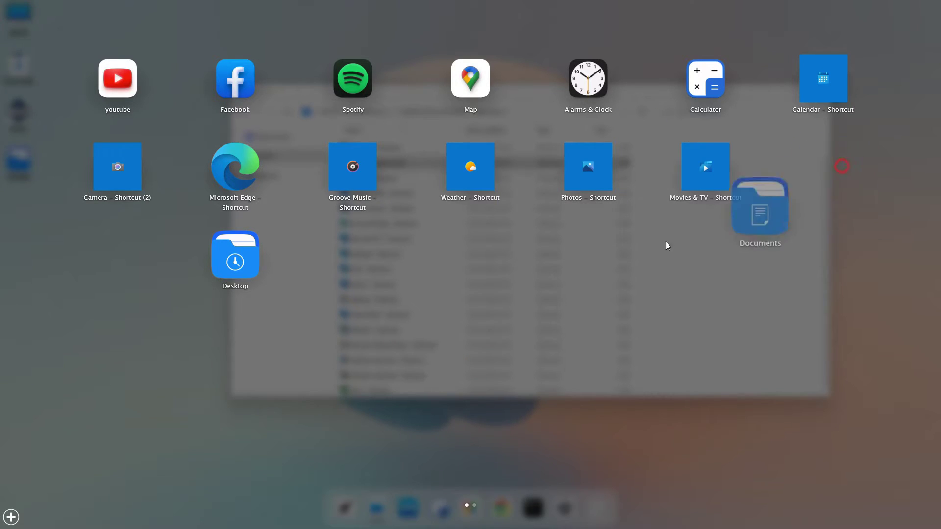
{"action": "left_click", "coordinate": [346, 256]}
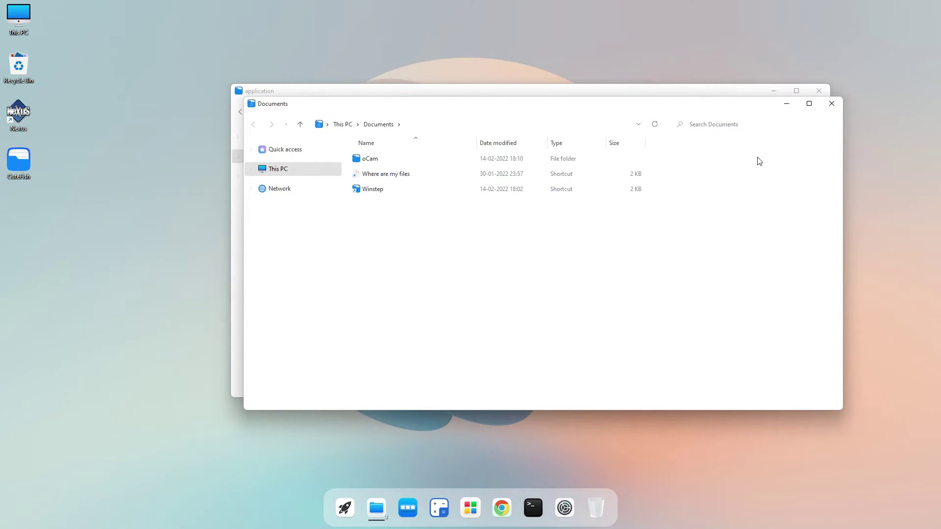
- Close the Documents window and combine the Documents and Desktop items in WinLaunch into one folder group
{"action": "left_click", "coordinate": [831, 104]}
{"action": "left_click", "coordinate": [351, 507]}
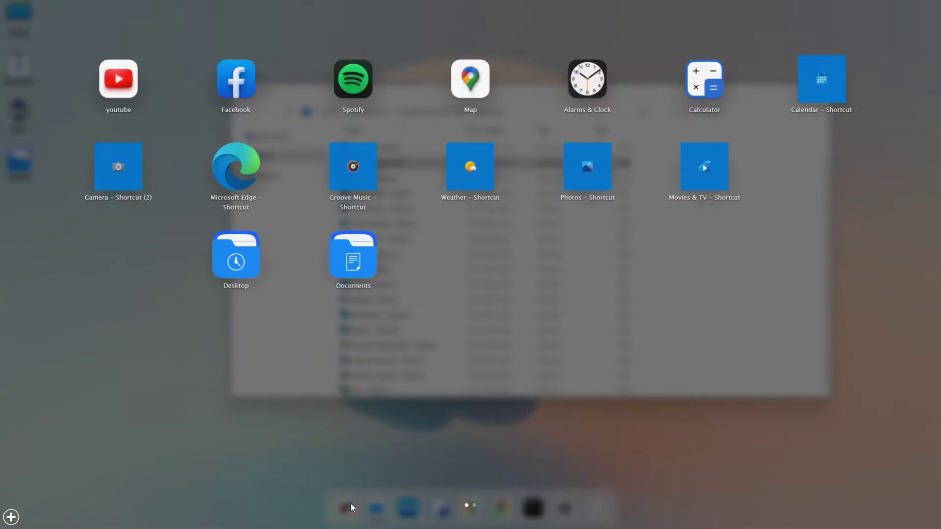
{"action": "left_click_drag", "start_coordinate": [335, 274], "coordinate": [233, 261]}
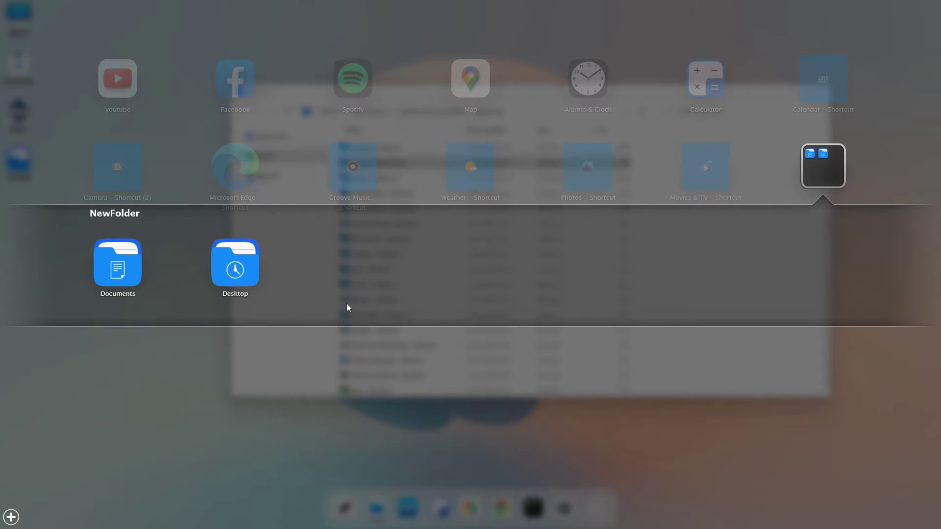
{"action": "left_click", "coordinate": [306, 374]}
{"action": "left_click", "coordinate": [822, 172]}
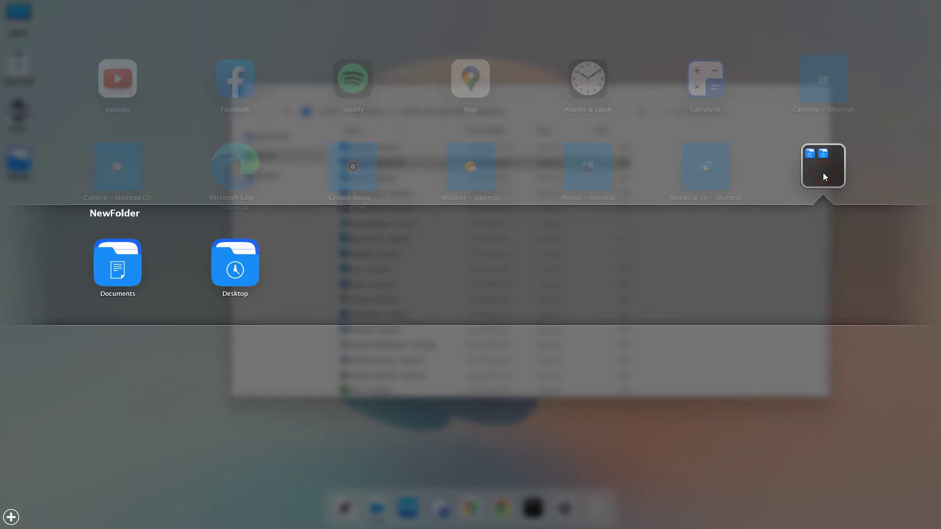
{"action": "left_click", "coordinate": [278, 360]}
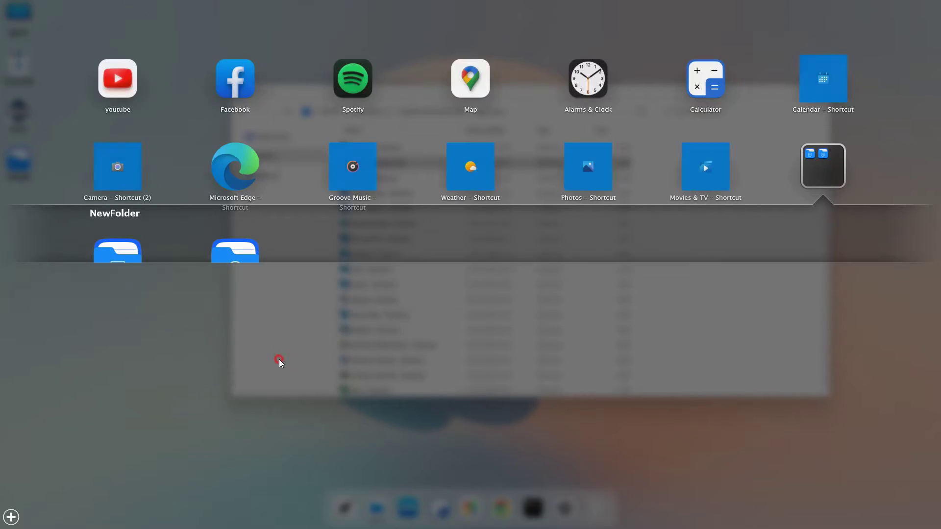
{"action": "right_click", "coordinate": [307, 267]}
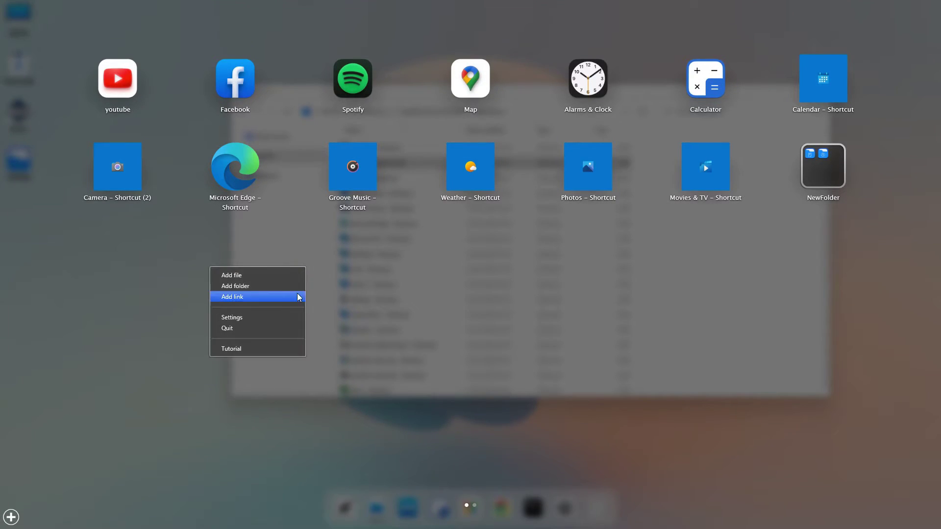
{"action": "left_click", "coordinate": [247, 302]}
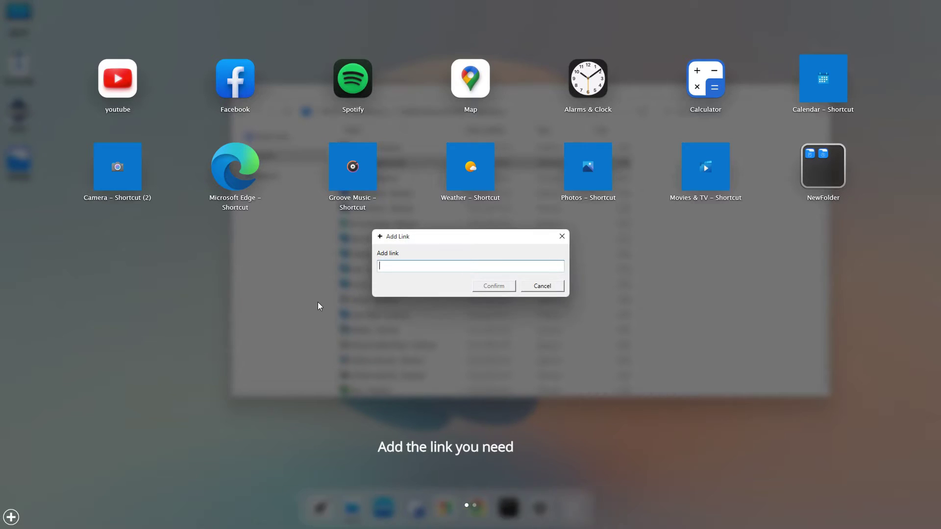
{"action": "left_click", "coordinate": [400, 267]}
{"action": "type", "text": "www.google.com"}
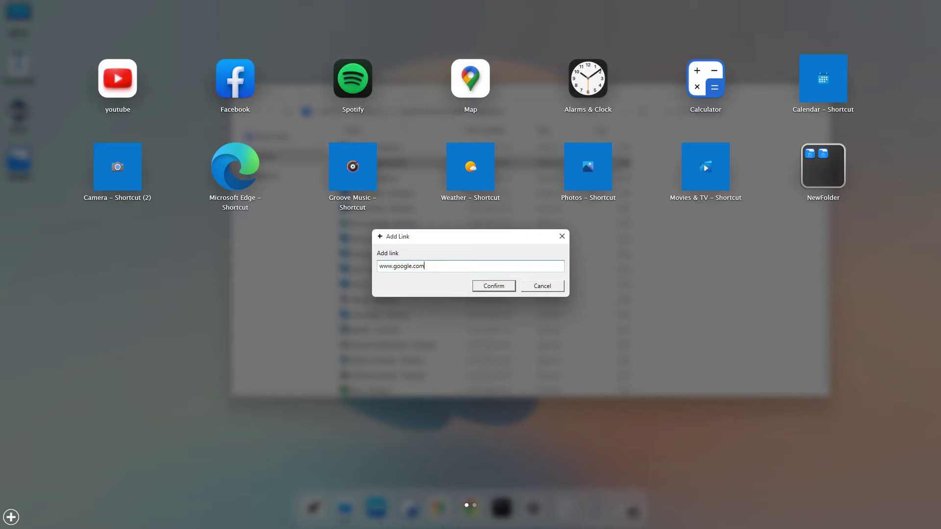
{"action": "left_click", "coordinate": [494, 286]}
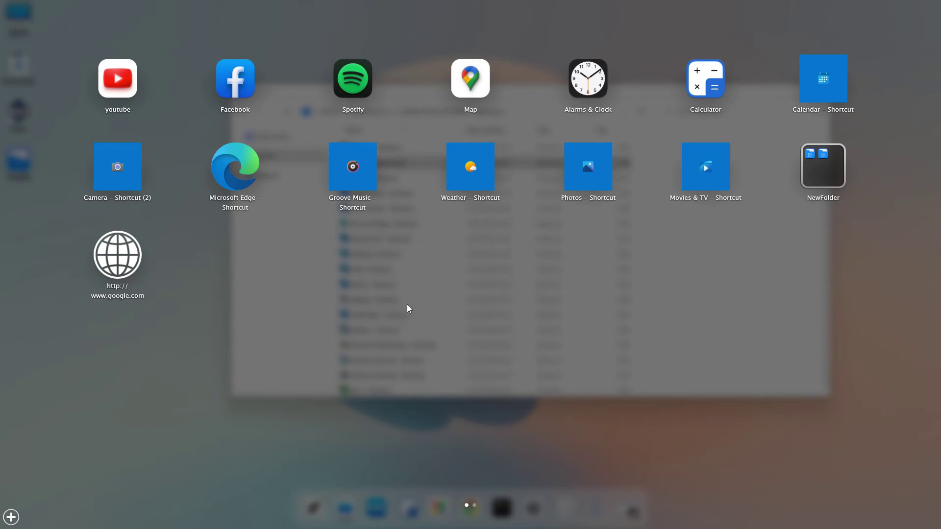
{"action": "right_click", "coordinate": [129, 260]}
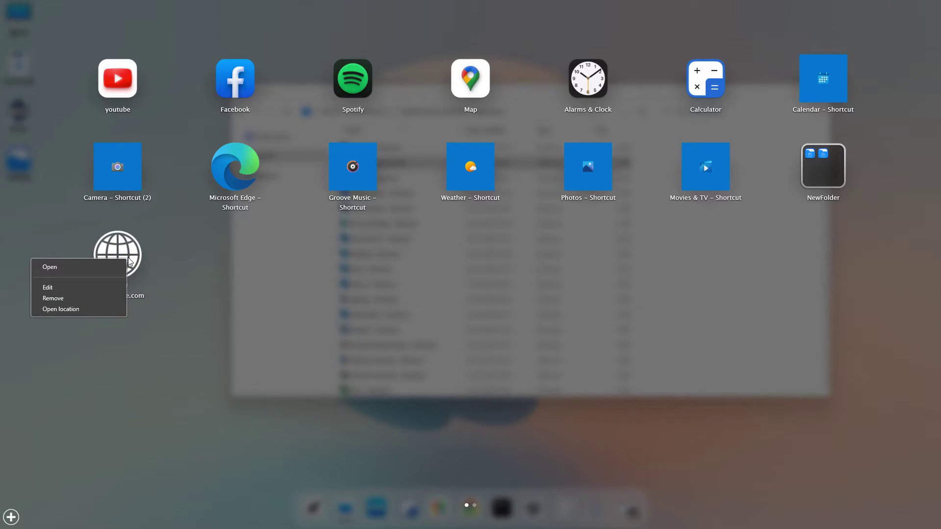
{"action": "left_click", "coordinate": [87, 288]}
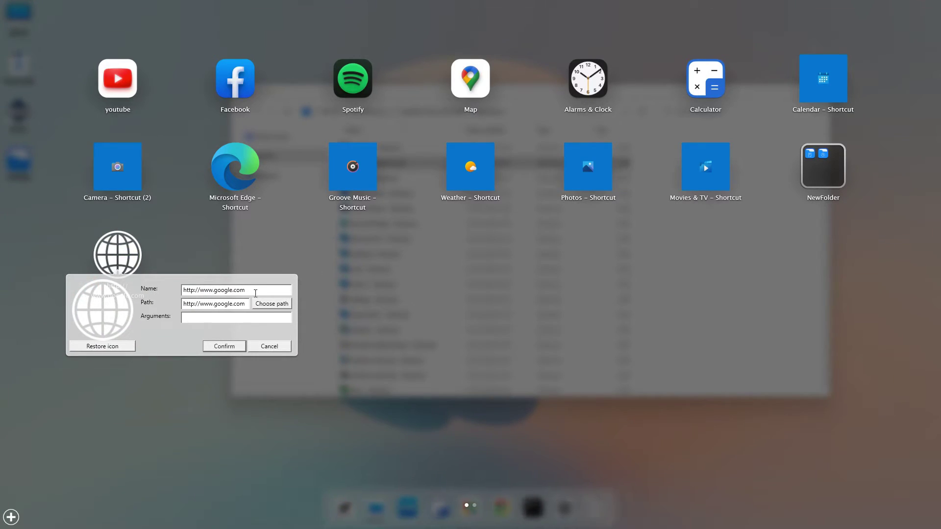
{"action": "key", "text": "ctrl+a"}
{"action": "type", "text": "g"}
{"action": "left_click", "coordinate": [101, 334]}
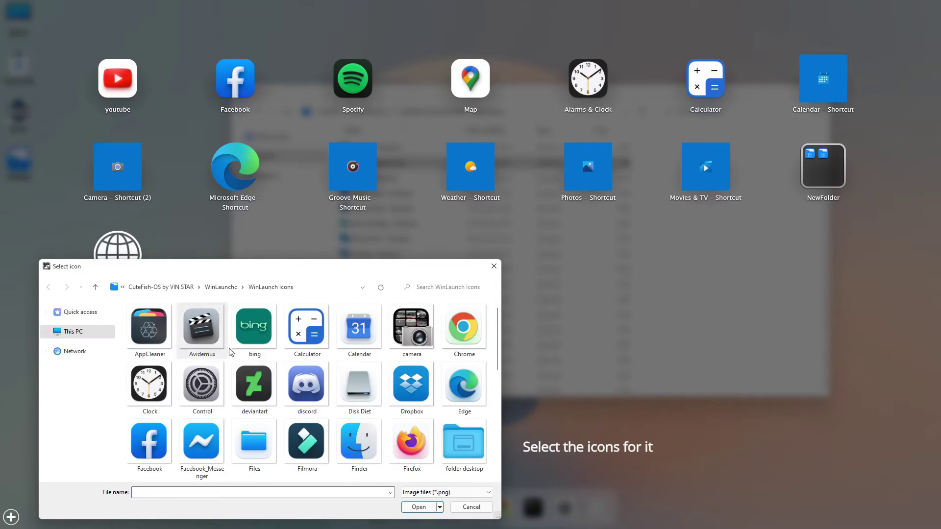
{"action": "left_click", "coordinate": [458, 338]}
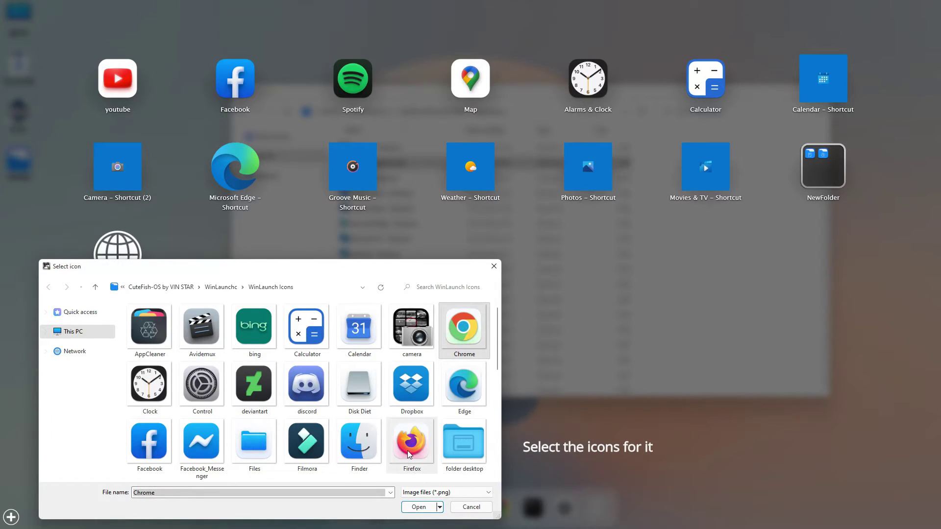
{"action": "scroll", "coordinate": [408, 451], "scroll_direction": "down", "scroll_amount": 3}
{"action": "left_click", "coordinate": [411, 506]}
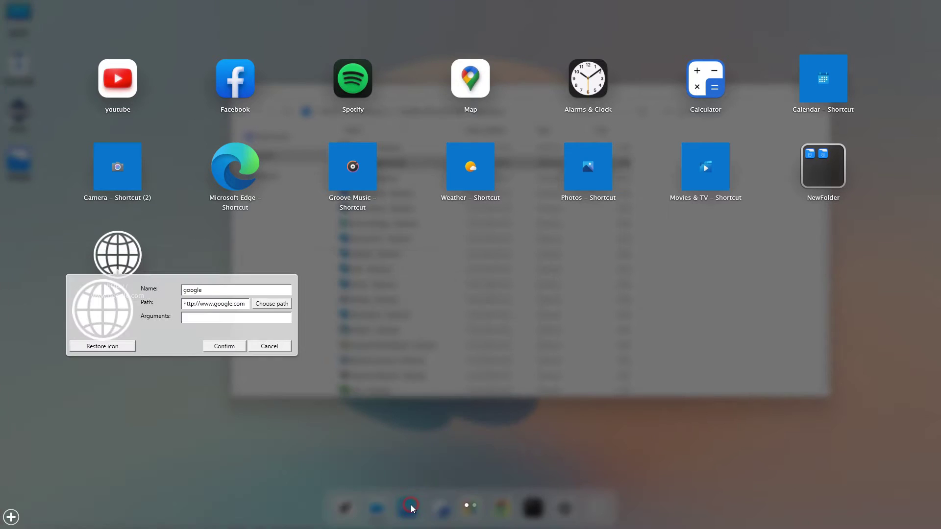
{"action": "left_click", "coordinate": [215, 346]}
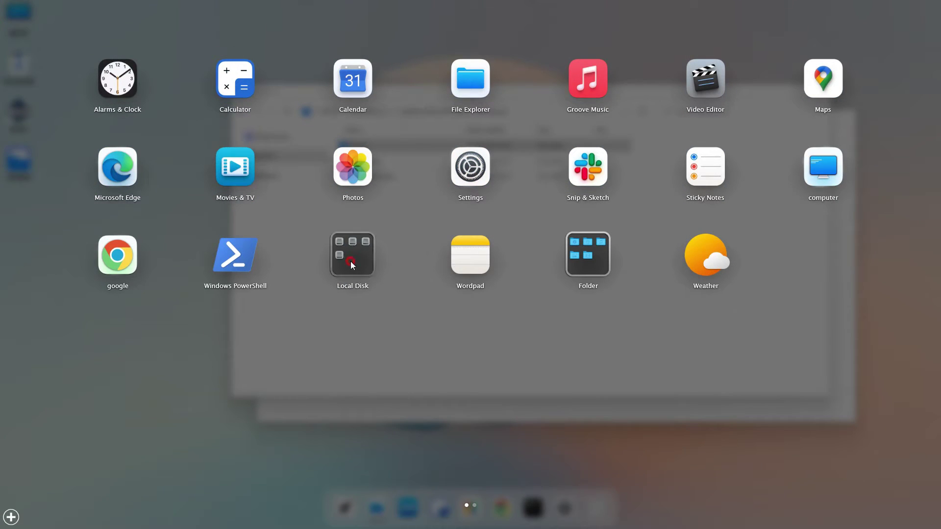
- Examine the Local Disk and Folder groups and the second page in WinLaunch, and open Documents from the Folder group
{"action": "left_click", "coordinate": [350, 260]}
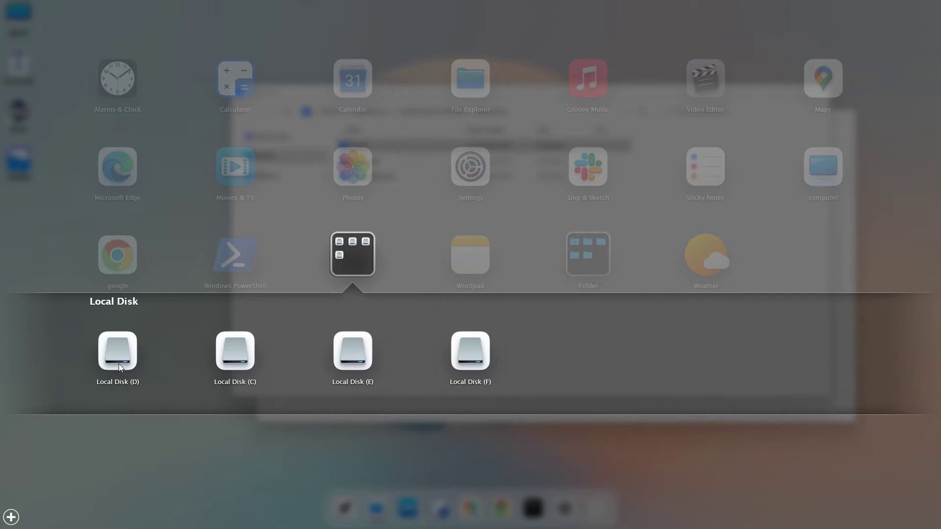
{"action": "left_click", "coordinate": [351, 260]}
{"action": "left_click", "coordinate": [590, 264]}
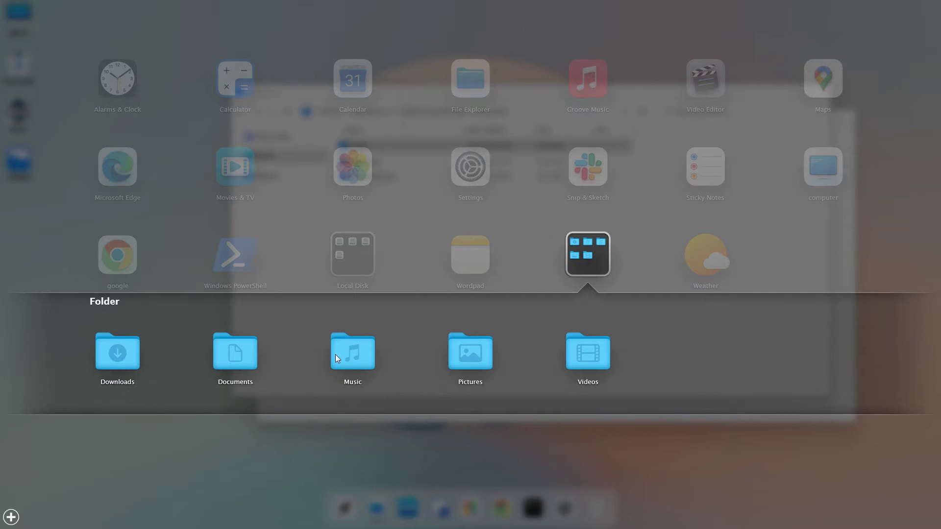
{"action": "left_click", "coordinate": [592, 272]}
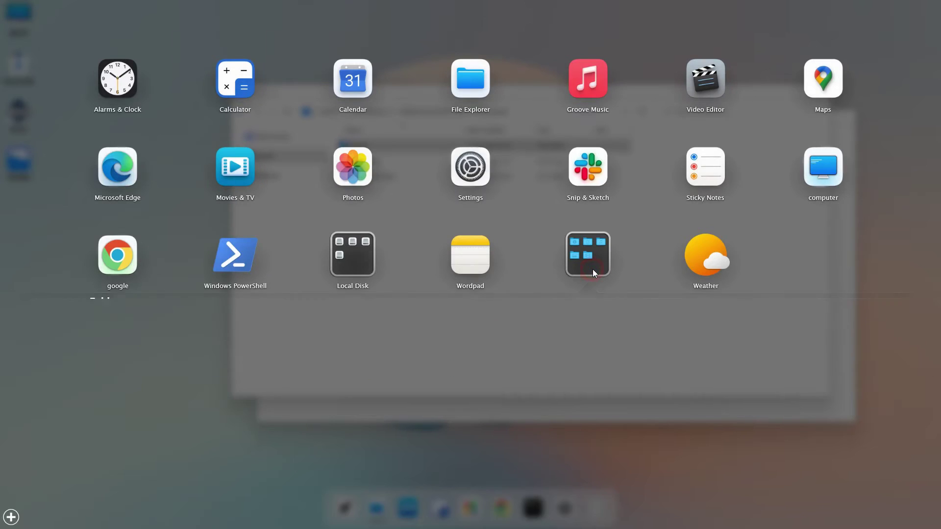
{"action": "scroll", "coordinate": [593, 270], "scroll_direction": "down", "scroll_amount": 2}
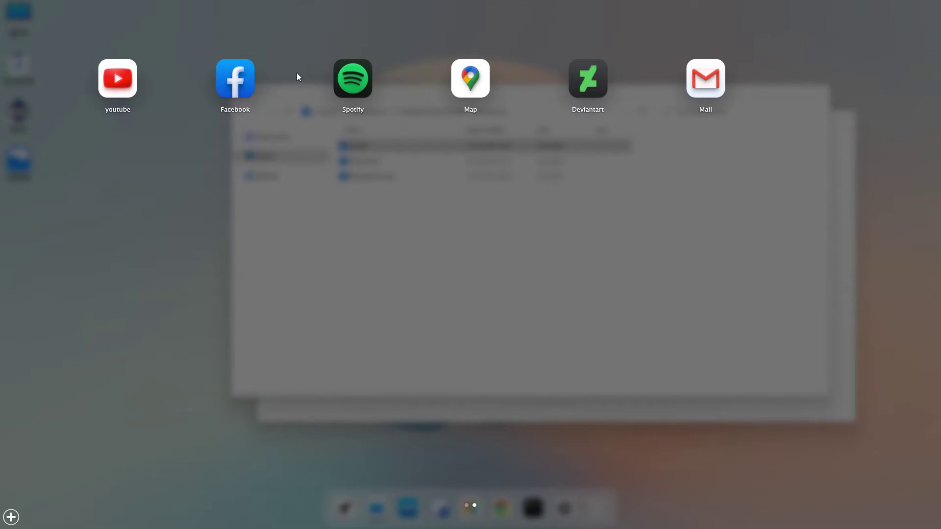
{"action": "scroll", "coordinate": [627, 287], "scroll_direction": "up", "scroll_amount": 2}
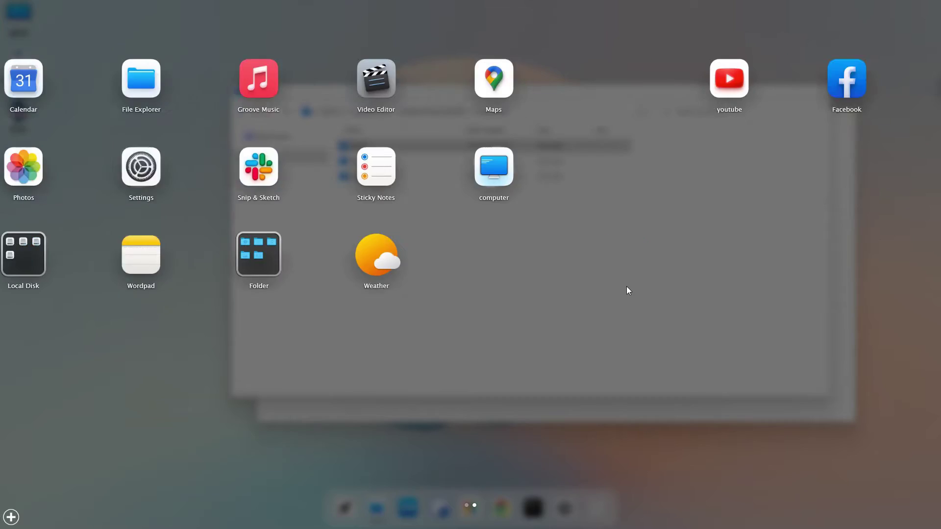
{"action": "left_click", "coordinate": [584, 262]}
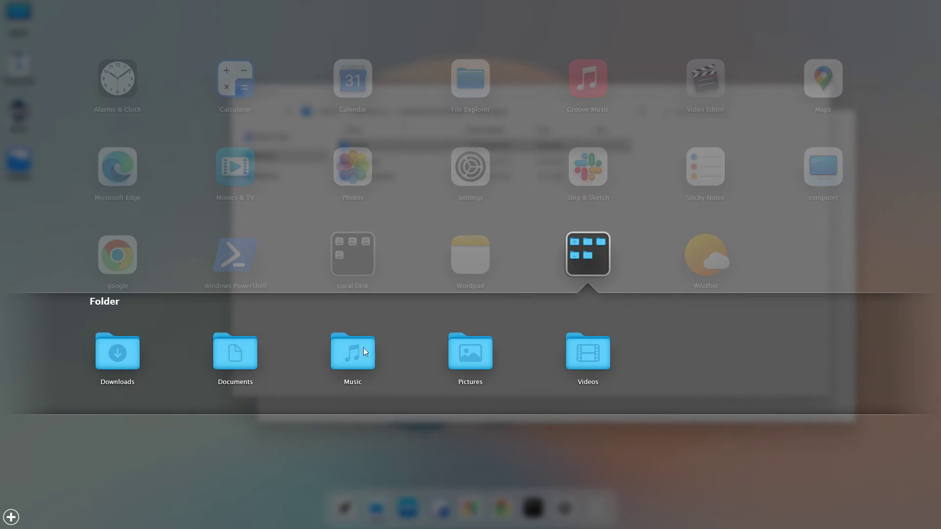
{"action": "left_click", "coordinate": [251, 361]}
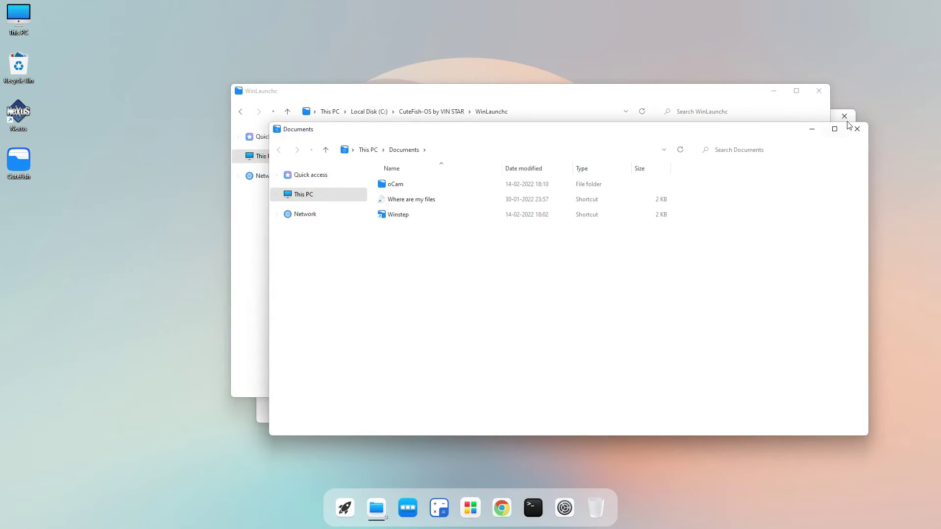
- Close the Documents, WinLaunchc and Music folder windows
{"action": "left_click", "coordinate": [865, 132]}
{"action": "left_click", "coordinate": [817, 91]}
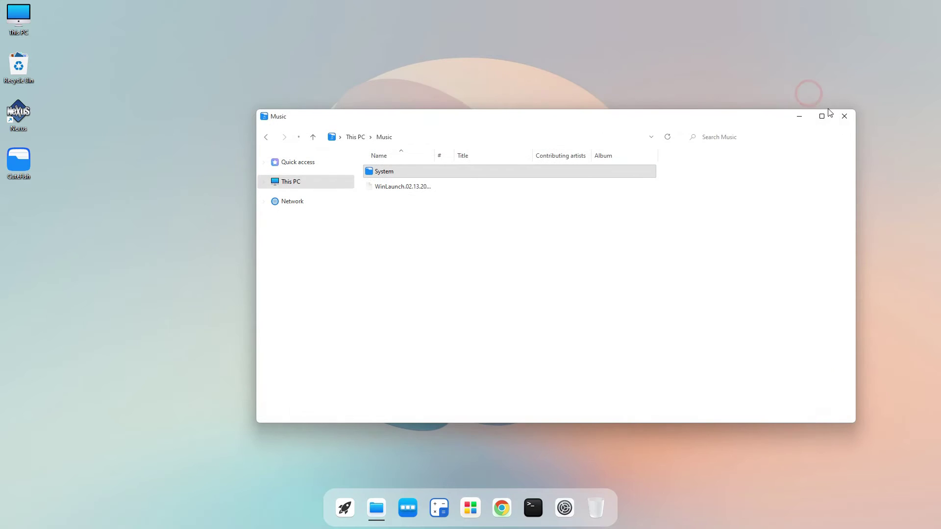
{"action": "left_click", "coordinate": [841, 117]}
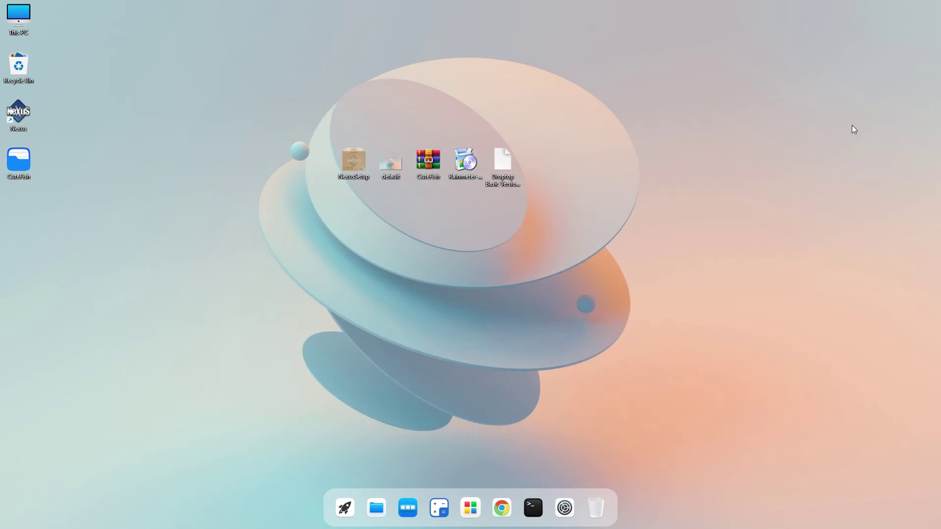
- Install Rainmeter from the desktop installer as a standard 64-bit installation that launches on startup, and run it
{"action": "double_click", "coordinate": [472, 175]}
{"action": "left_click", "coordinate": [484, 294]}
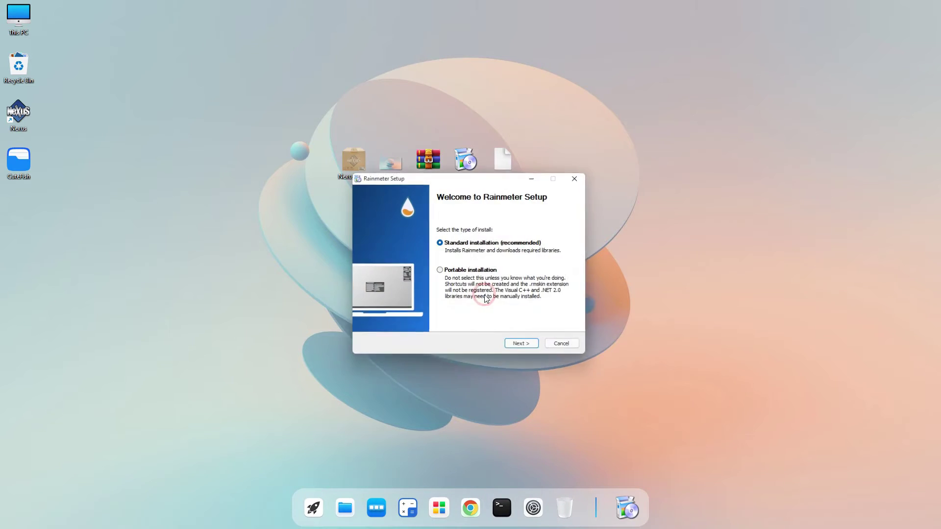
{"action": "left_click", "coordinate": [517, 346]}
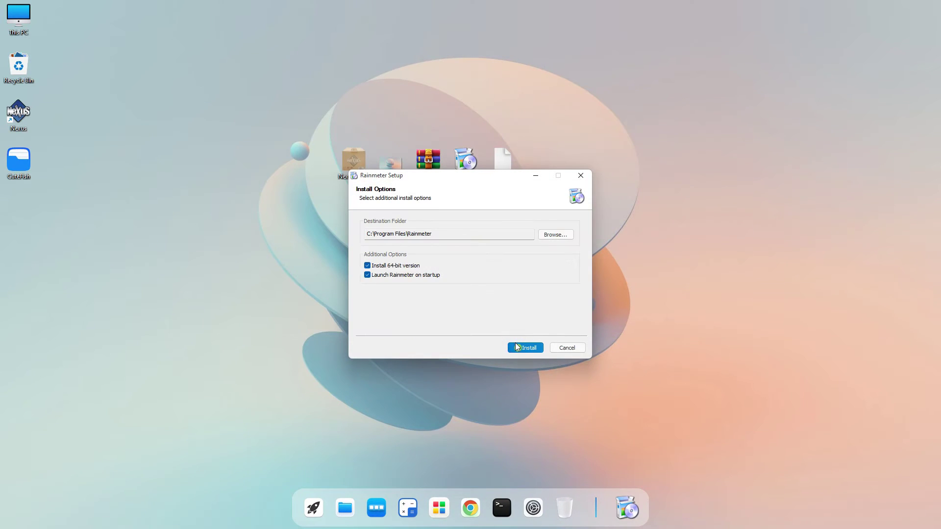
{"action": "left_click", "coordinate": [516, 346]}
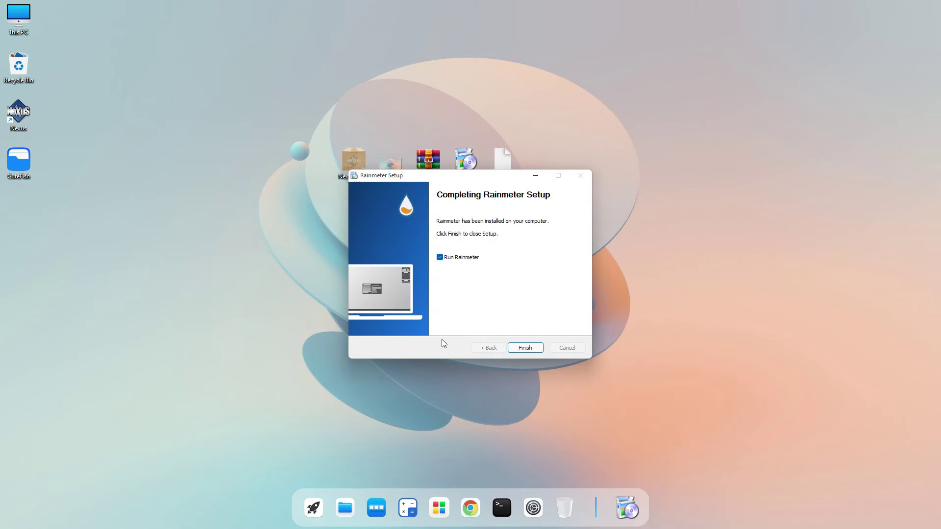
{"action": "left_click", "coordinate": [524, 348]}
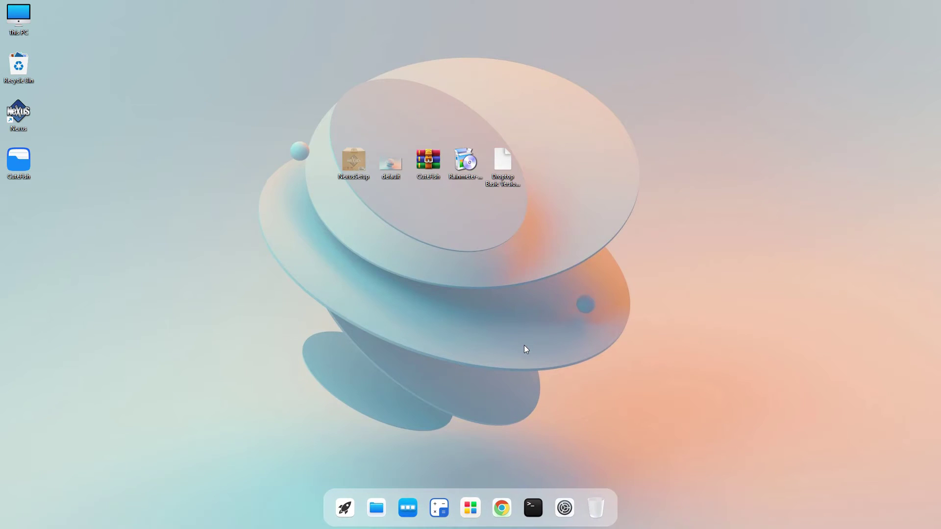
- Unload the illustro Welcome, Disk, System and clock skins from the desktop
{"action": "right_click", "coordinate": [532, 322]}
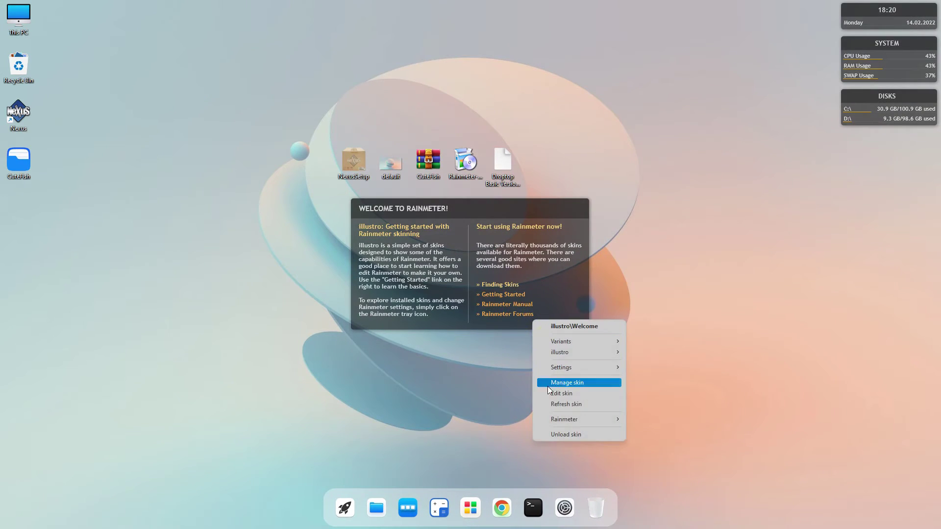
{"action": "left_click", "coordinate": [552, 437]}
{"action": "right_click", "coordinate": [923, 98]}
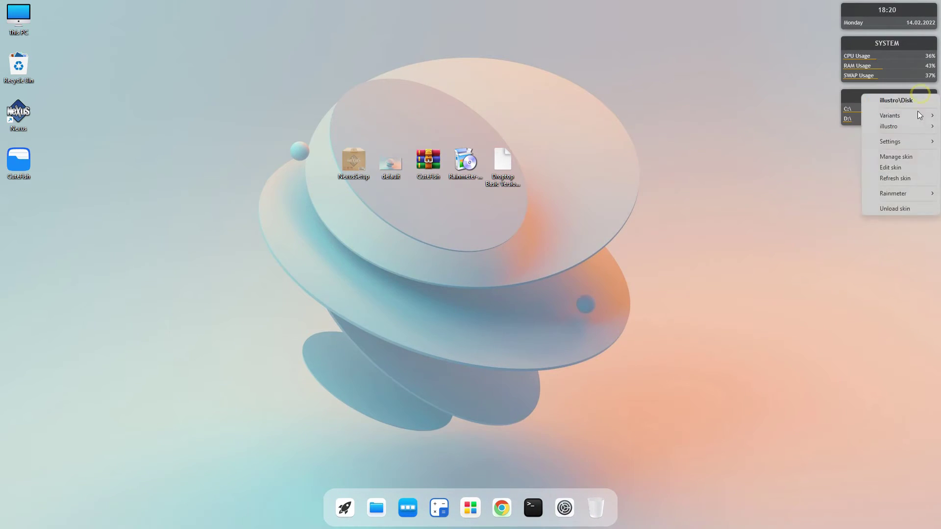
{"action": "left_click", "coordinate": [898, 212]}
{"action": "right_click", "coordinate": [888, 55]}
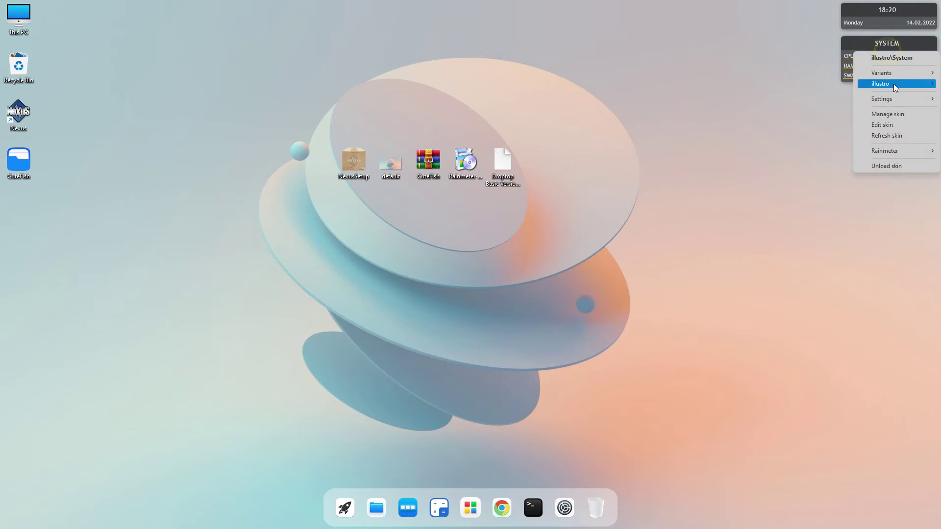
{"action": "left_click", "coordinate": [881, 166]}
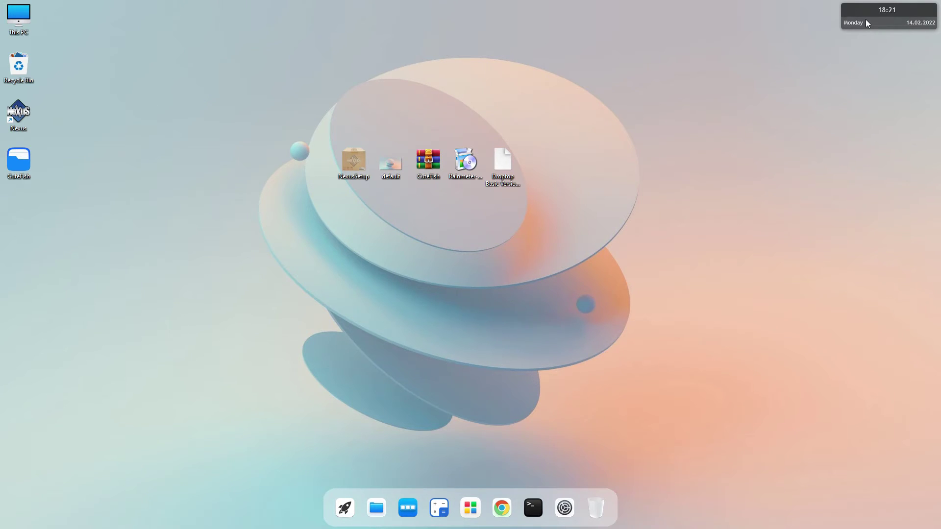
{"action": "right_click", "coordinate": [865, 19]}
{"action": "left_click", "coordinate": [873, 133]}
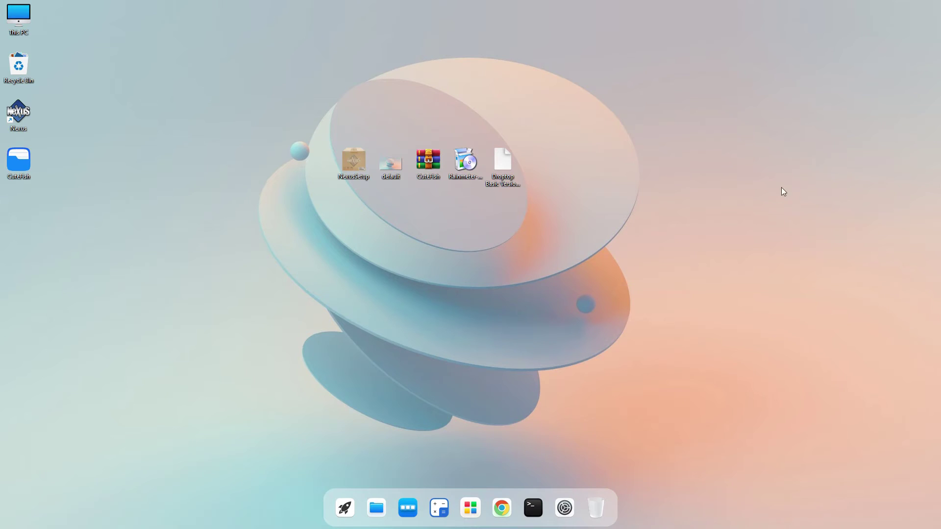
- Install the Droptop Basic Version package with its included skins loaded and continue its setup to the language choice
{"action": "left_click", "coordinate": [504, 166]}
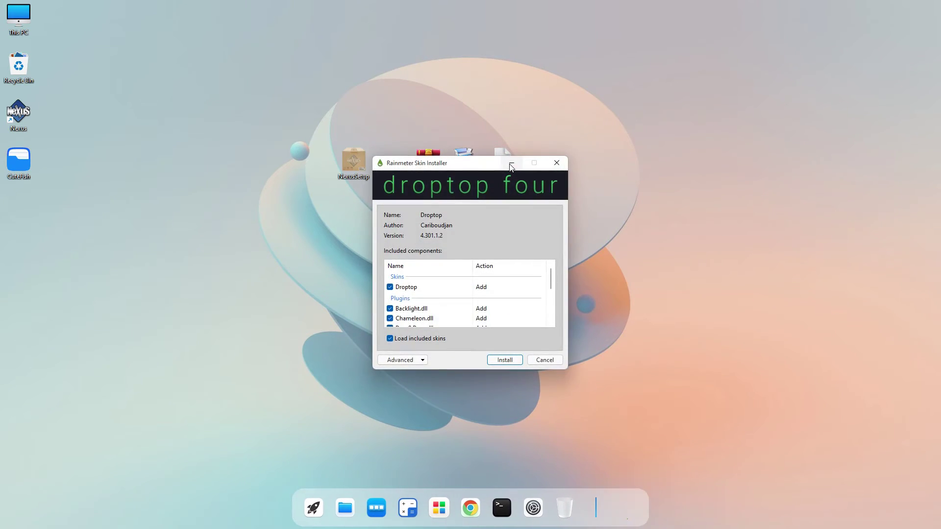
{"action": "left_click", "coordinate": [508, 359]}
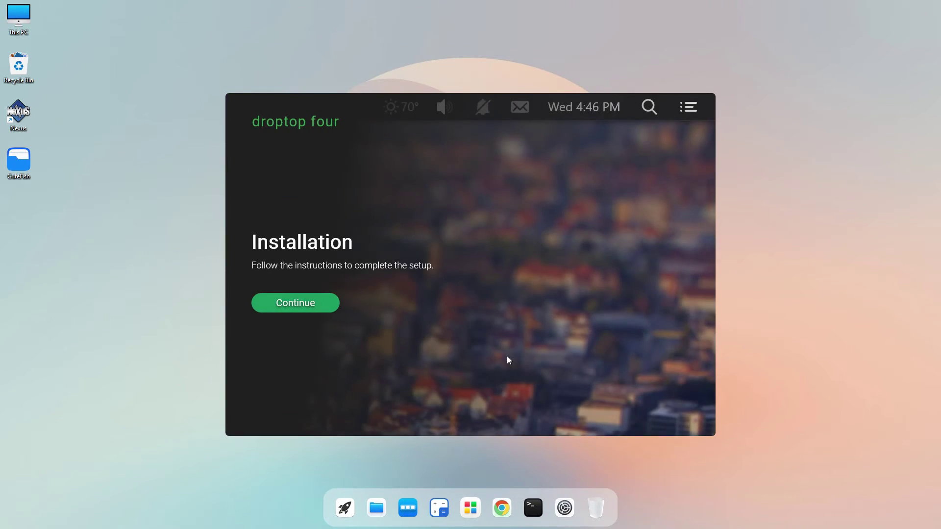
{"action": "left_click", "coordinate": [317, 309]}
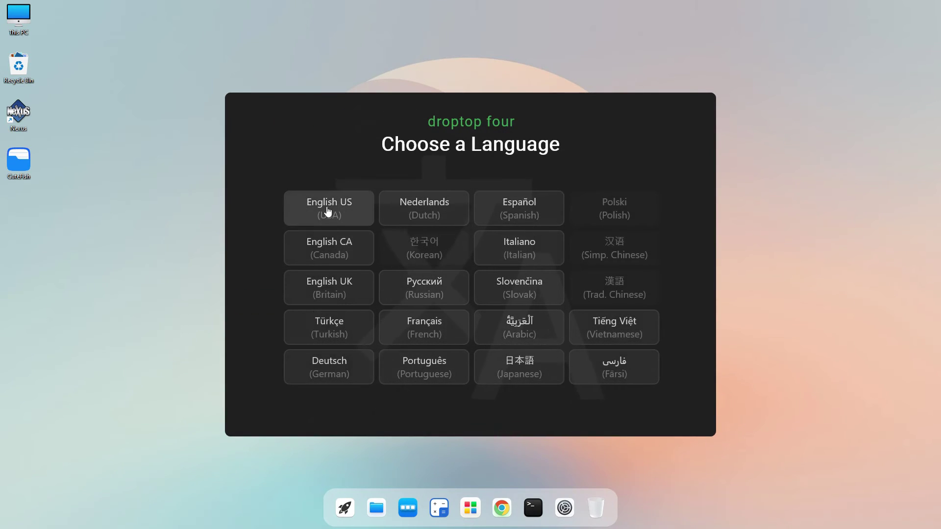
- Choose English US as the Droptop language and continue past the configuration page without entering any account, weather or media player details
{"action": "left_click", "coordinate": [335, 216]}
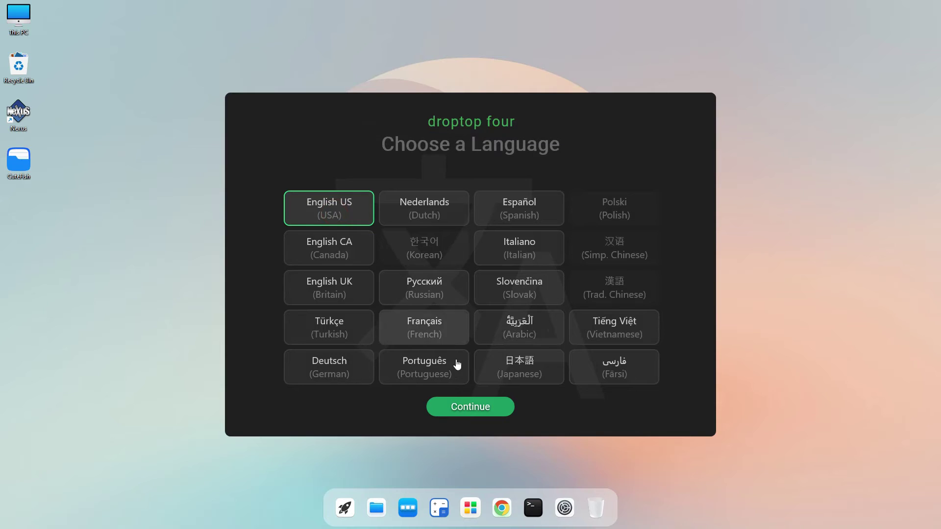
{"action": "left_click", "coordinate": [462, 410]}
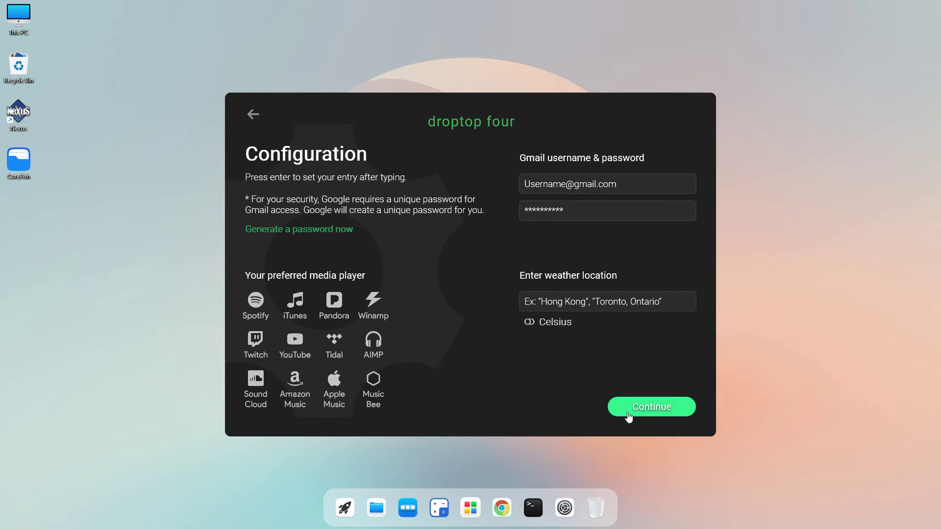
{"action": "left_click", "coordinate": [664, 412]}
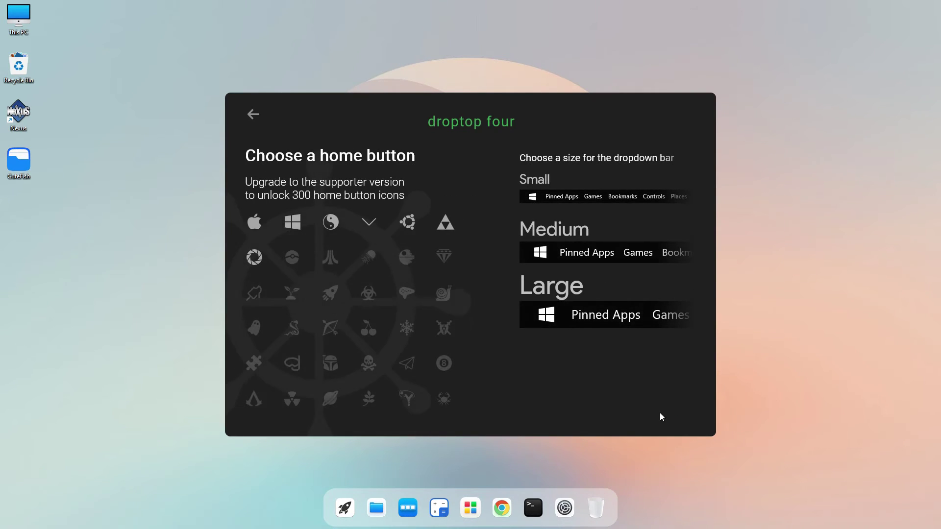
- Choose the Ubuntu logo as the home button and the Small size for the dropdown bar, and continue the setup
{"action": "left_click", "coordinate": [409, 228]}
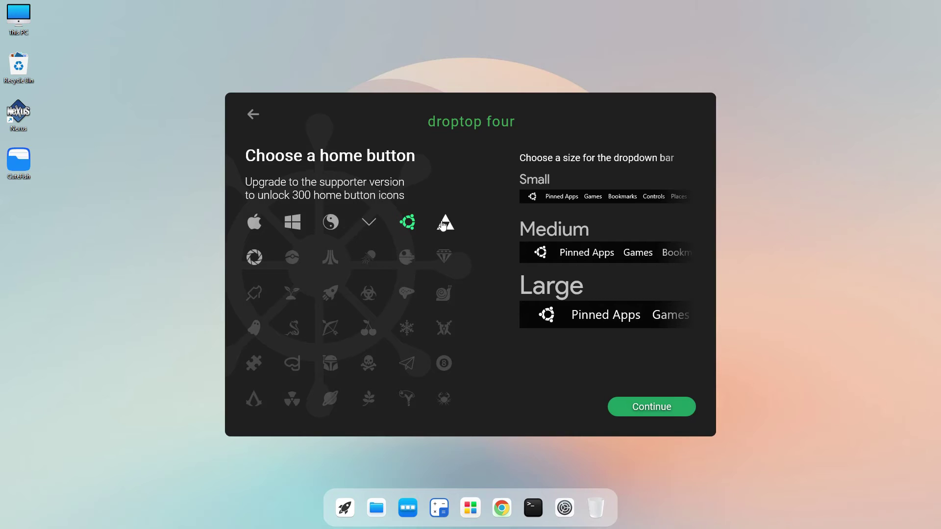
{"action": "left_click", "coordinate": [538, 199]}
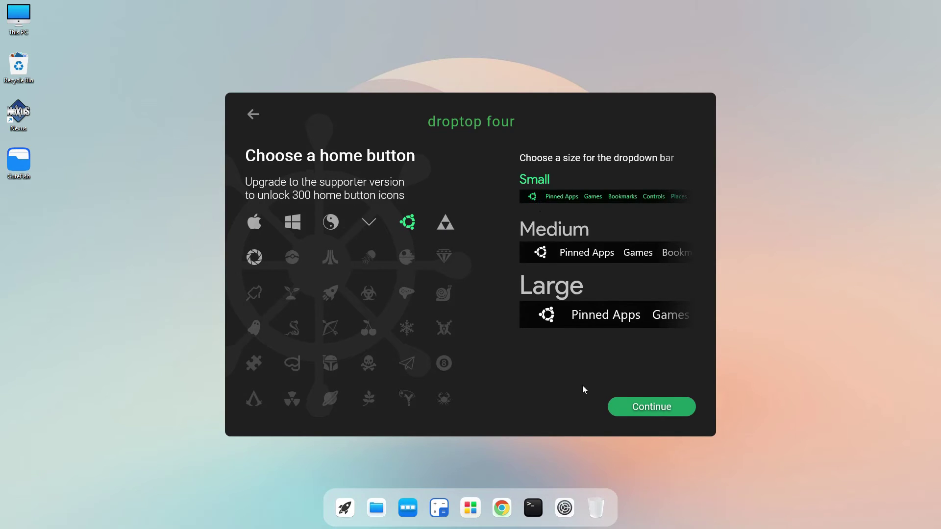
{"action": "left_click", "coordinate": [632, 414]}
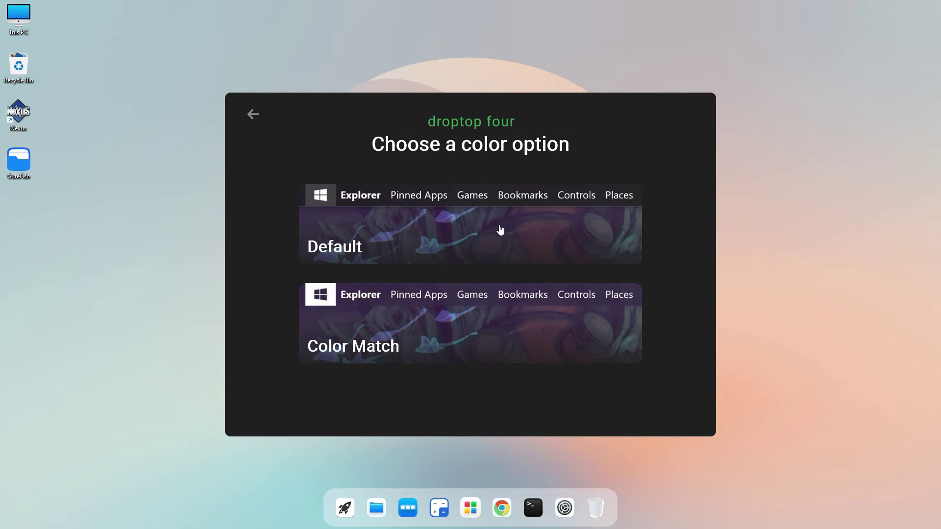
- Choose the Default color option, decline the supporter version upgrade and finish the Droptop setup
{"action": "left_click", "coordinate": [465, 237]}
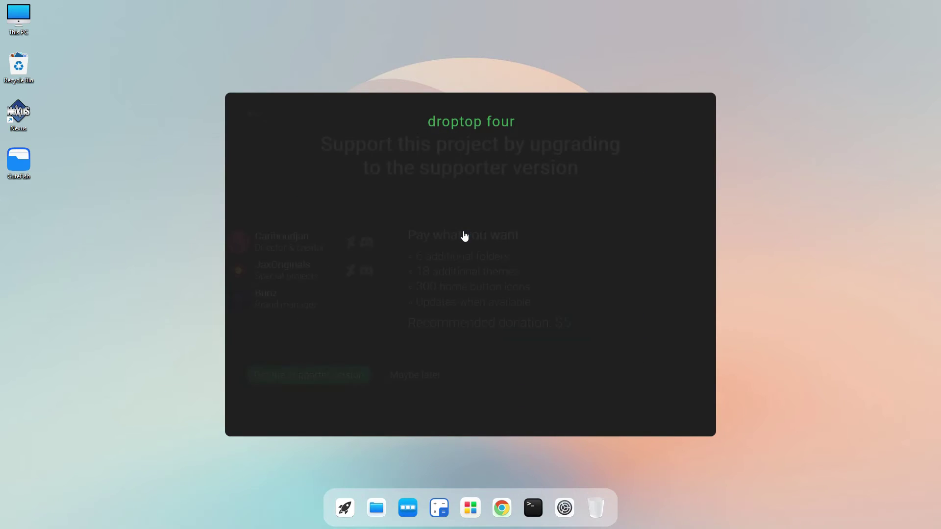
{"action": "left_click", "coordinate": [435, 374]}
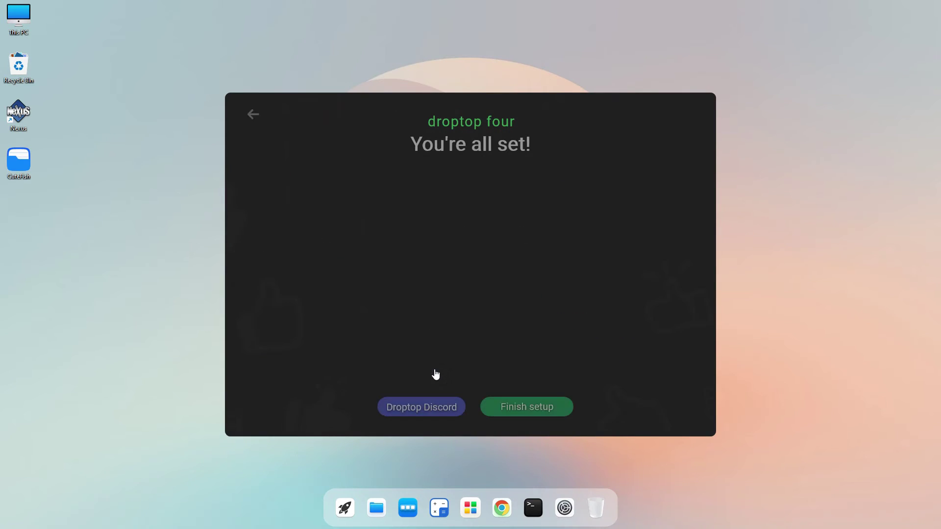
{"action": "left_click", "coordinate": [493, 402]}
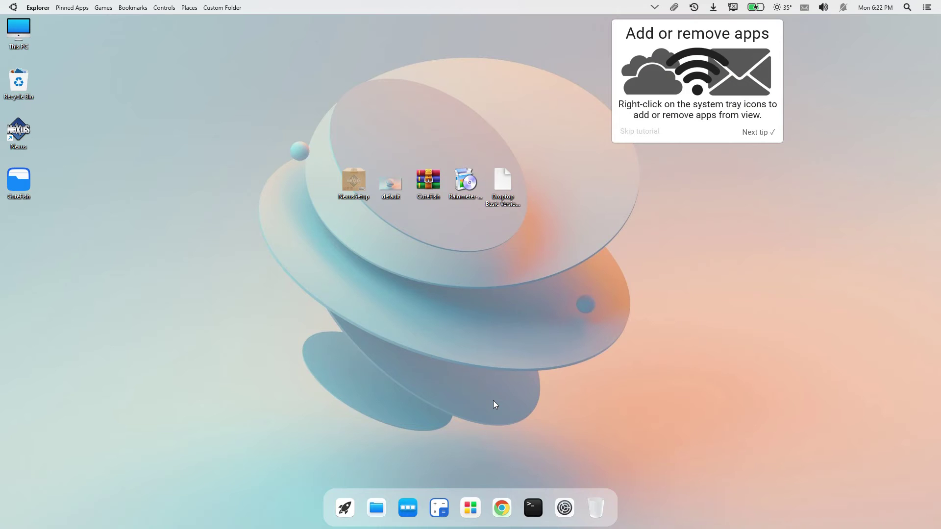
- Go through all the Droptop tutorial tips and finish the tutorial
{"action": "left_click", "coordinate": [757, 132]}
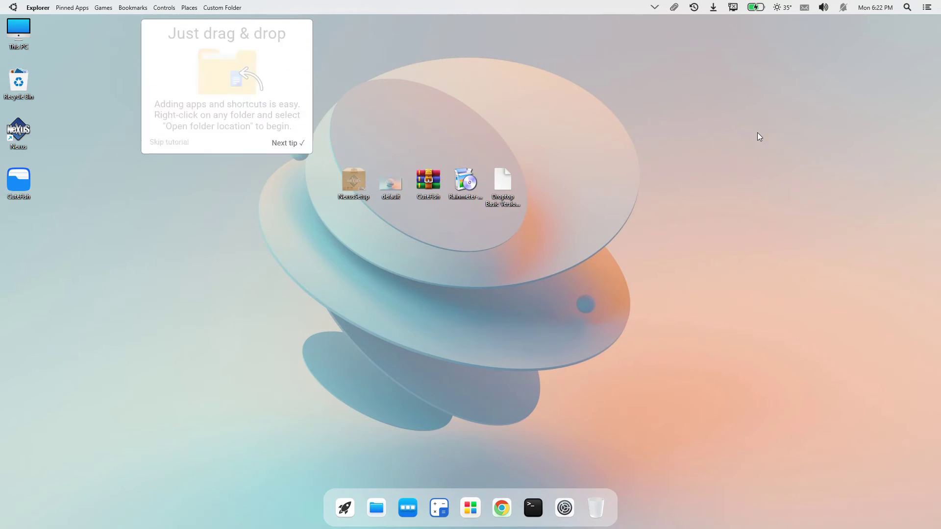
{"action": "left_click", "coordinate": [288, 142]}
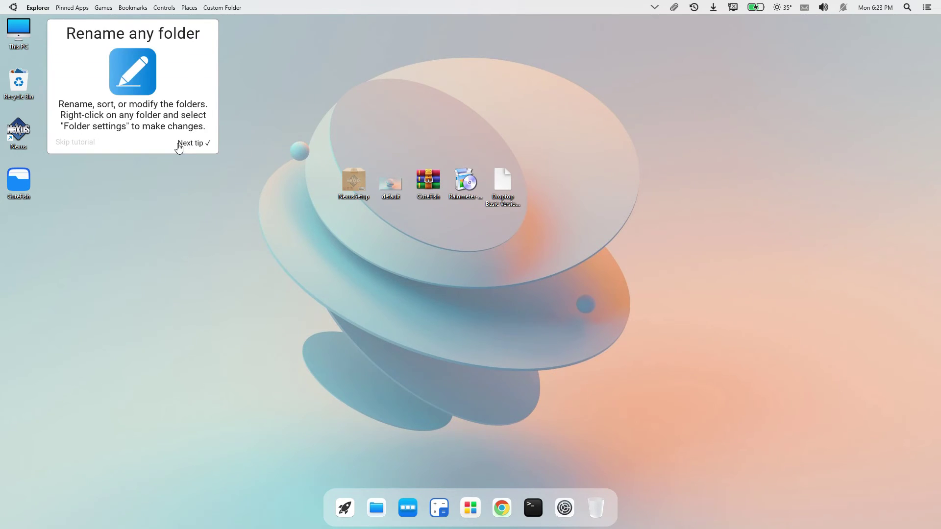
{"action": "left_click", "coordinate": [178, 142]}
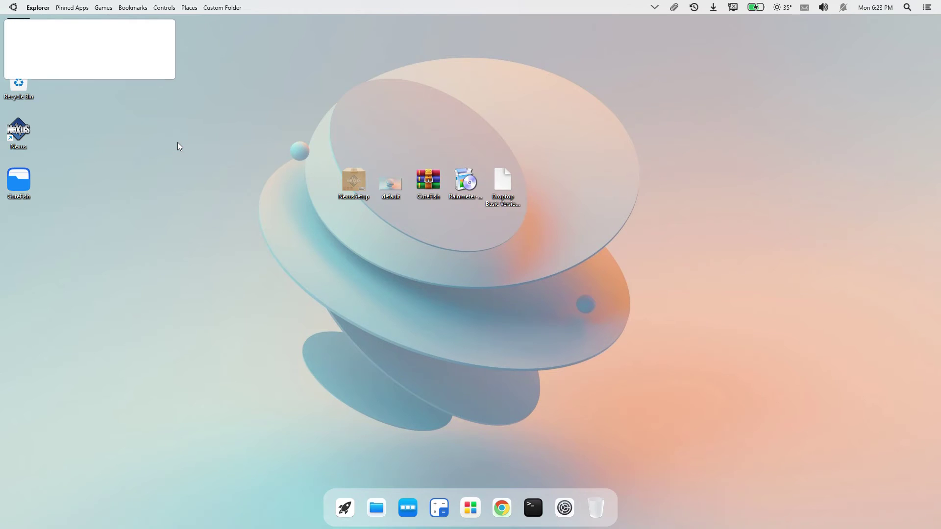
{"action": "left_click", "coordinate": [161, 155]}
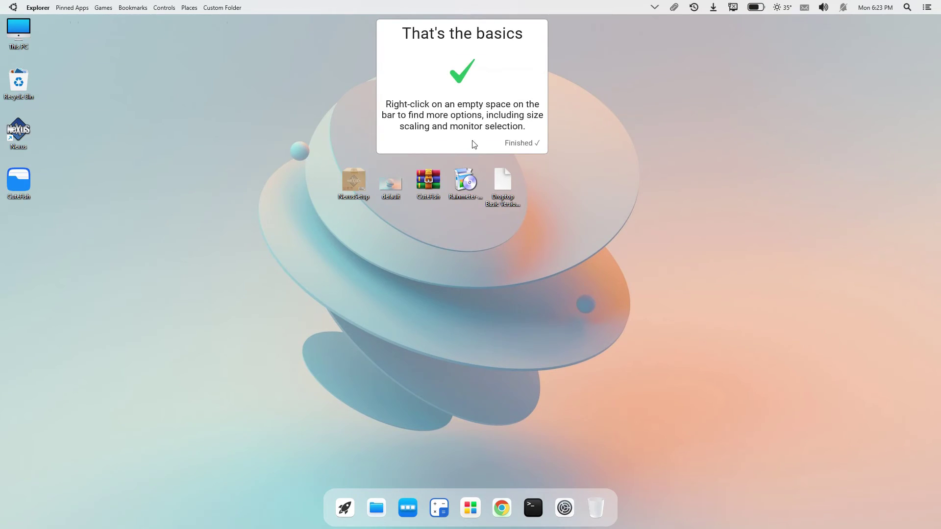
{"action": "left_click", "coordinate": [509, 143]}
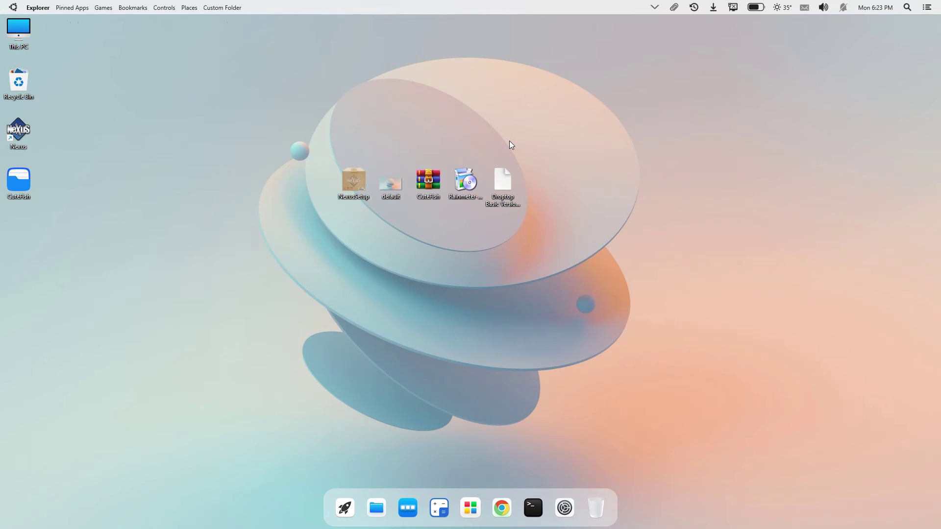
- Hide the desktop icons
{"action": "right_click", "coordinate": [110, 101]}
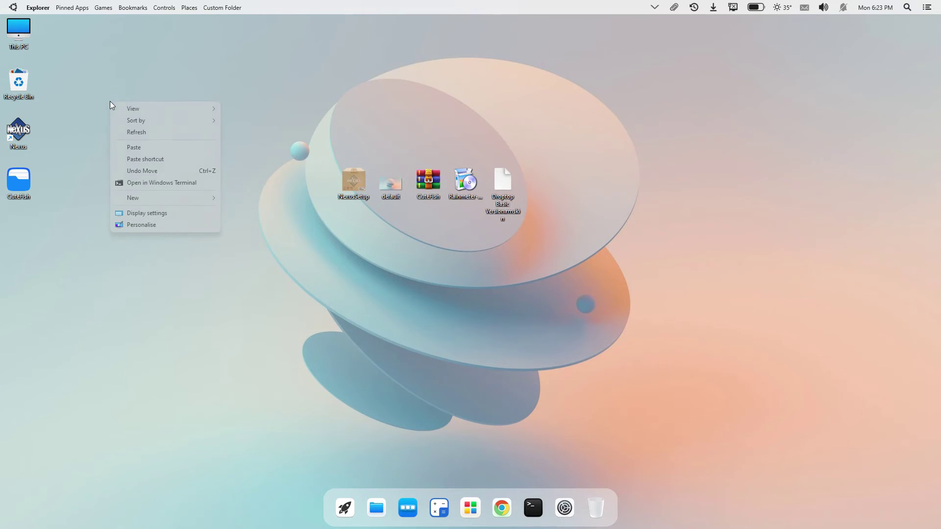
{"action": "mouse_move", "coordinate": [151, 109]}
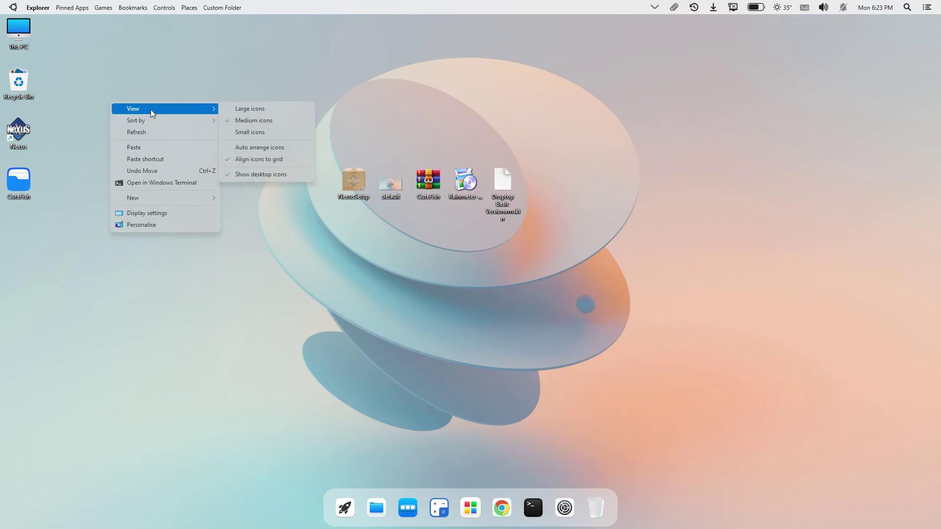
{"action": "left_click", "coordinate": [246, 174]}
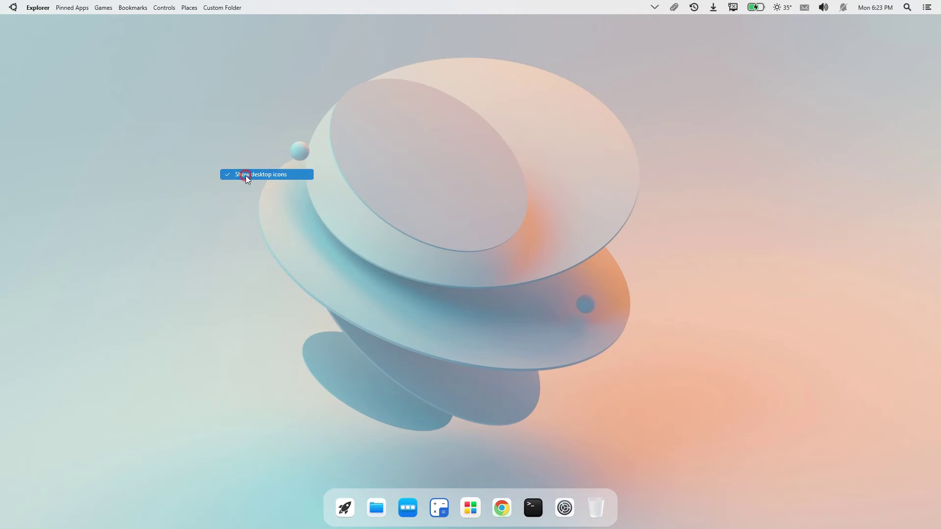
- Set Droptop's top bar background color to RGB 241, 241, 241 with an opacity of 150
{"action": "left_click", "coordinate": [15, 8]}
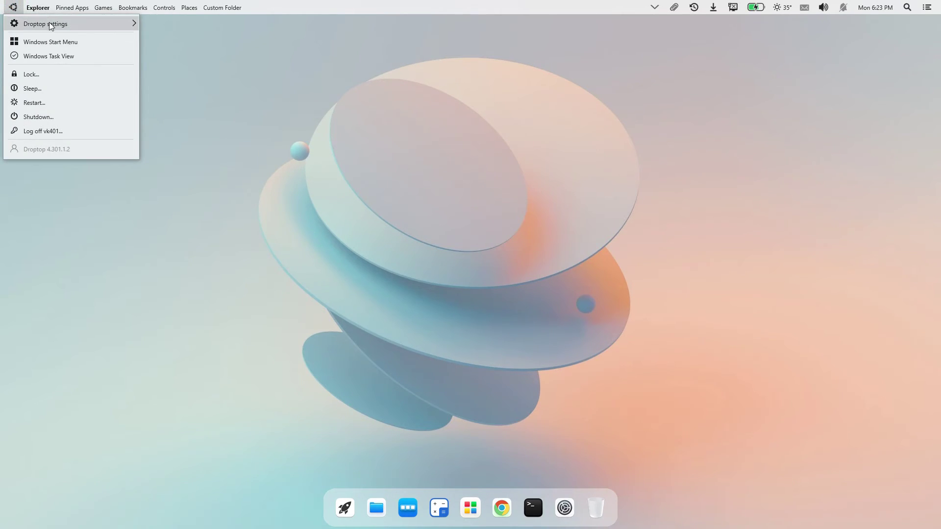
{"action": "mouse_move", "coordinate": [50, 23]}
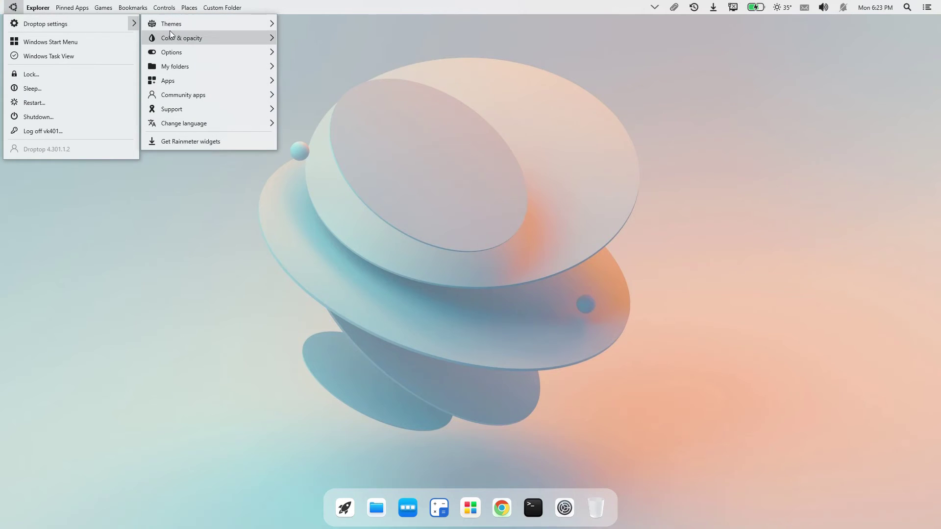
{"action": "mouse_move", "coordinate": [177, 37]}
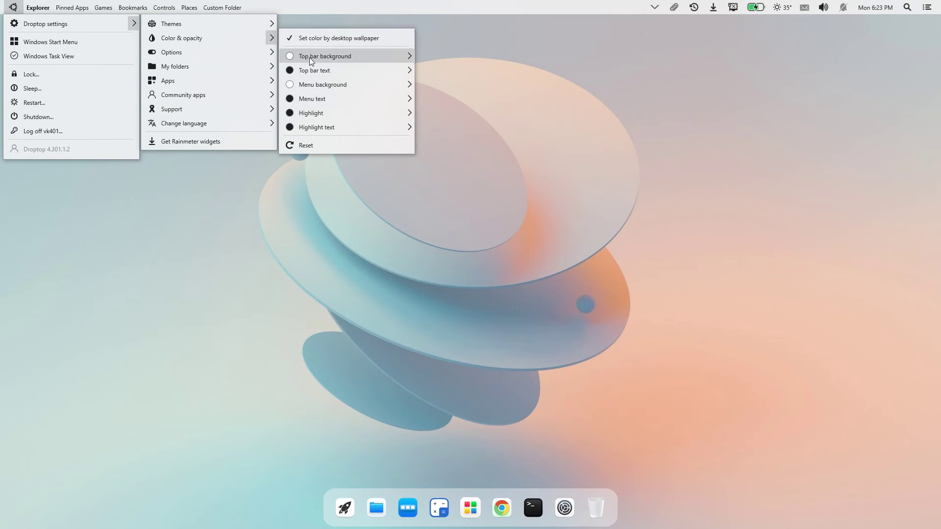
{"action": "mouse_move", "coordinate": [353, 57]}
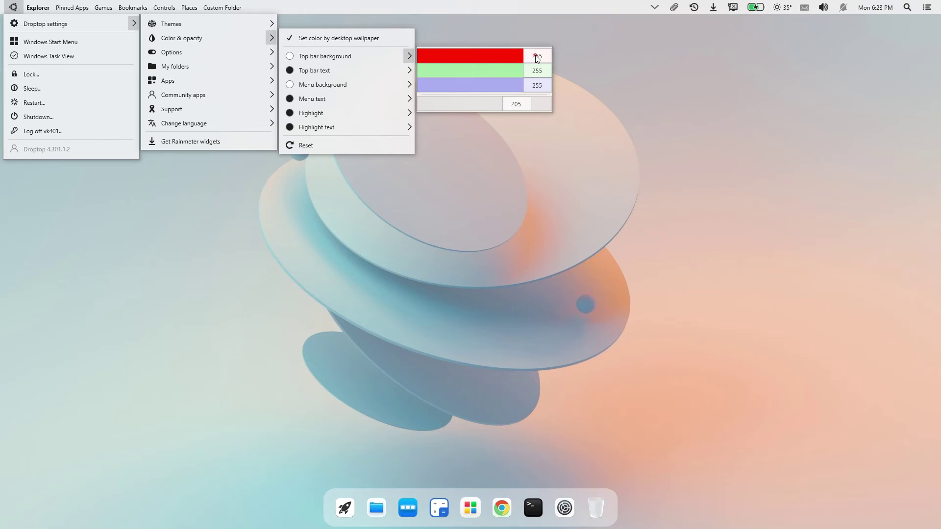
{"action": "left_click_drag", "start_coordinate": [524, 56], "coordinate": [532, 73]}
{"action": "left_click", "coordinate": [535, 72]}
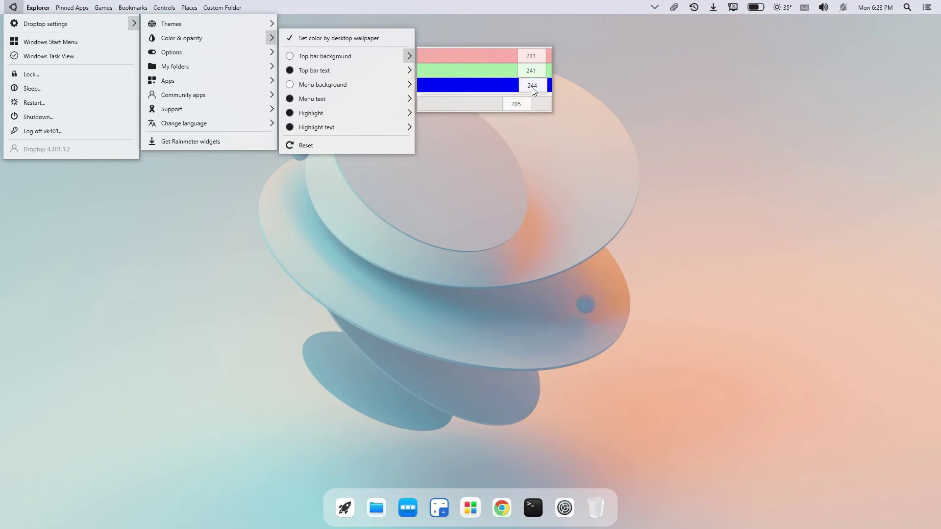
{"action": "left_click_drag", "start_coordinate": [531, 87], "coordinate": [530, 88]}
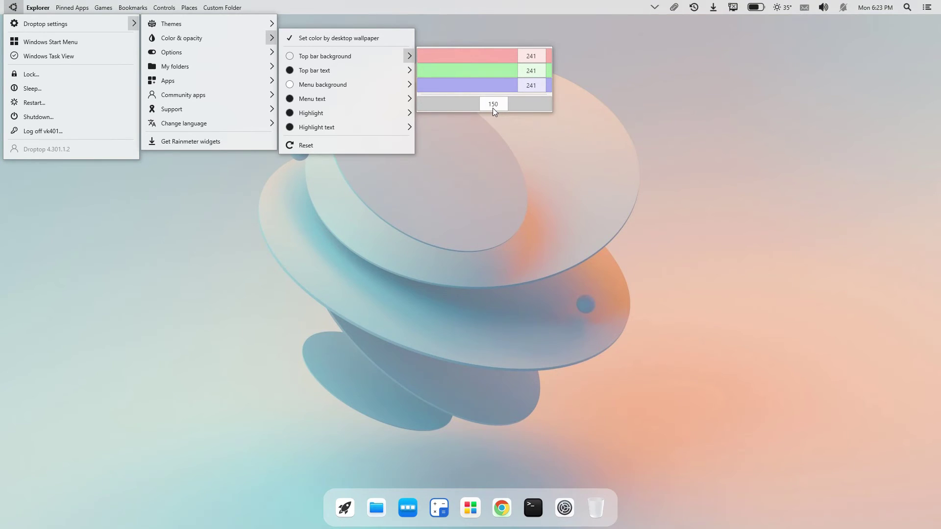
{"action": "left_click_drag", "start_coordinate": [492, 107], "coordinate": [493, 108]}
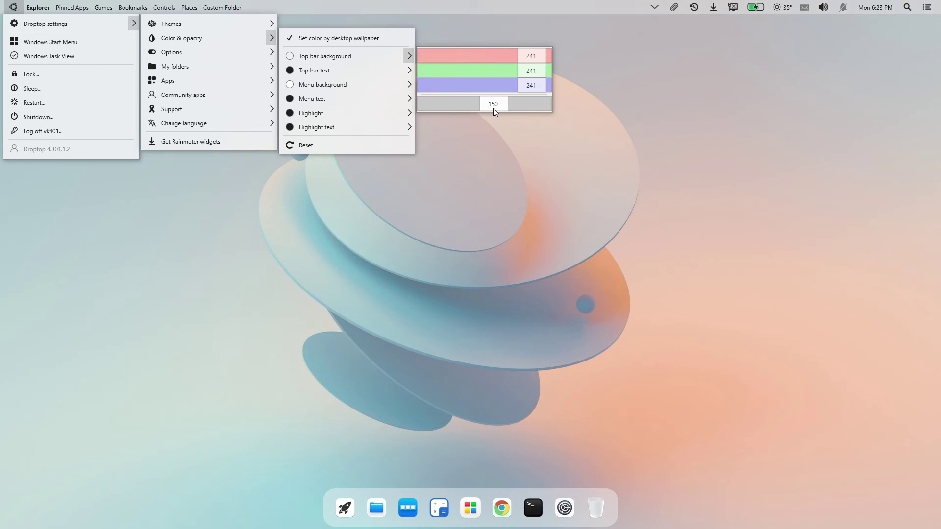
- Set the top bar text color to RGB 0, 0, 0 with an opacity of 255
{"action": "mouse_move", "coordinate": [365, 75]}
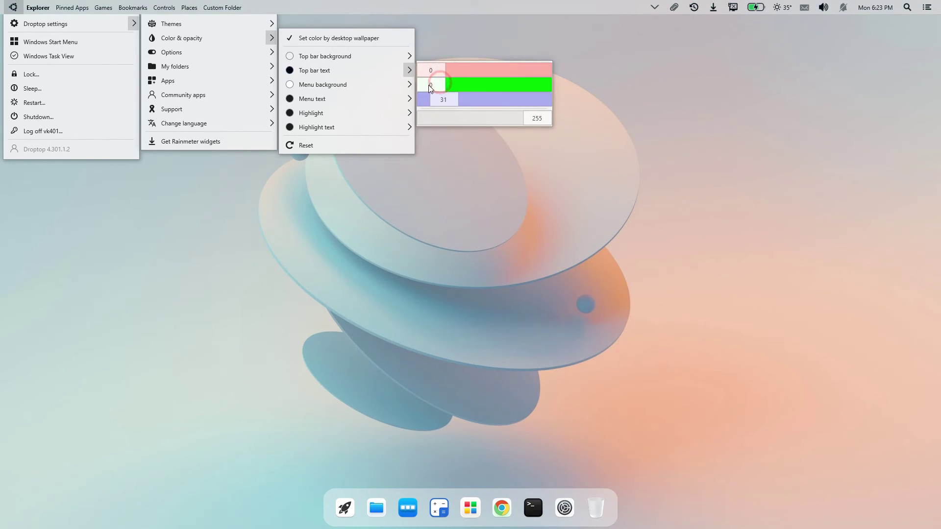
{"action": "left_click", "coordinate": [420, 98]}
{"action": "left_click", "coordinate": [536, 118]}
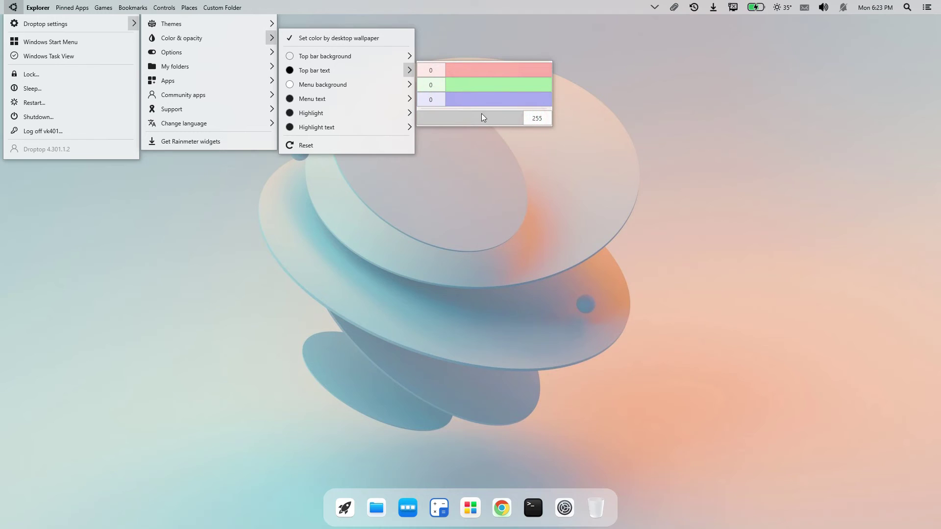
- Set the menu background color to RGB 241, 241, 241 with an opacity of 150
{"action": "mouse_move", "coordinate": [385, 83]}
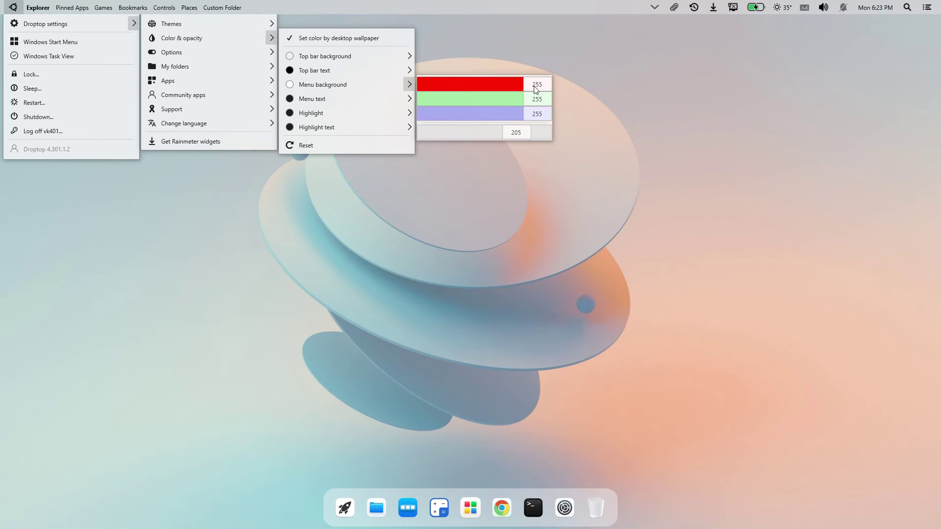
{"action": "left_click_drag", "start_coordinate": [534, 88], "coordinate": [530, 89]}
{"action": "left_click_drag", "start_coordinate": [531, 90], "coordinate": [530, 89]}
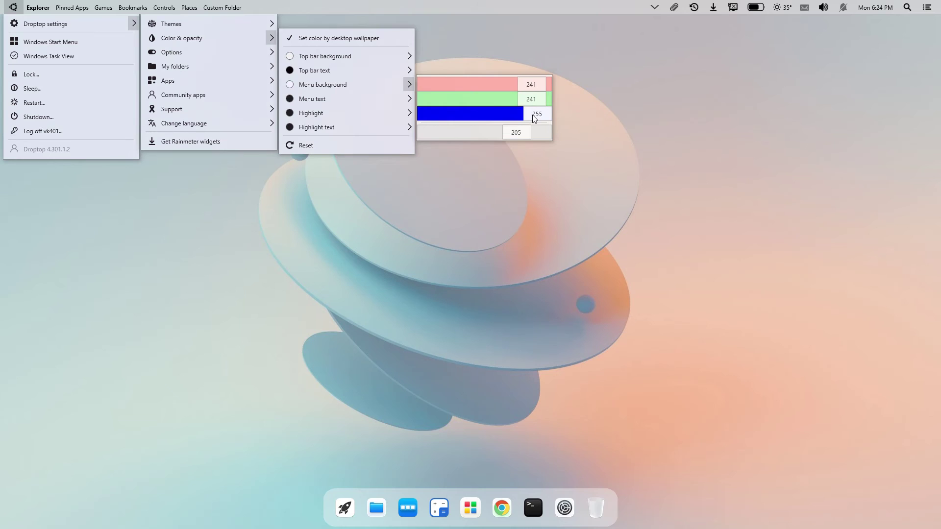
{"action": "left_click_drag", "start_coordinate": [533, 116], "coordinate": [530, 115]}
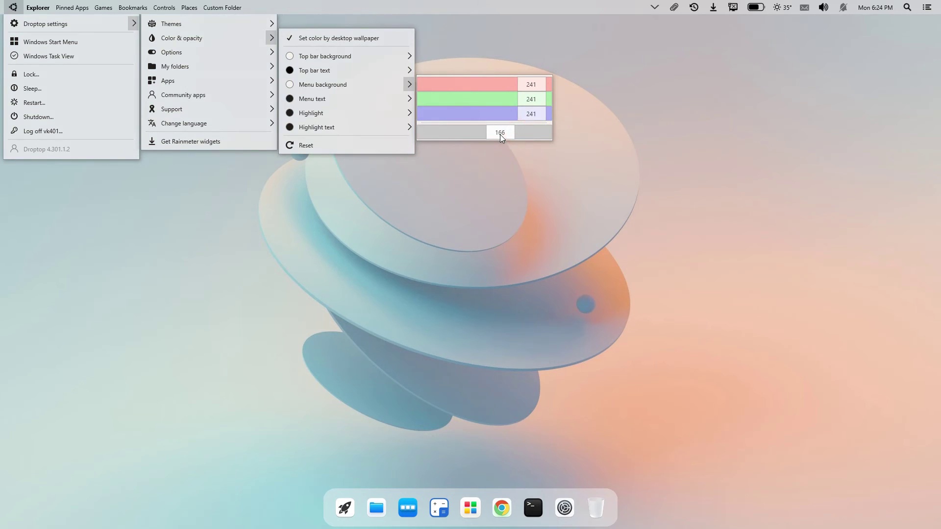
{"action": "left_click_drag", "start_coordinate": [496, 134], "coordinate": [495, 135]}
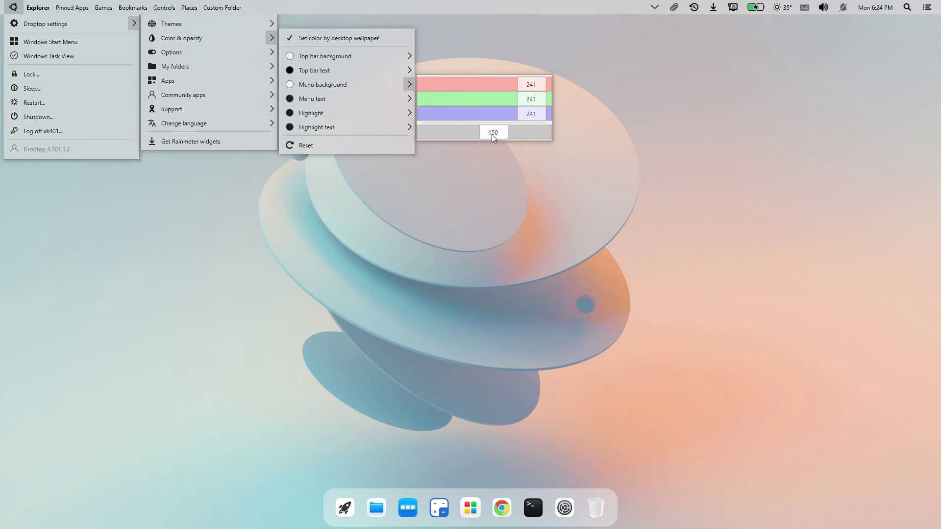
- Set the menu text color to RGB 0, 0, 0
{"action": "mouse_move", "coordinate": [396, 101]}
{"action": "left_click_drag", "start_coordinate": [444, 98], "coordinate": [447, 135]}
{"action": "left_click", "coordinate": [447, 128]}
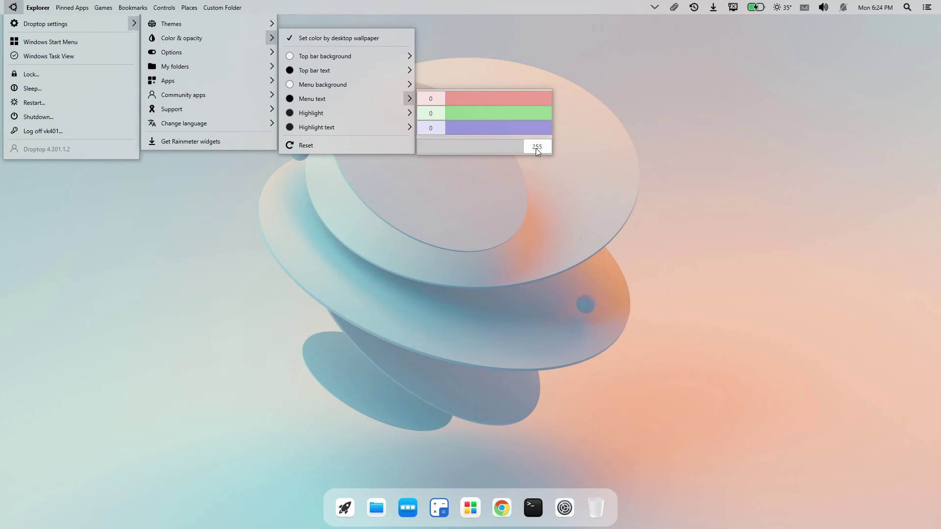
- Set the menu highlight color to RGB 255, 255, 255
{"action": "mouse_move", "coordinate": [375, 117]}
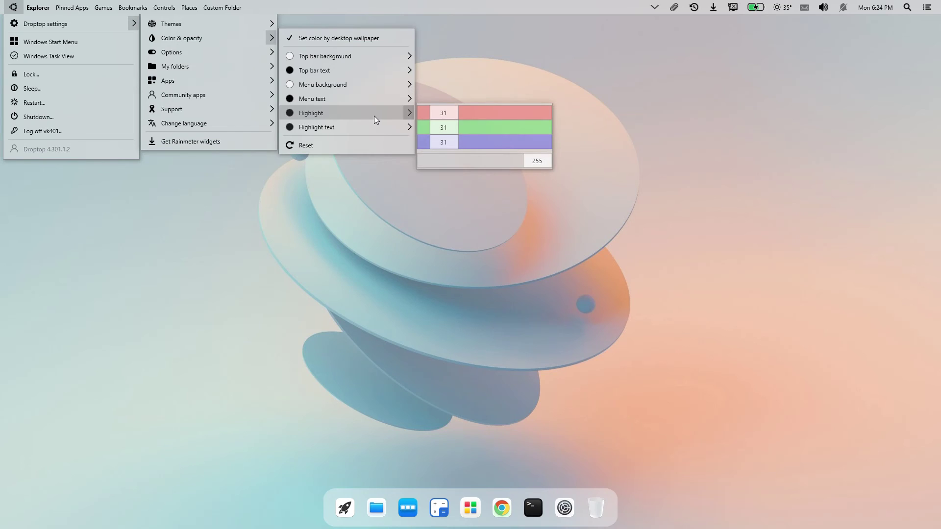
{"action": "left_click", "coordinate": [445, 114]}
{"action": "left_click_drag", "start_coordinate": [444, 113], "coordinate": [554, 112]}
{"action": "left_click_drag", "start_coordinate": [443, 127], "coordinate": [551, 129]}
{"action": "left_click", "coordinate": [503, 142]}
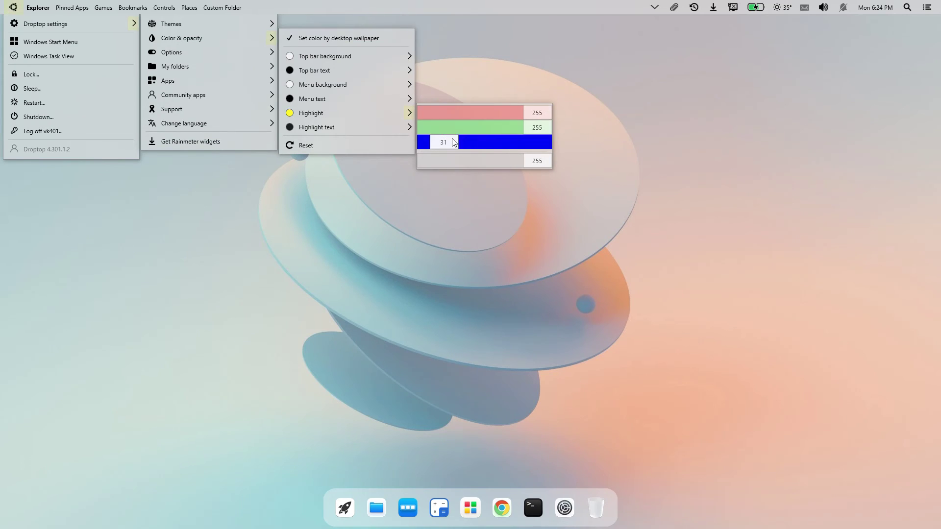
{"action": "left_click_drag", "start_coordinate": [451, 141], "coordinate": [542, 145]}
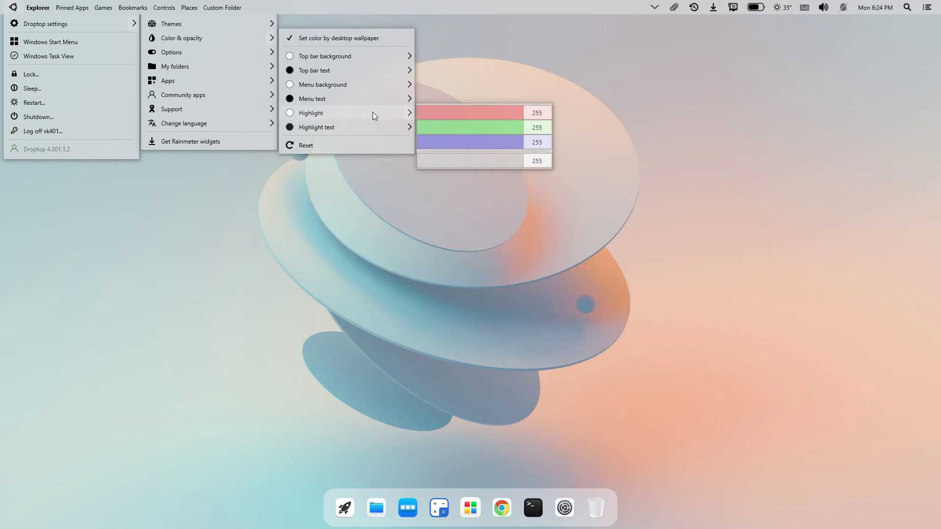
- Set the menu highlight text color to RGB 0, 97, 255
{"action": "mouse_move", "coordinate": [369, 123]}
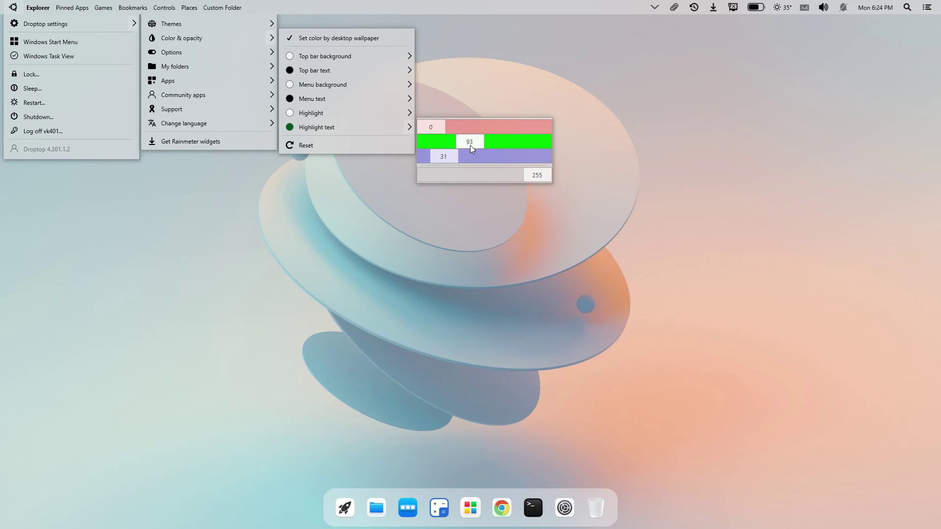
{"action": "left_click_drag", "start_coordinate": [452, 158], "coordinate": [566, 159]}
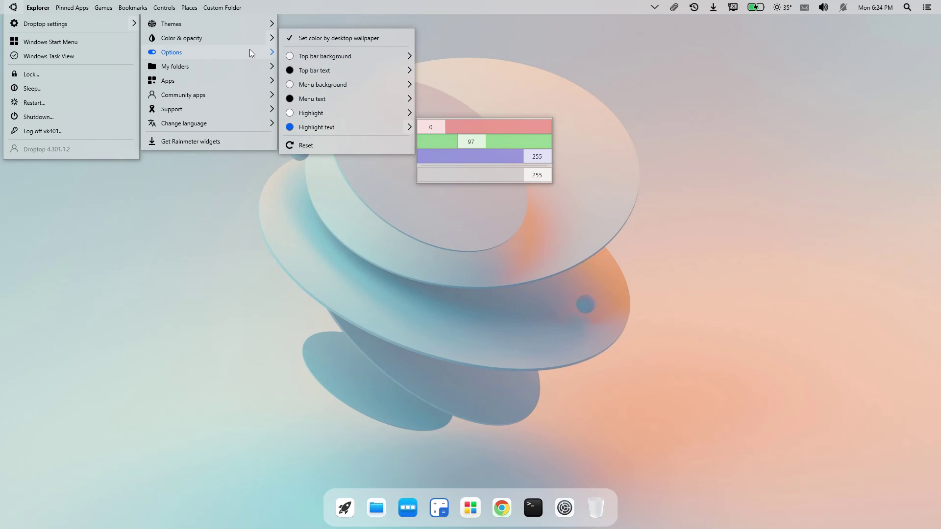
- Enable the top bar shadow in the Droptop shadow options and close the settings
{"action": "mouse_move", "coordinate": [249, 50]}
{"action": "mouse_move", "coordinate": [310, 154]}
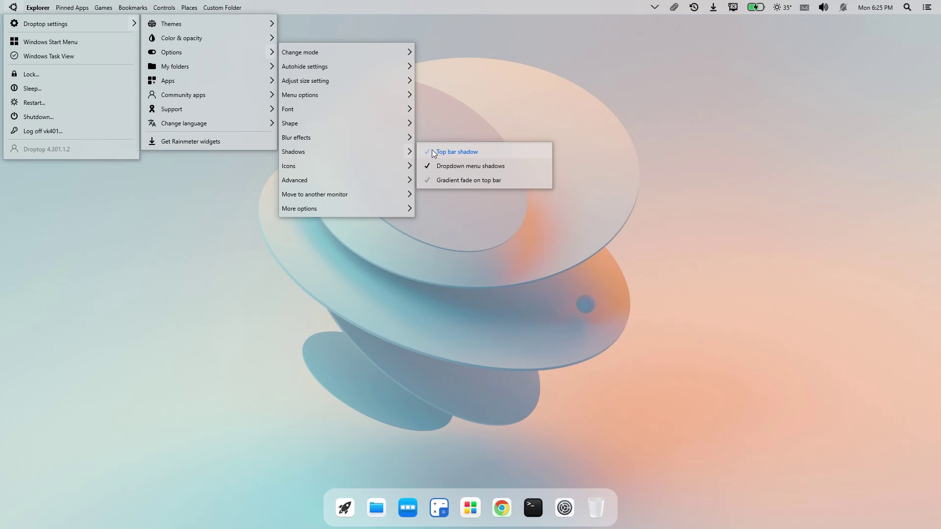
{"action": "left_click", "coordinate": [446, 152]}
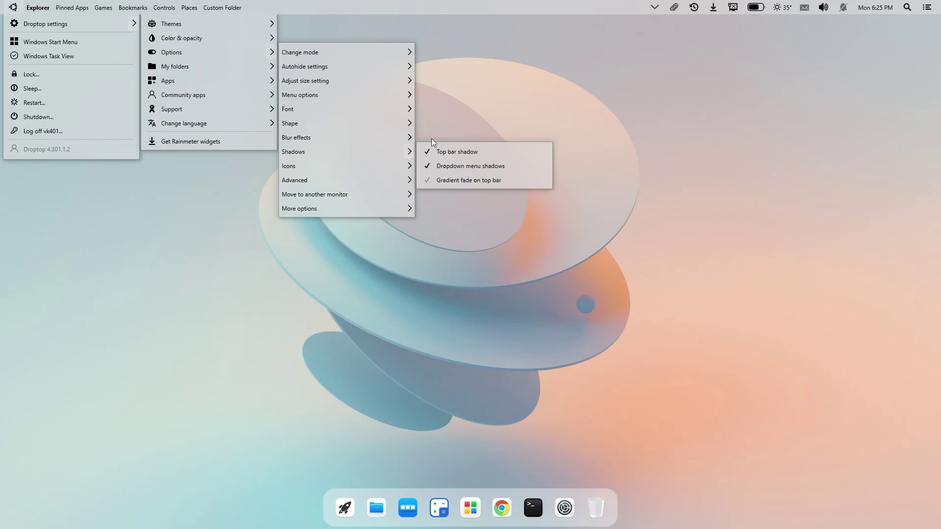
{"action": "left_click", "coordinate": [469, 113]}
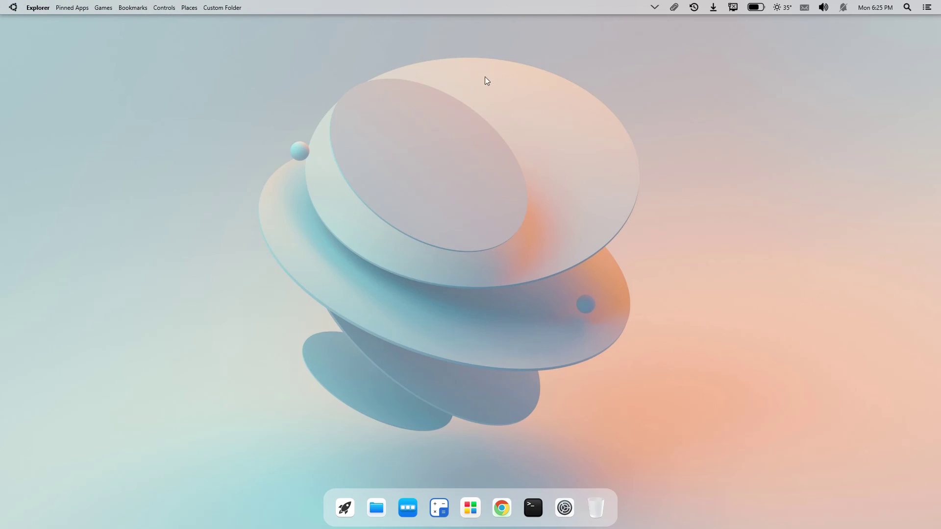
{"action": "left_click", "coordinate": [928, 8]}
{"action": "left_click", "coordinate": [882, 54]}
{"action": "left_click", "coordinate": [474, 504]}
{"action": "left_click", "coordinate": [690, 345]}
- Open File Explorer at This PC from the dock and open Local Disk (C:) in a new window
{"action": "left_click", "coordinate": [378, 509]}
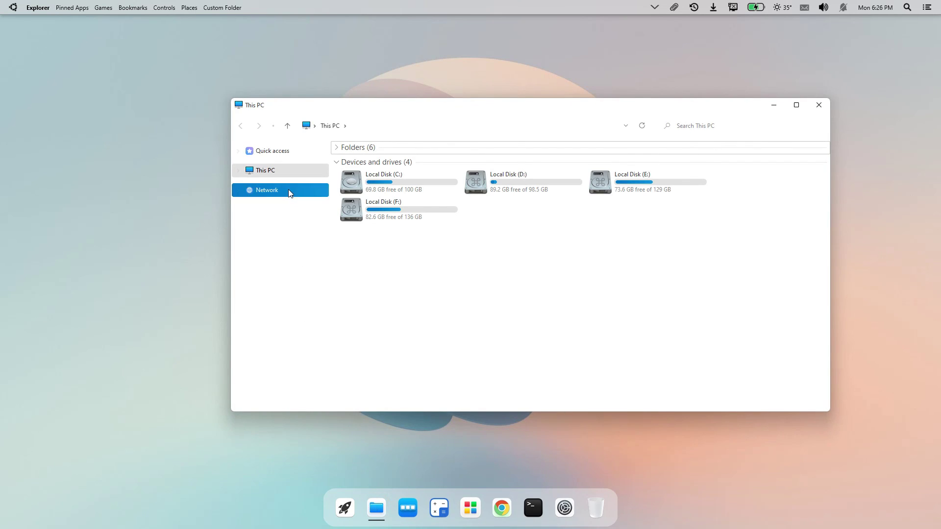
{"action": "mouse_move", "coordinate": [373, 501]}
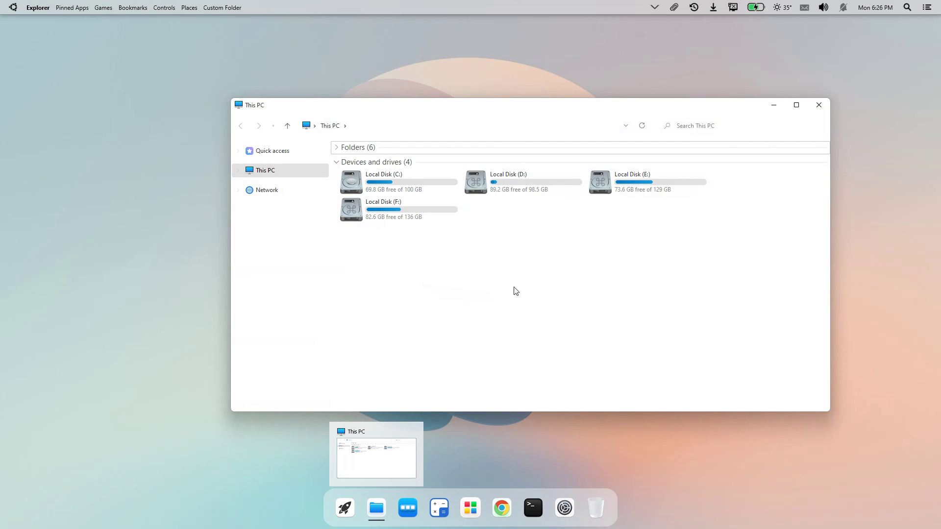
{"action": "right_click", "coordinate": [380, 181]}
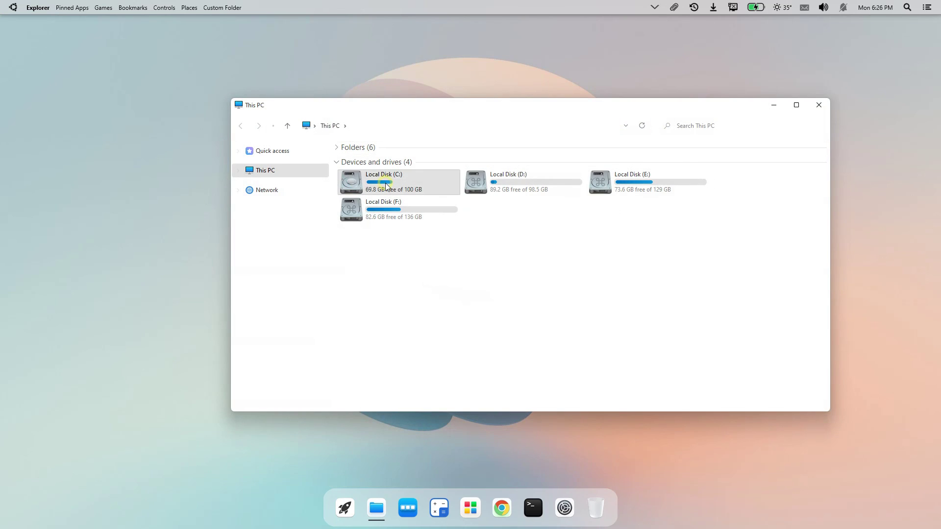
{"action": "left_click", "coordinate": [414, 202]}
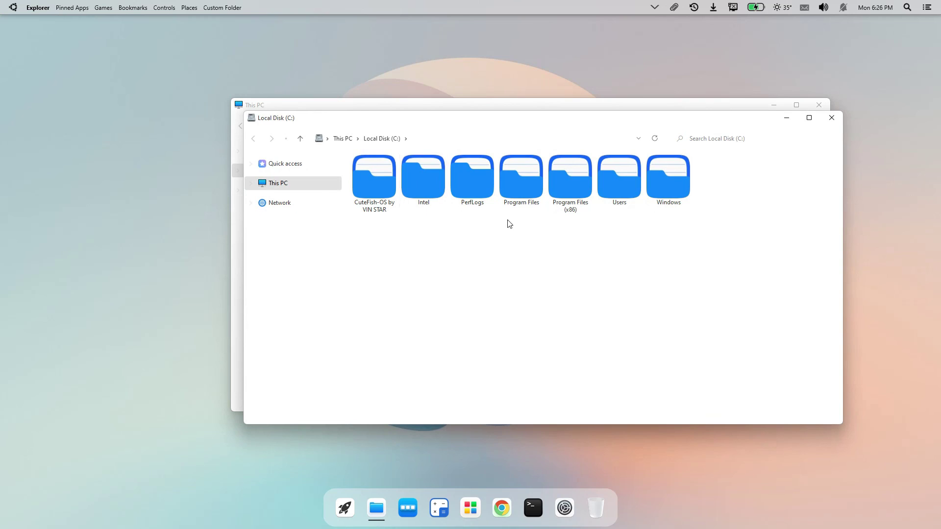
- Minimize the Local Disk (C:) and This PC windows and close both from their dock previews
{"action": "left_click", "coordinate": [782, 118]}
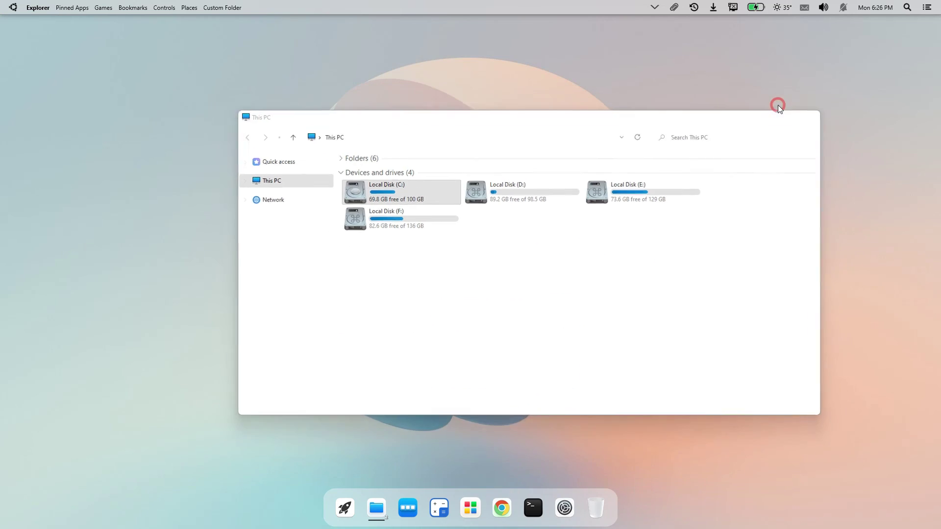
{"action": "left_click", "coordinate": [774, 104]}
{"action": "mouse_move", "coordinate": [376, 509]}
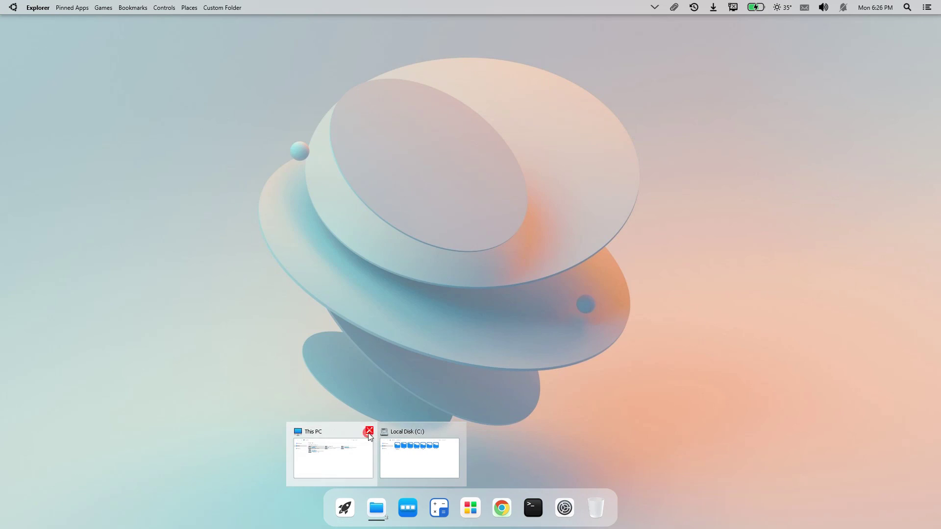
{"action": "left_click", "coordinate": [369, 430]}
{"action": "left_click", "coordinate": [411, 431]}
{"action": "left_click", "coordinate": [406, 505]}
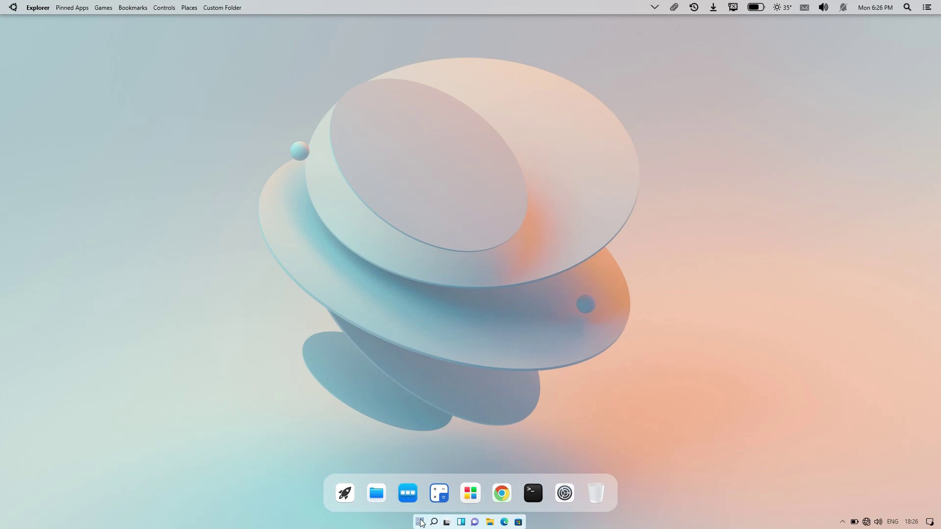
{"action": "left_click", "coordinate": [410, 497]}
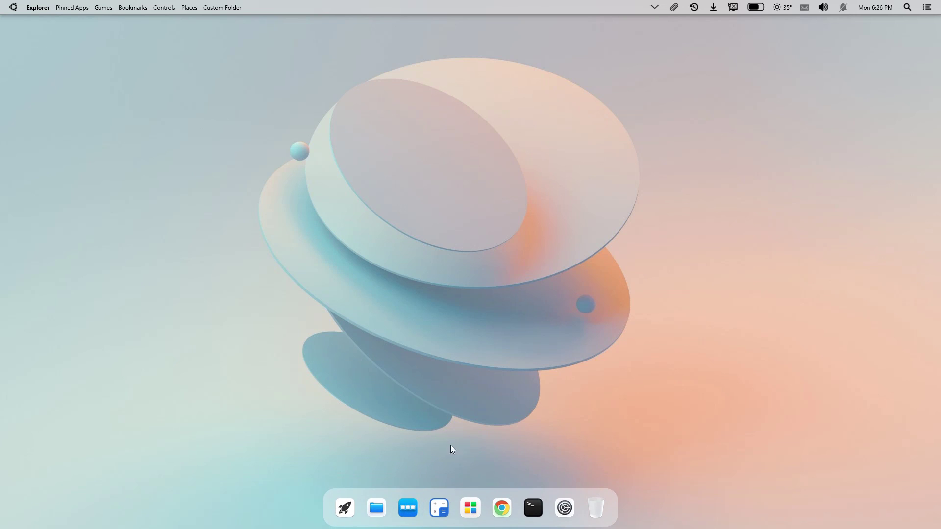